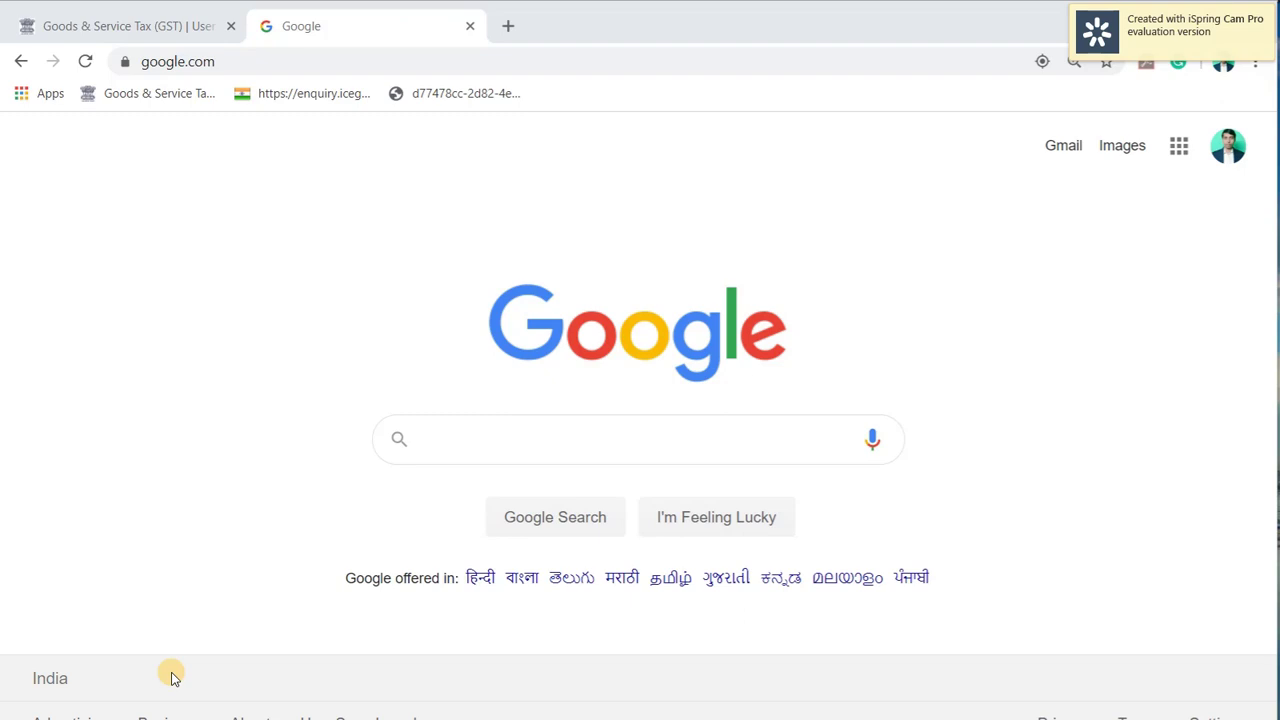
Step: Search Google for gst.gov.in and open the GST portal's home page
click(472, 440)
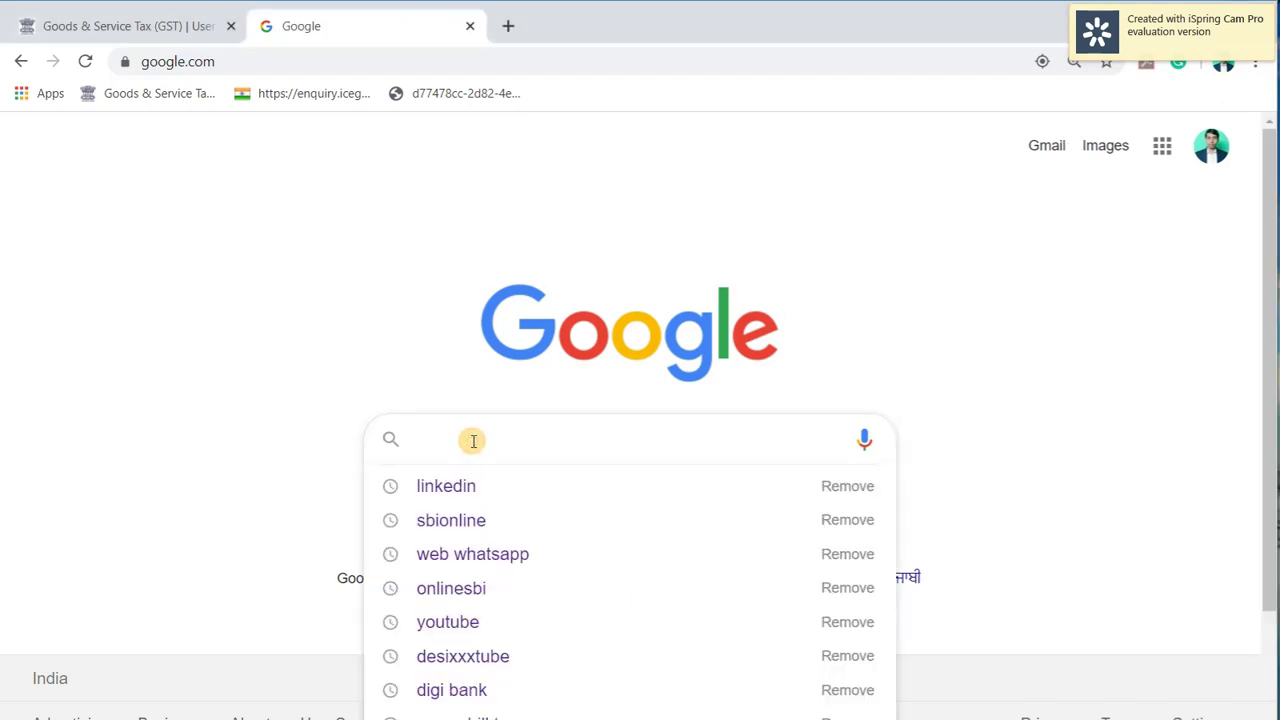
text(gs)
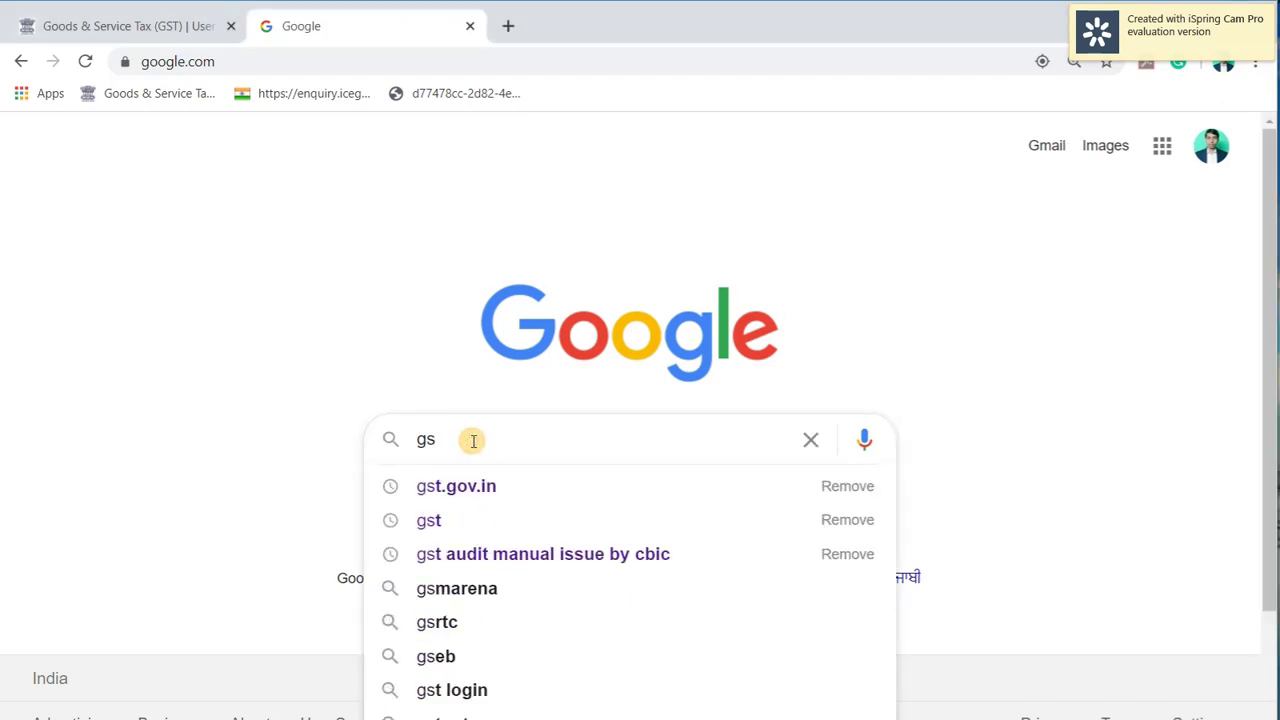
key(Down)
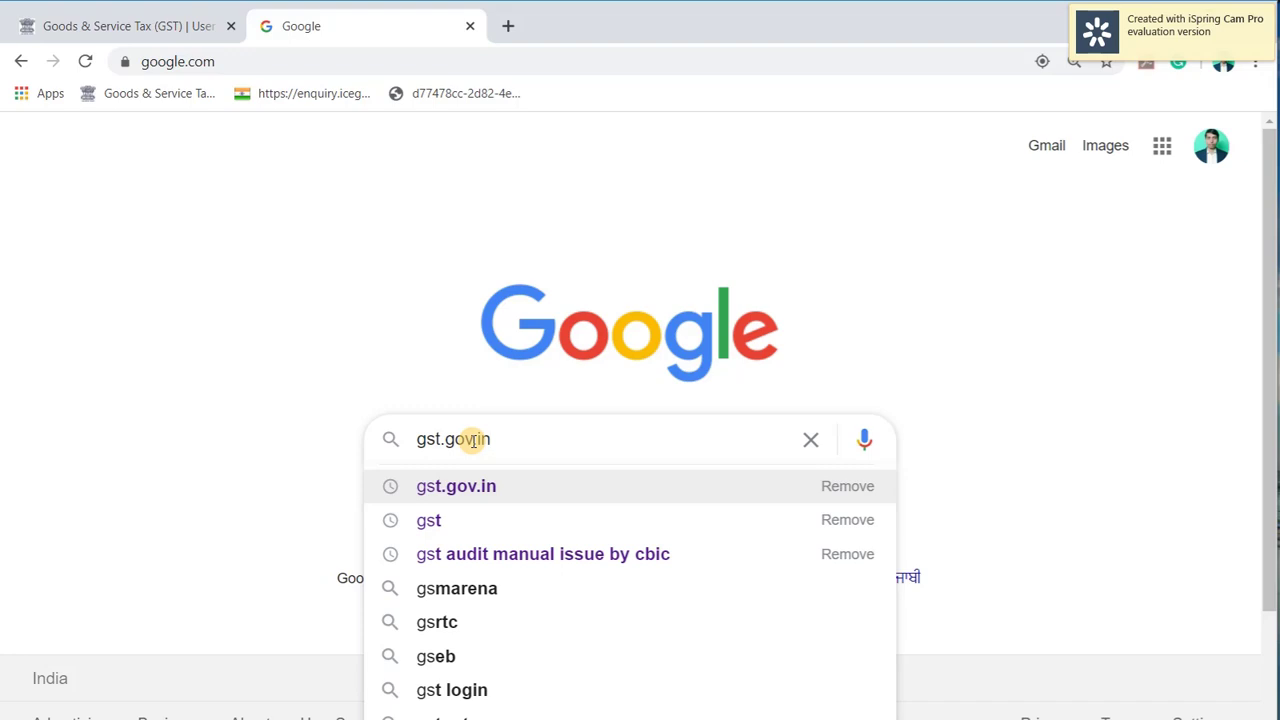
key(Return)
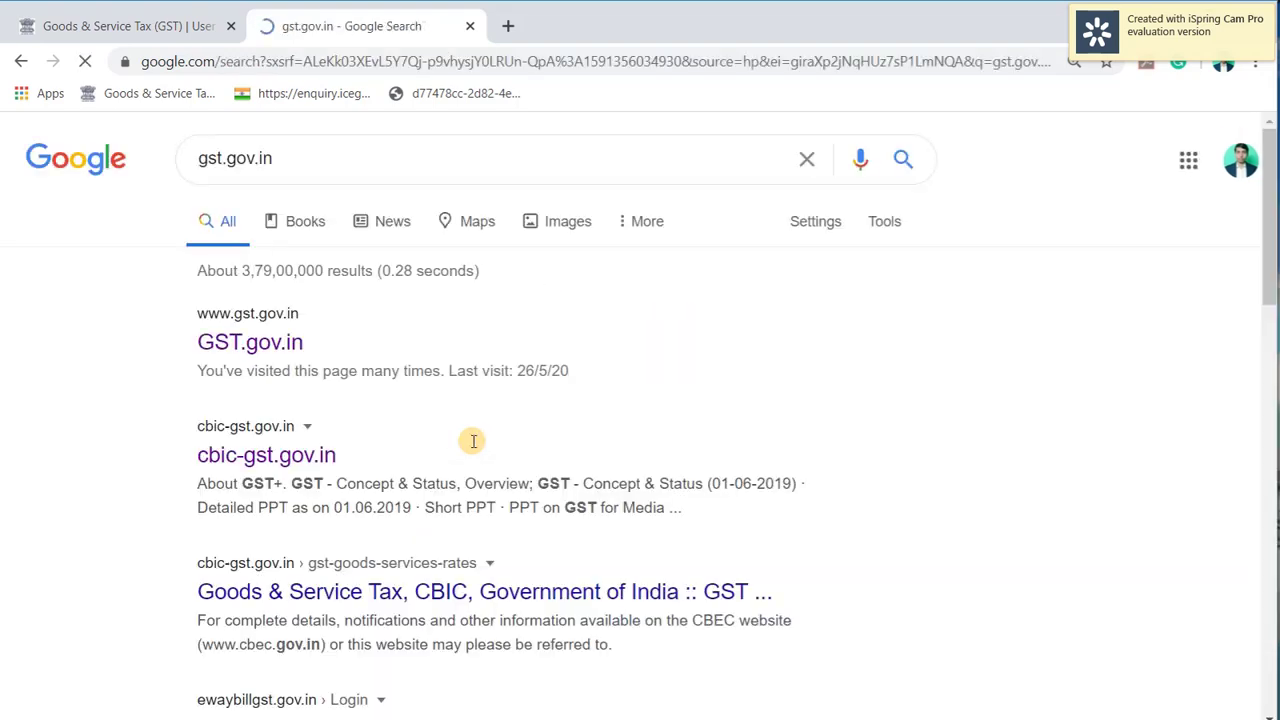
click(255, 340)
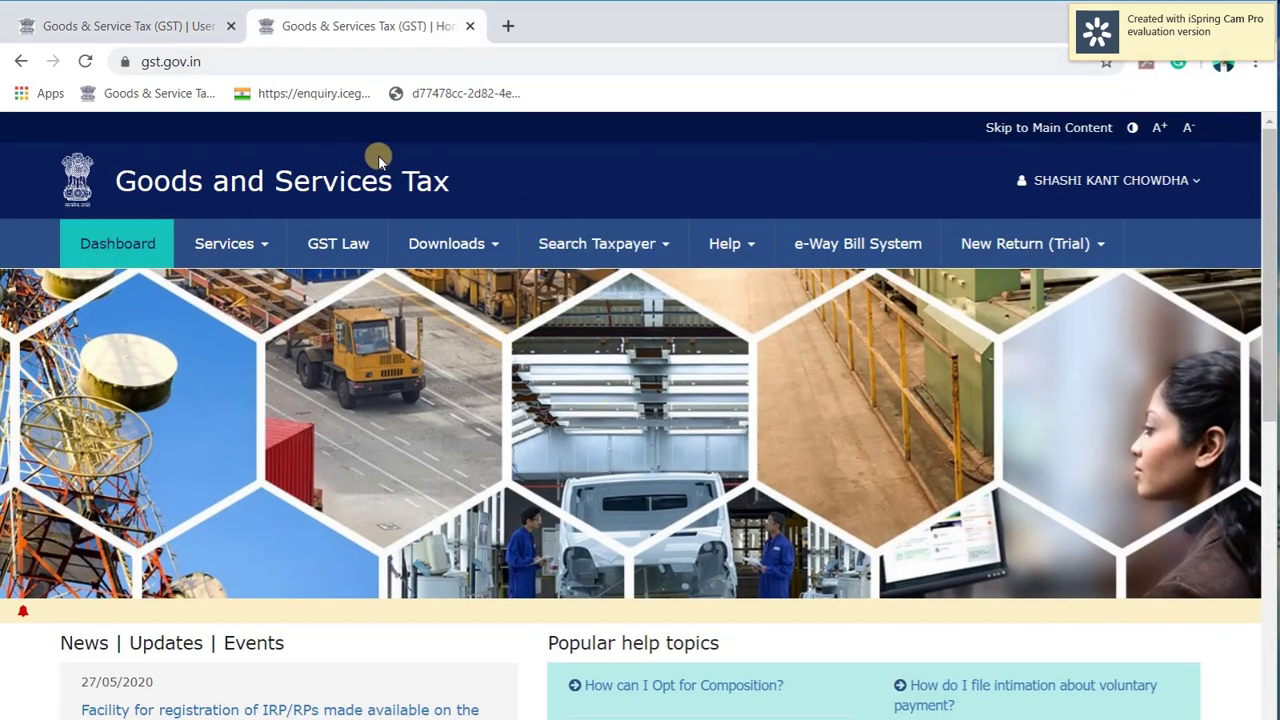
Step: Switch to the logged-in GST session, open the Return Dashboard and search returns for financial year 2019-20, period March
click(175, 24)
scroll(565, 503, down, 2)
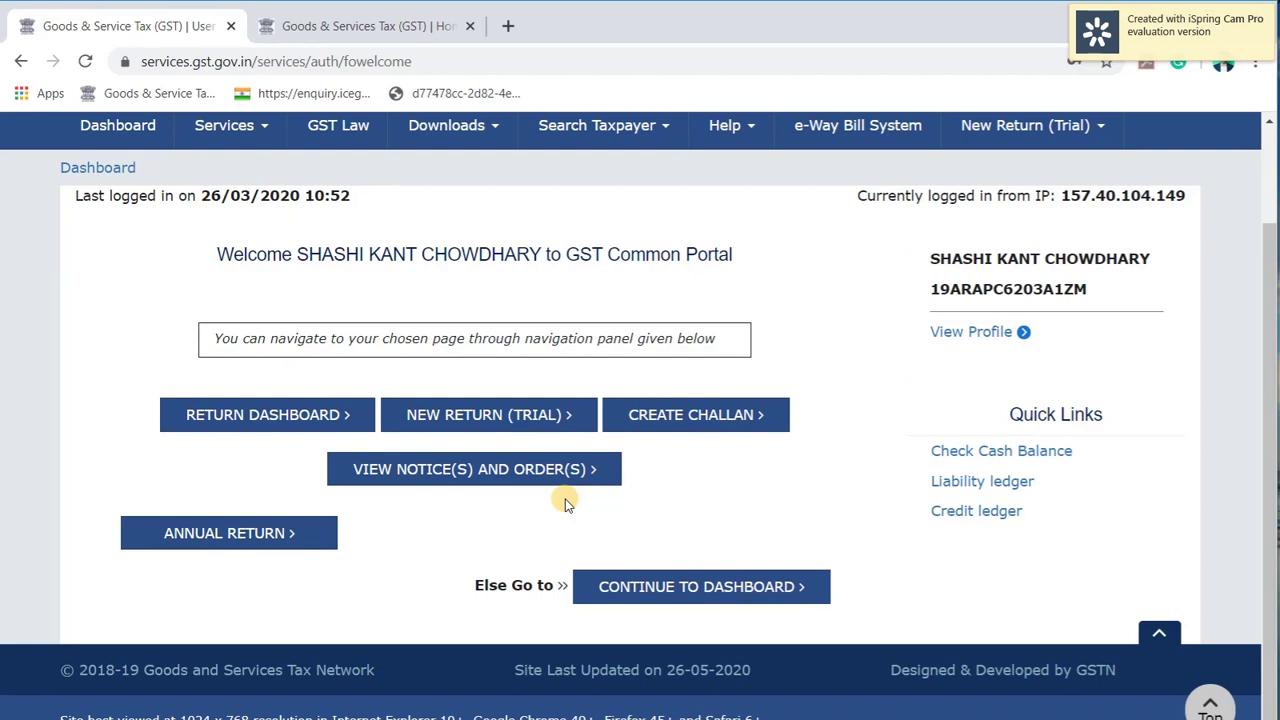
click(297, 413)
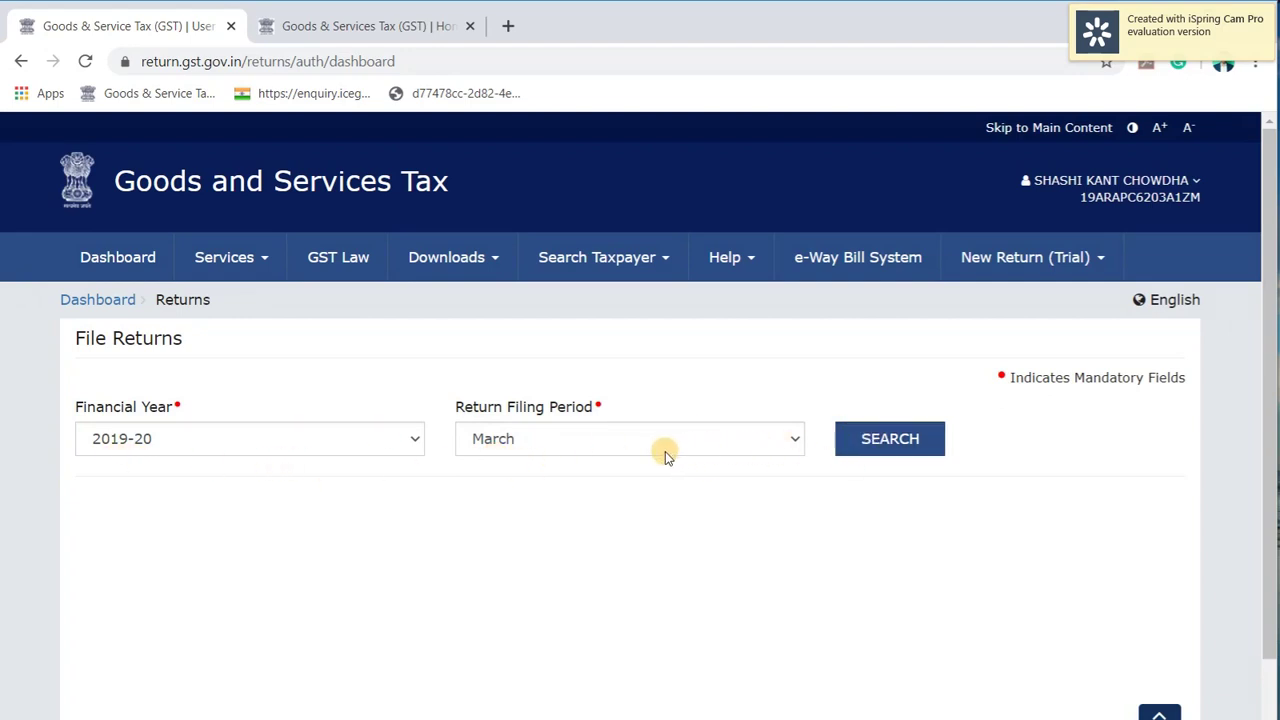
click(889, 438)
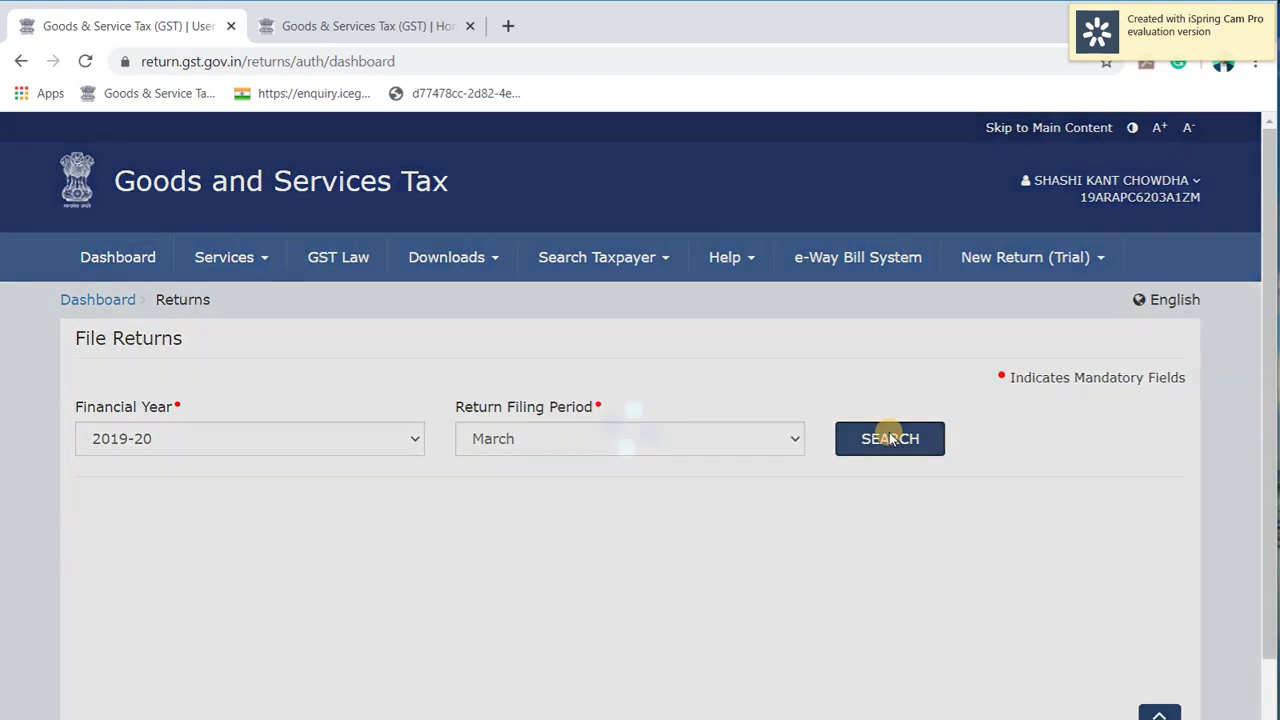
Step: Review the available returns for the period and open GSTR1, details of outward supplies of goods or services
scroll(891, 437, down, 2)
scroll(889, 435, down, 1)
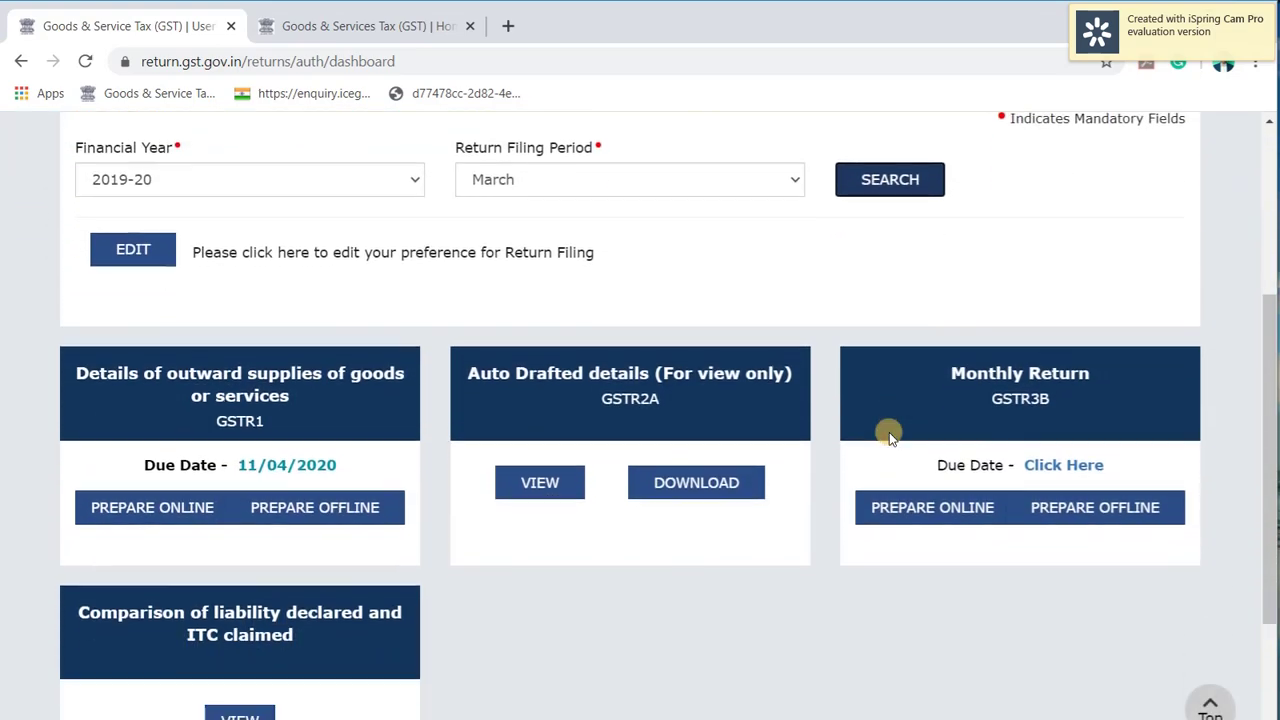
scroll(889, 432, up, 3)
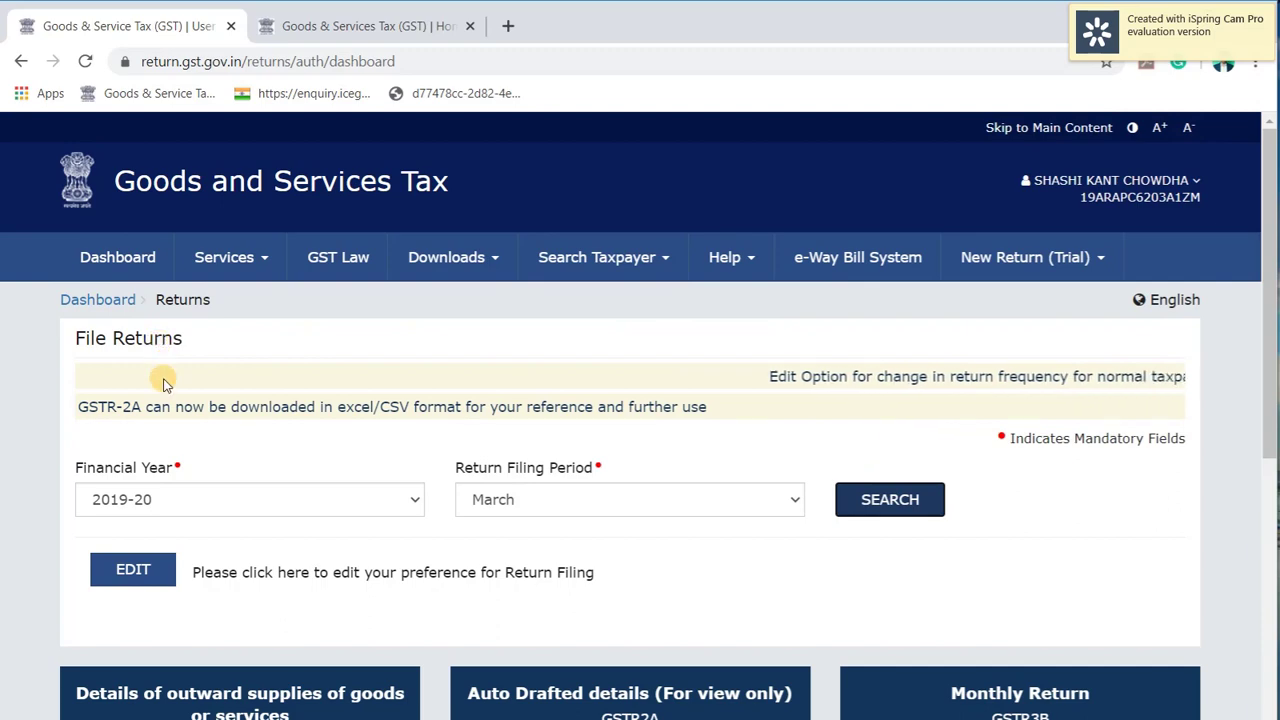
scroll(114, 494, down, 3)
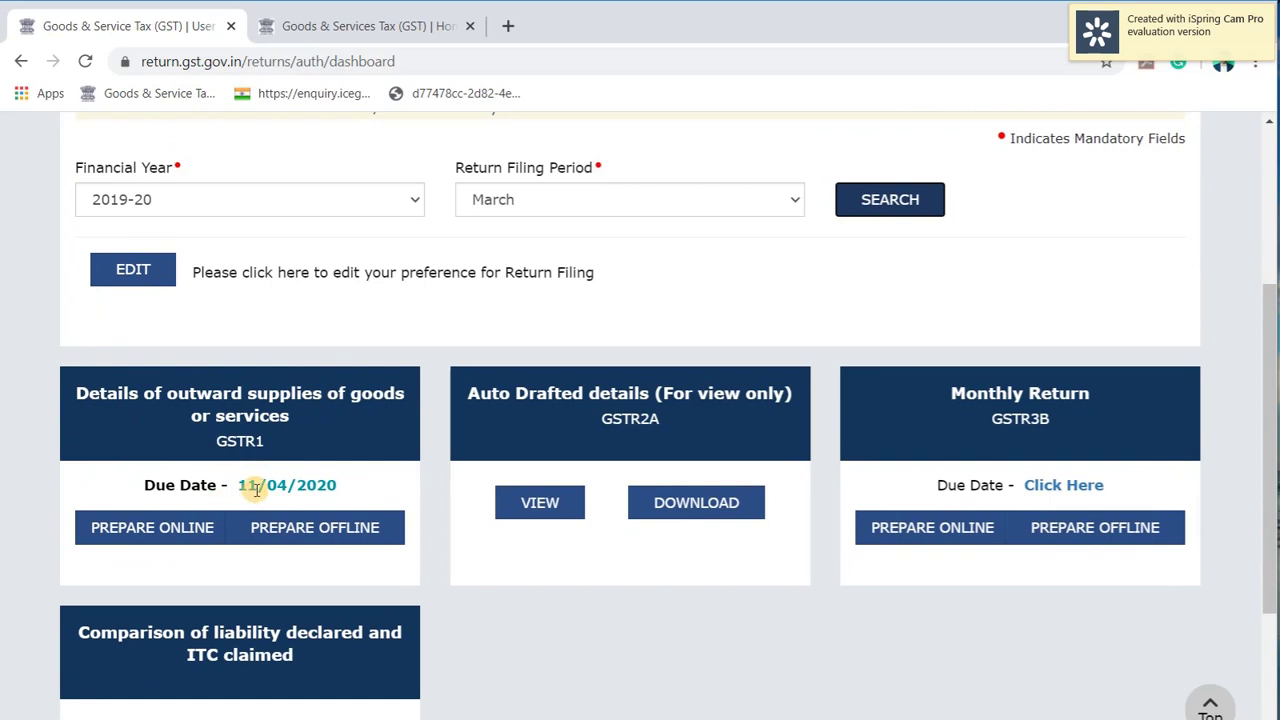
scroll(256, 488, down, 2)
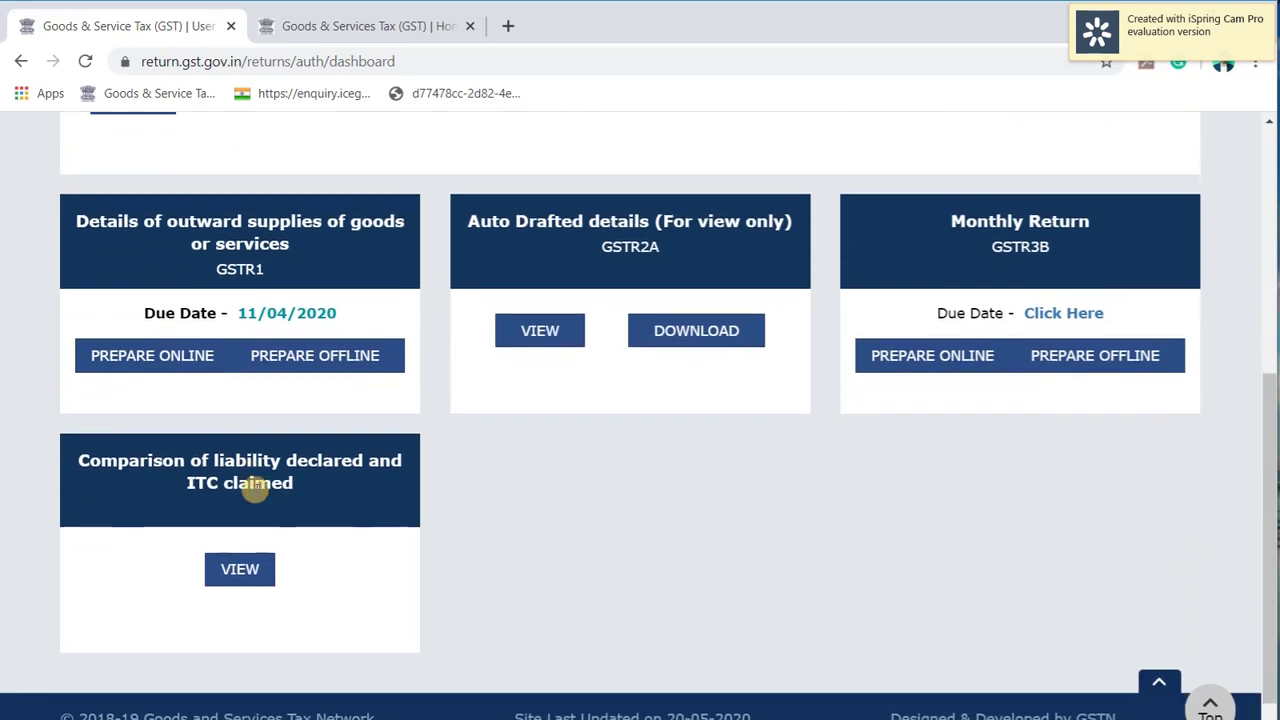
scroll(256, 490, up, 2)
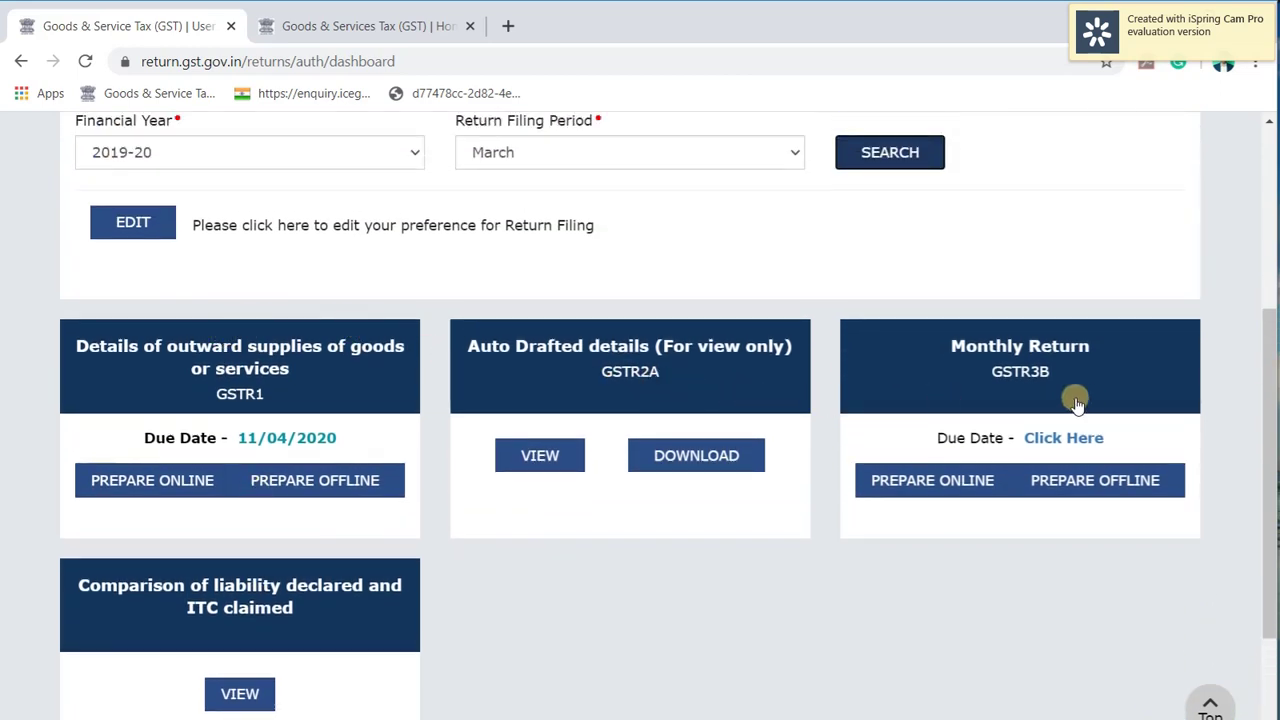
click(287, 398)
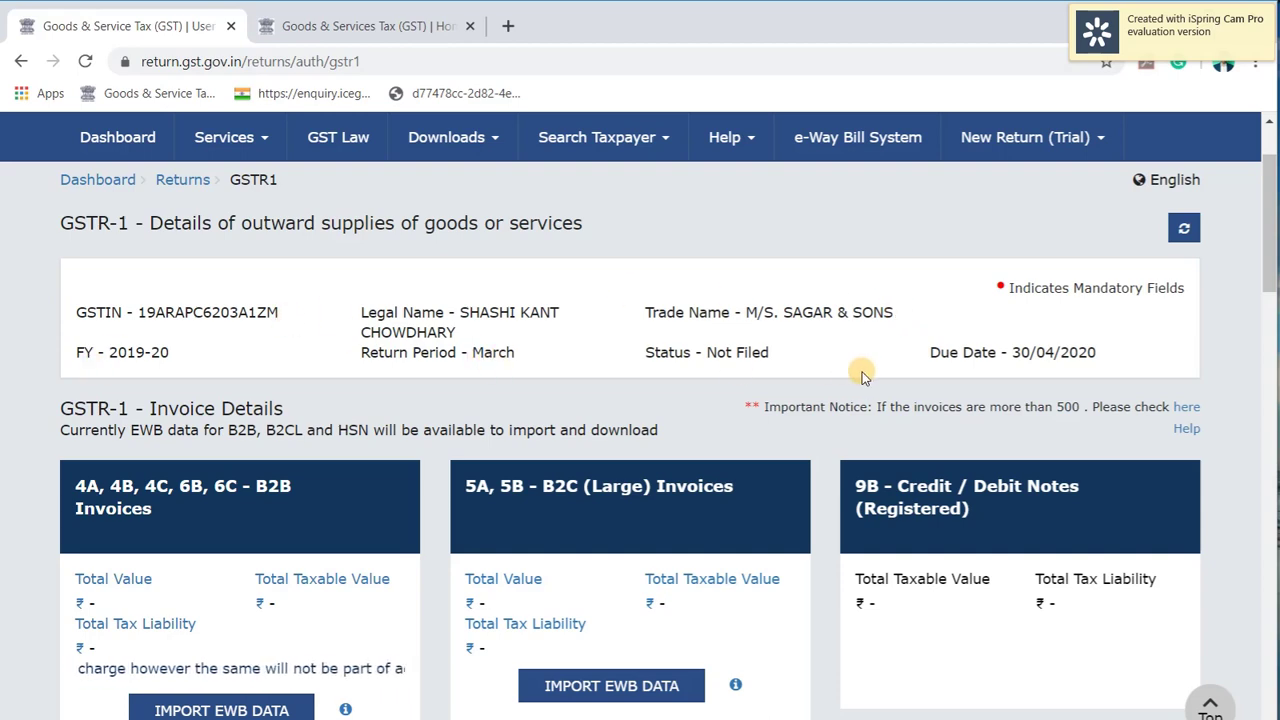
Step: Open the 4A, 4B, 4C, 6B, 6C - B2B Invoices section of GSTR-1 and start adding a new invoice
scroll(725, 423, down, 3)
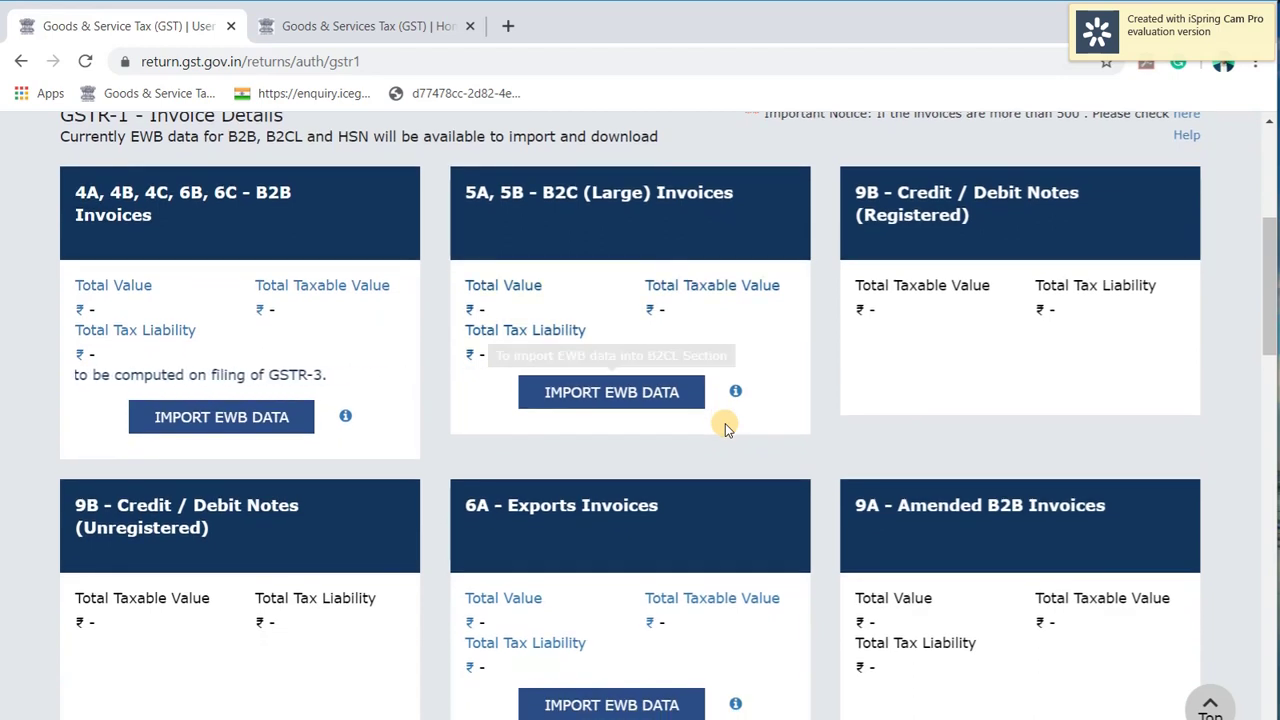
click(333, 220)
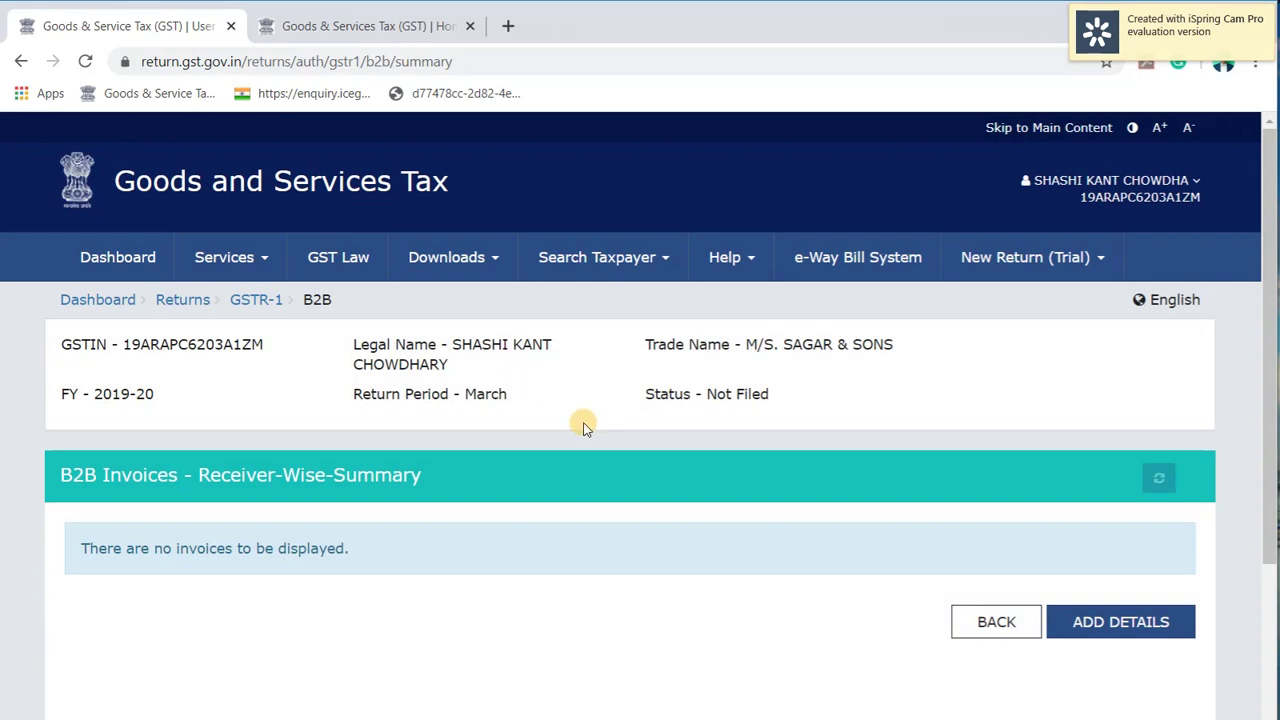
scroll(585, 427, down, 1)
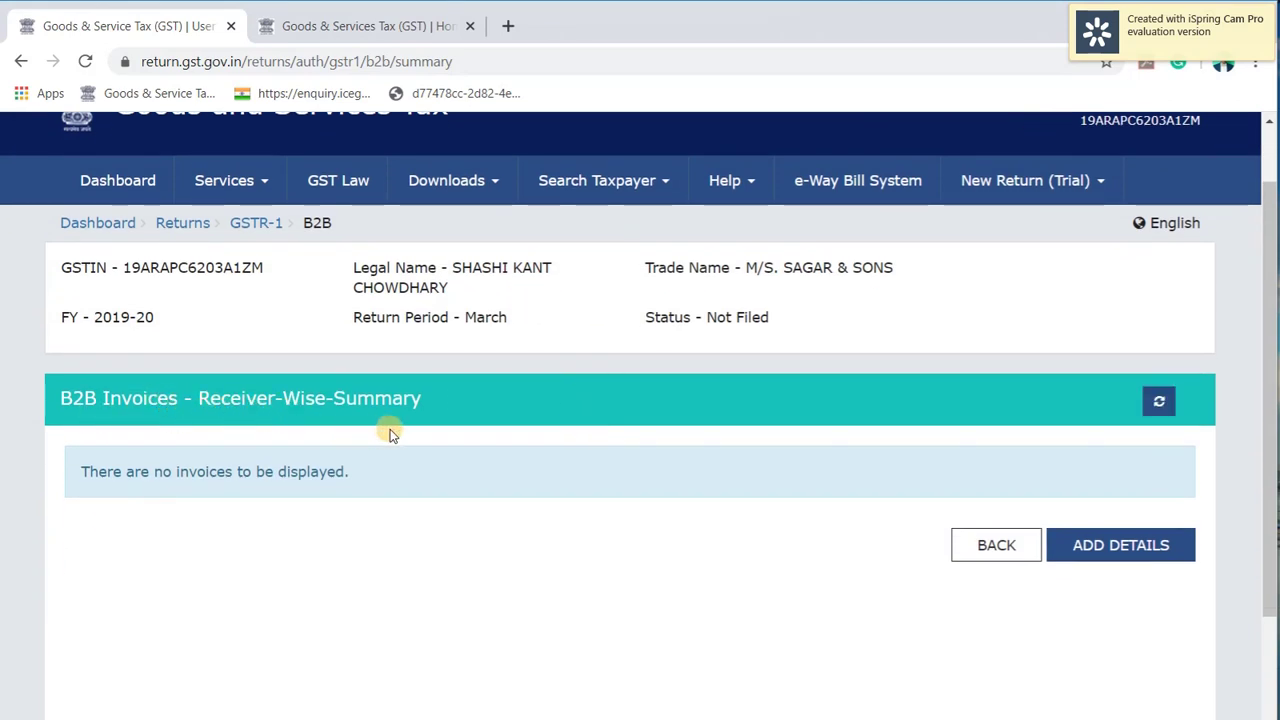
click(1117, 551)
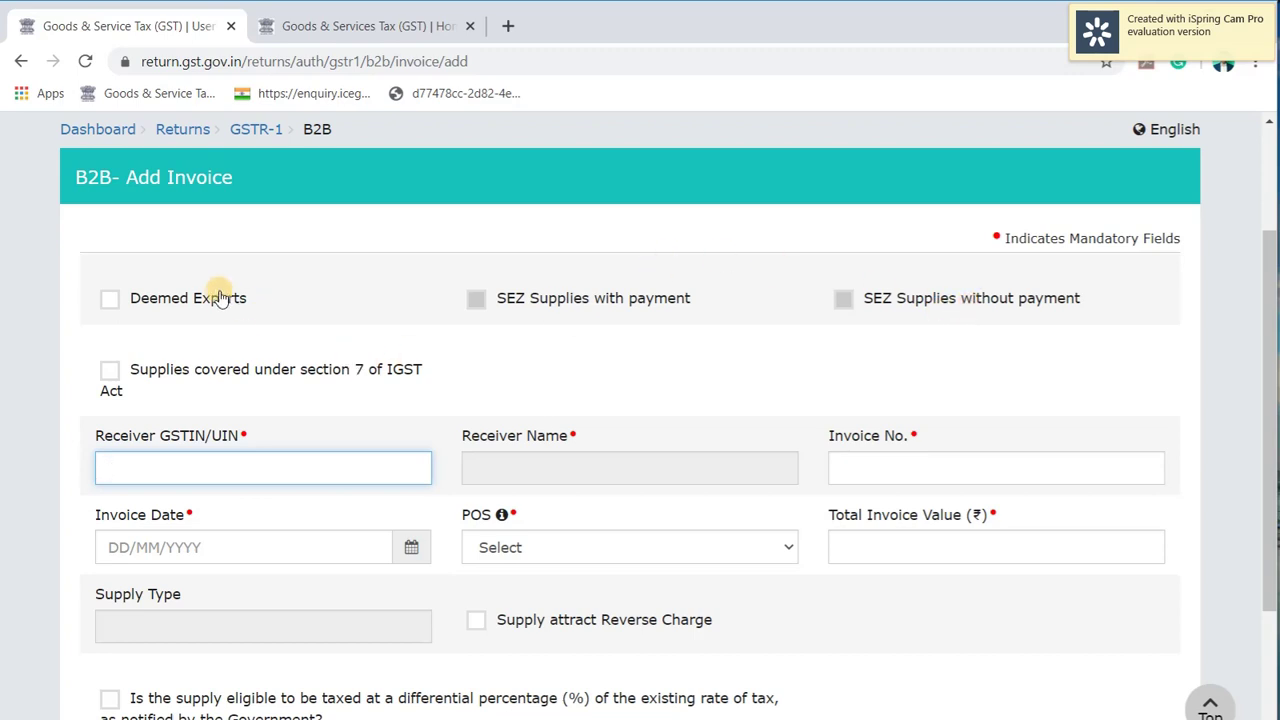
scroll(314, 403, down, 1)
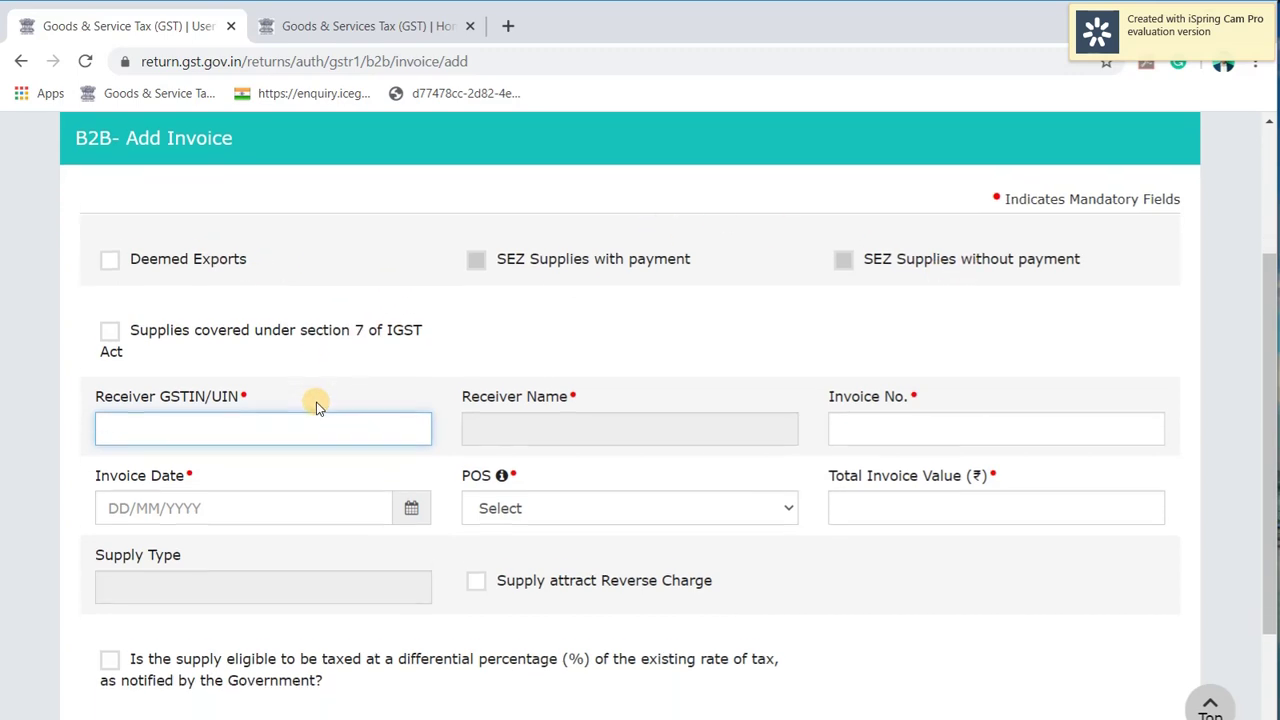
scroll(317, 403, down, 2)
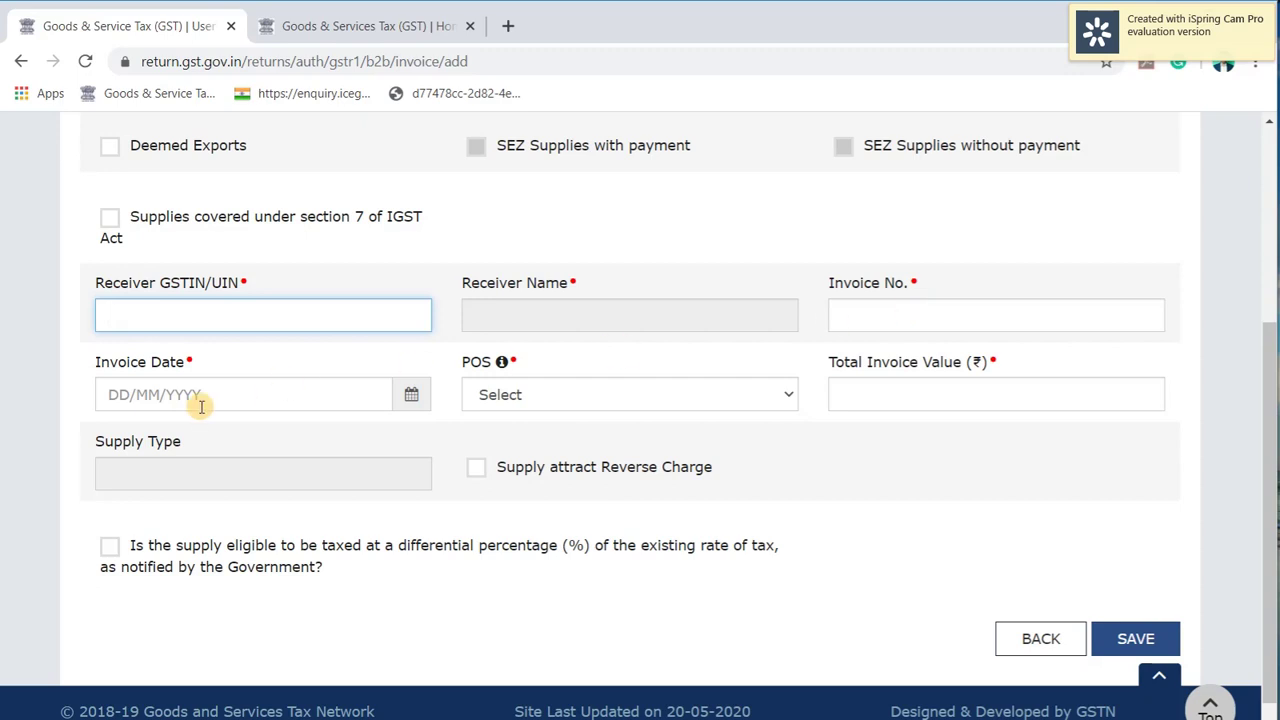
click(580, 400)
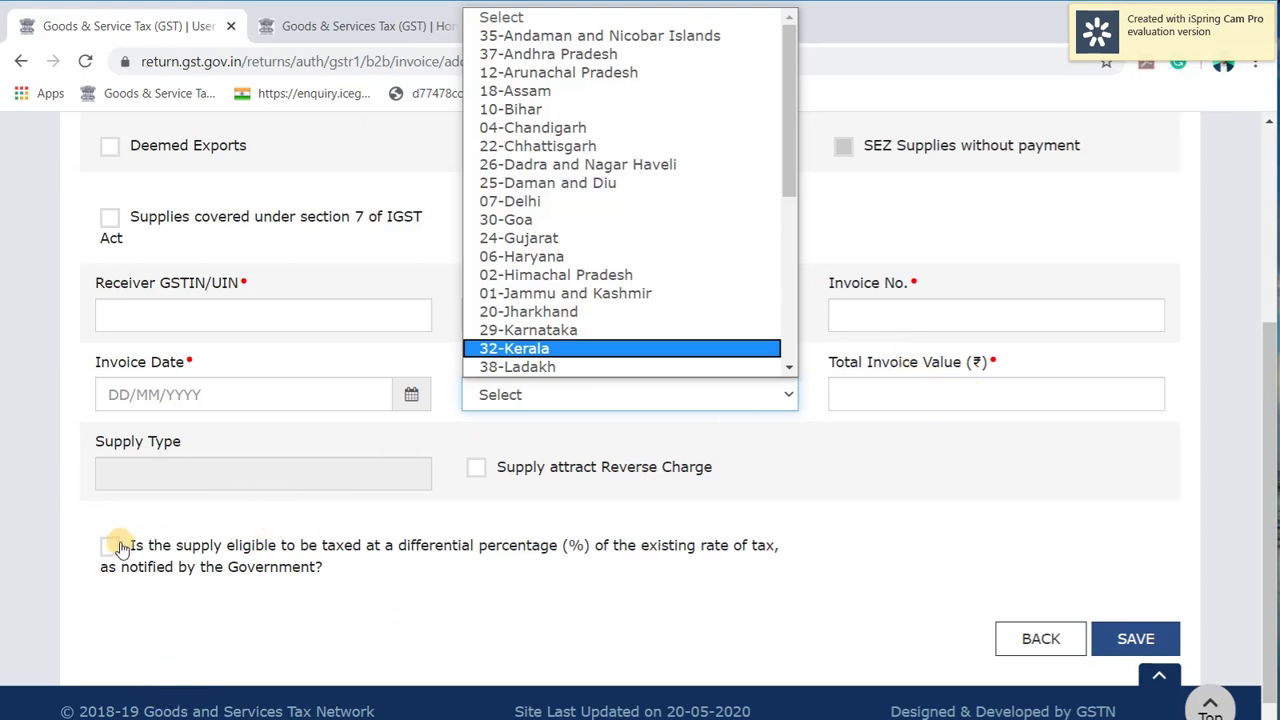
scroll(640, 400, up, 1)
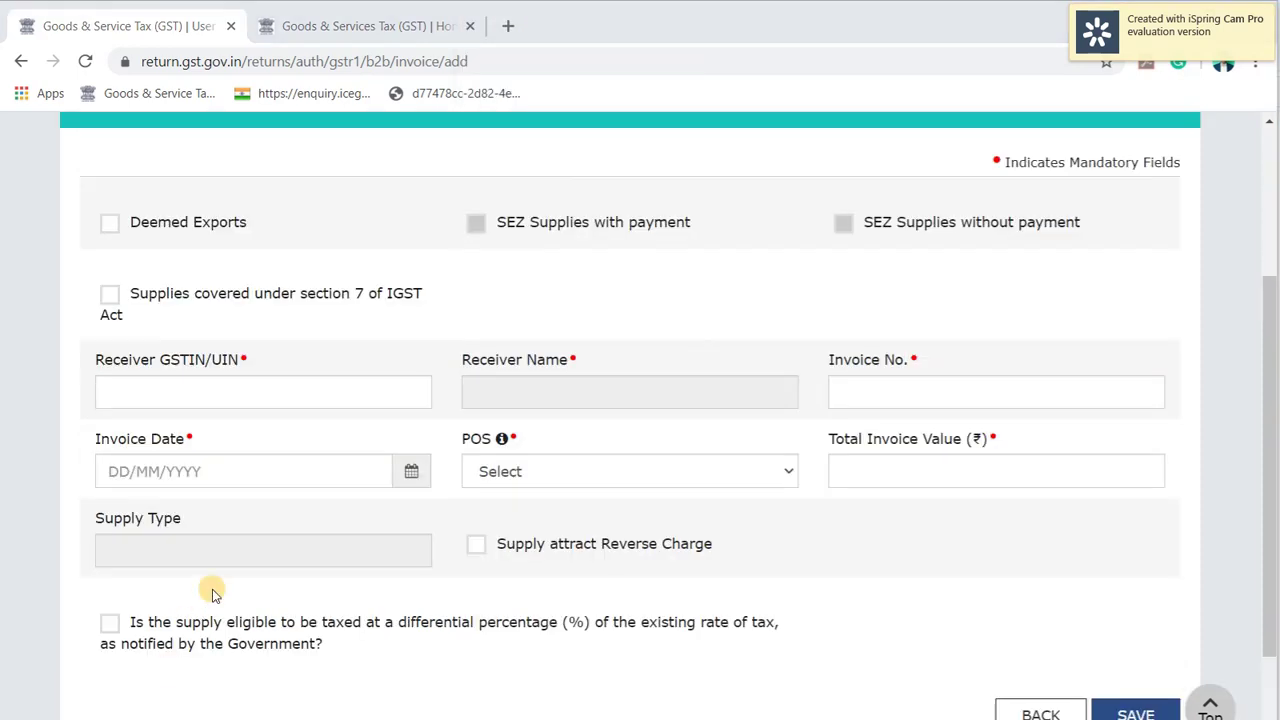
Step: Fill in the receiver's GSTIN on the B2B invoice and set the invoice number to 001/20-21
click(250, 389)
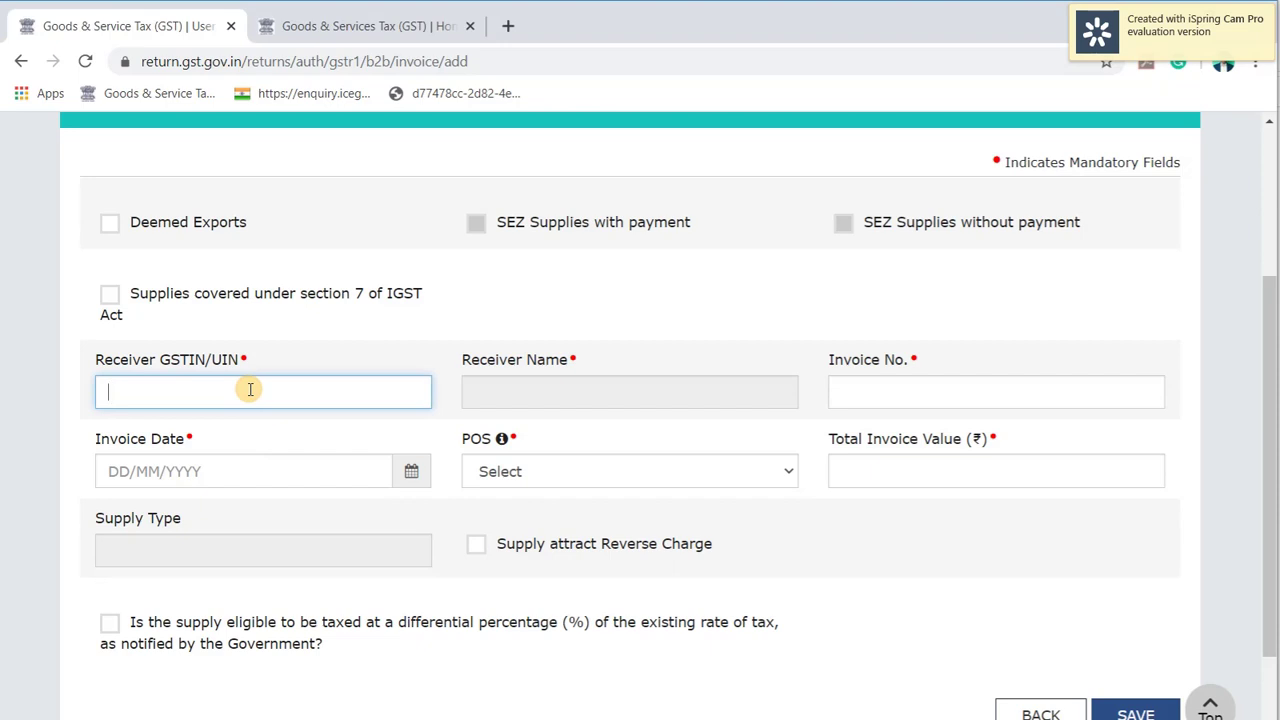
key(ctrl+v)
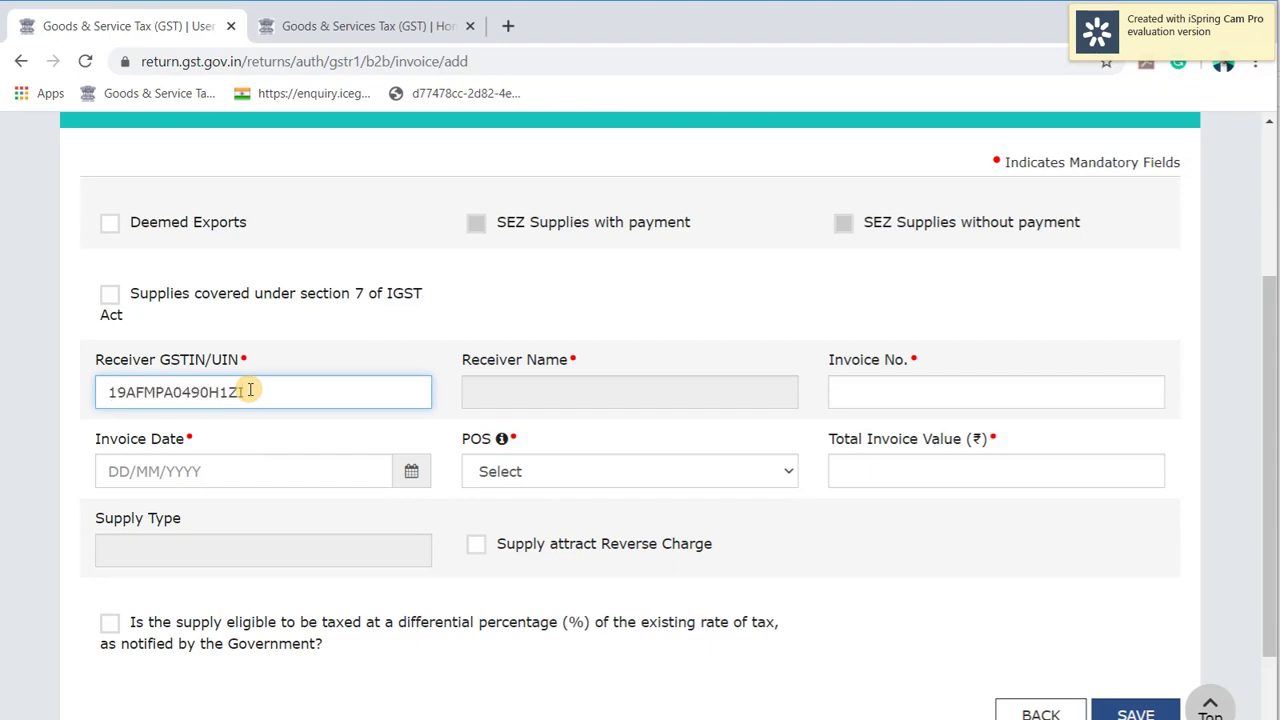
key(Tab)
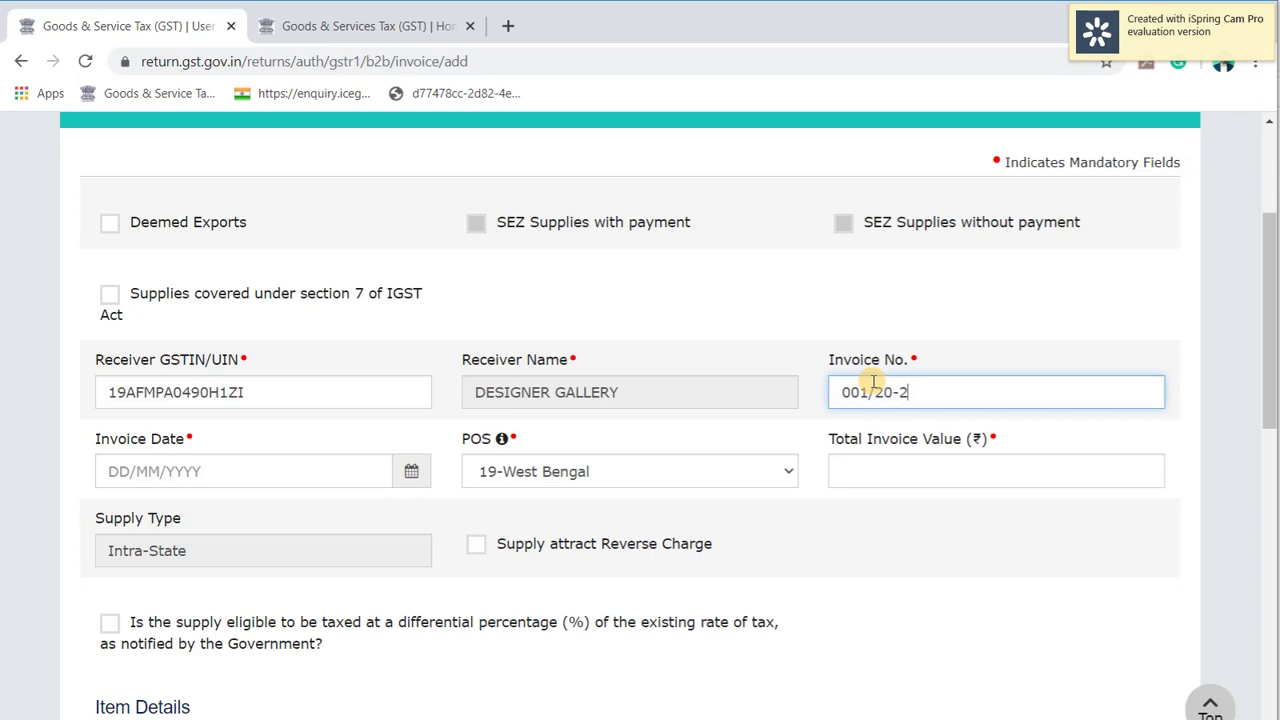
key(Tab)
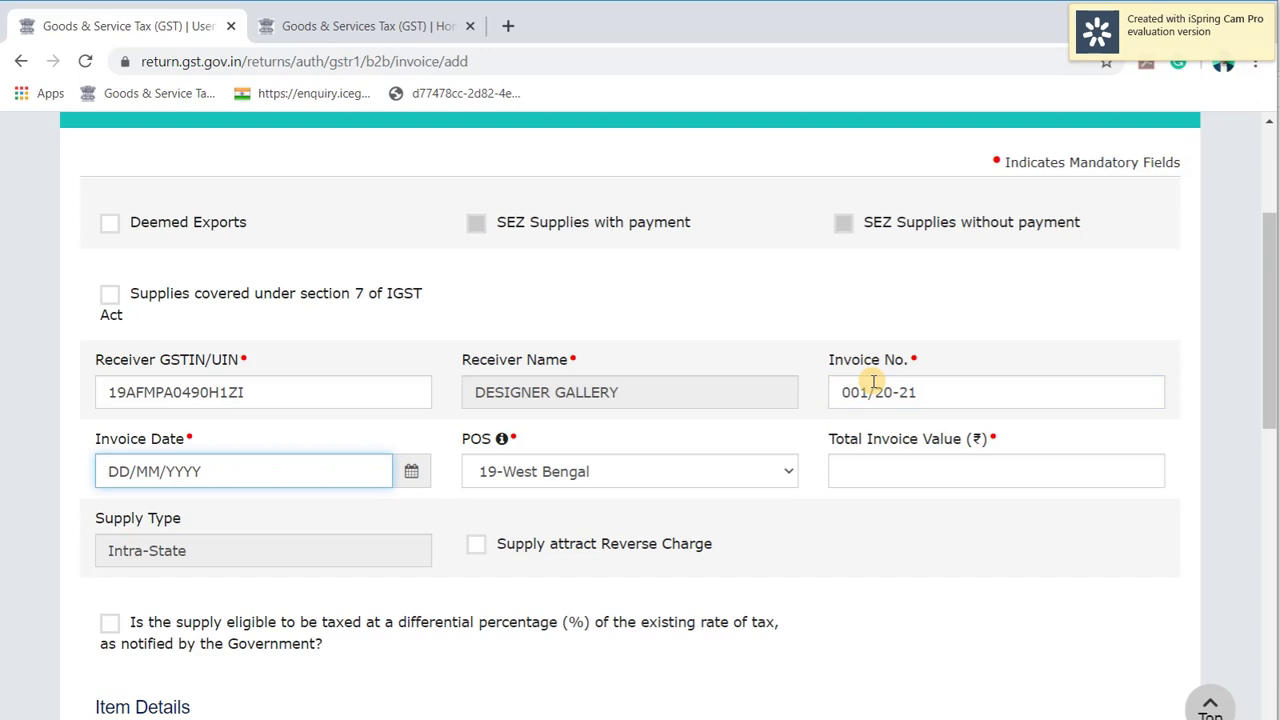
Step: Set the invoice date to 31/03/2020 and the total invoice value to ₹118
text(31/)
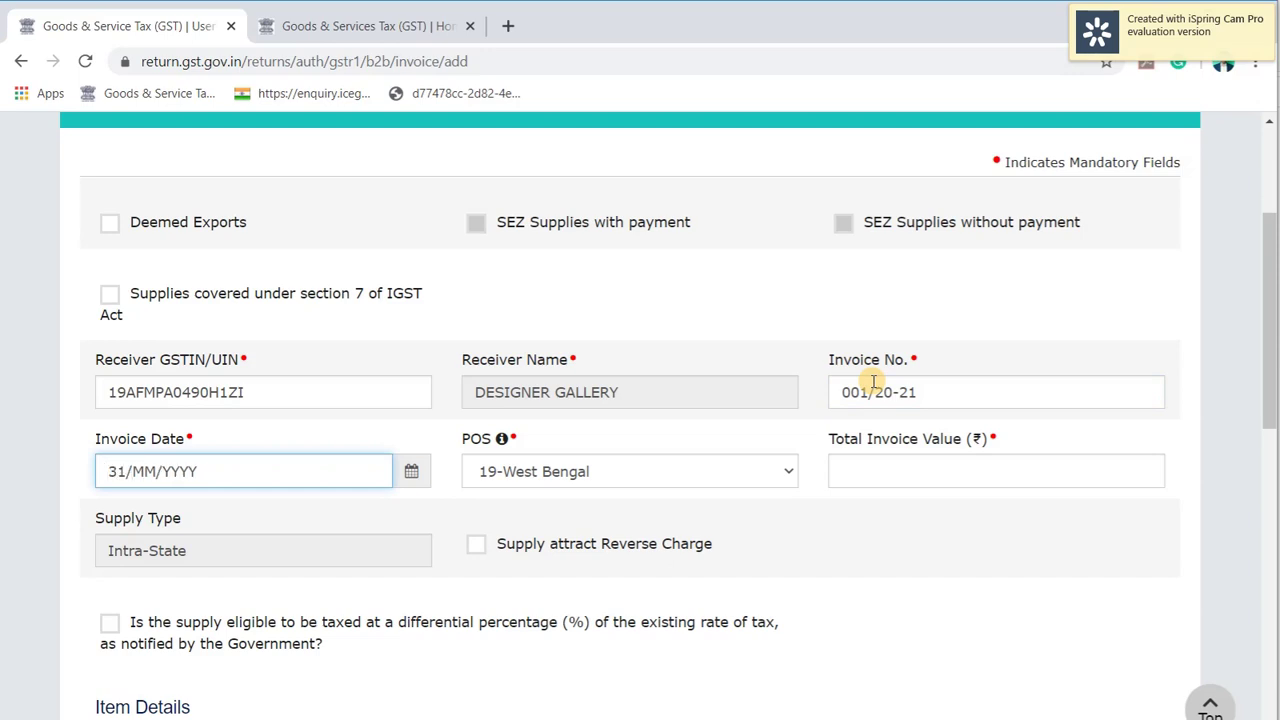
text(03/2020)
key(Tab)
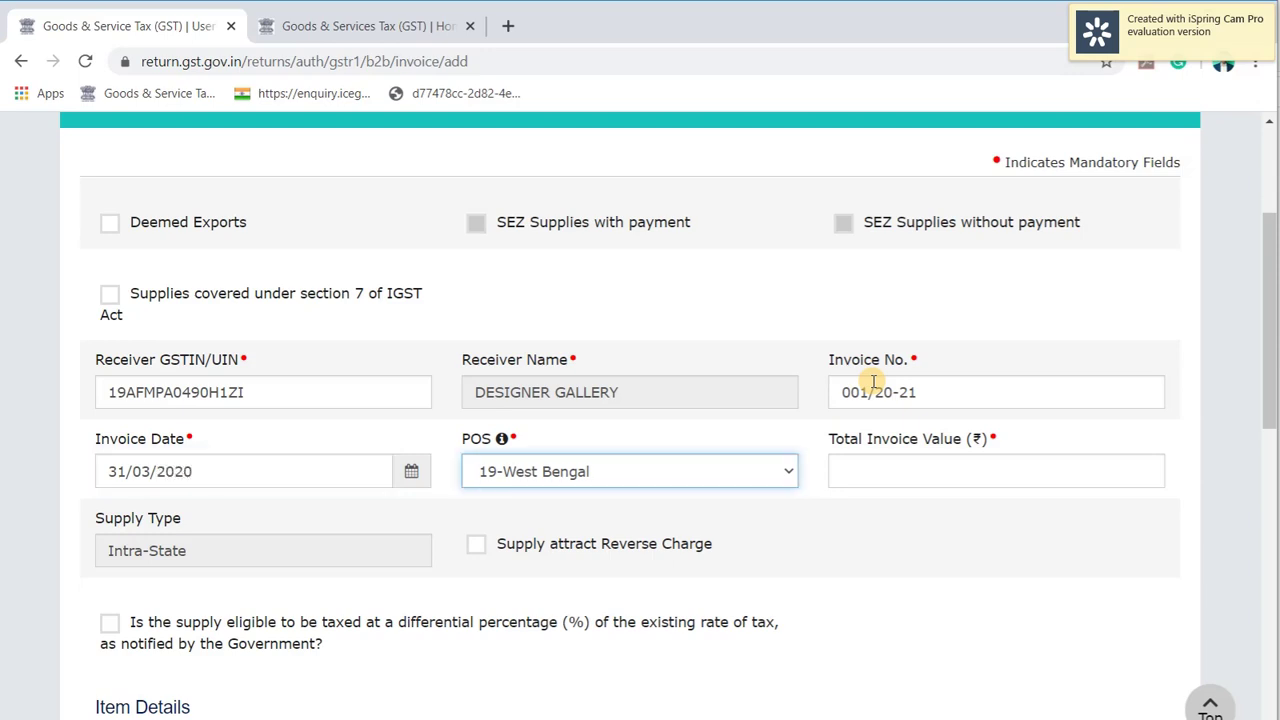
key(Tab)
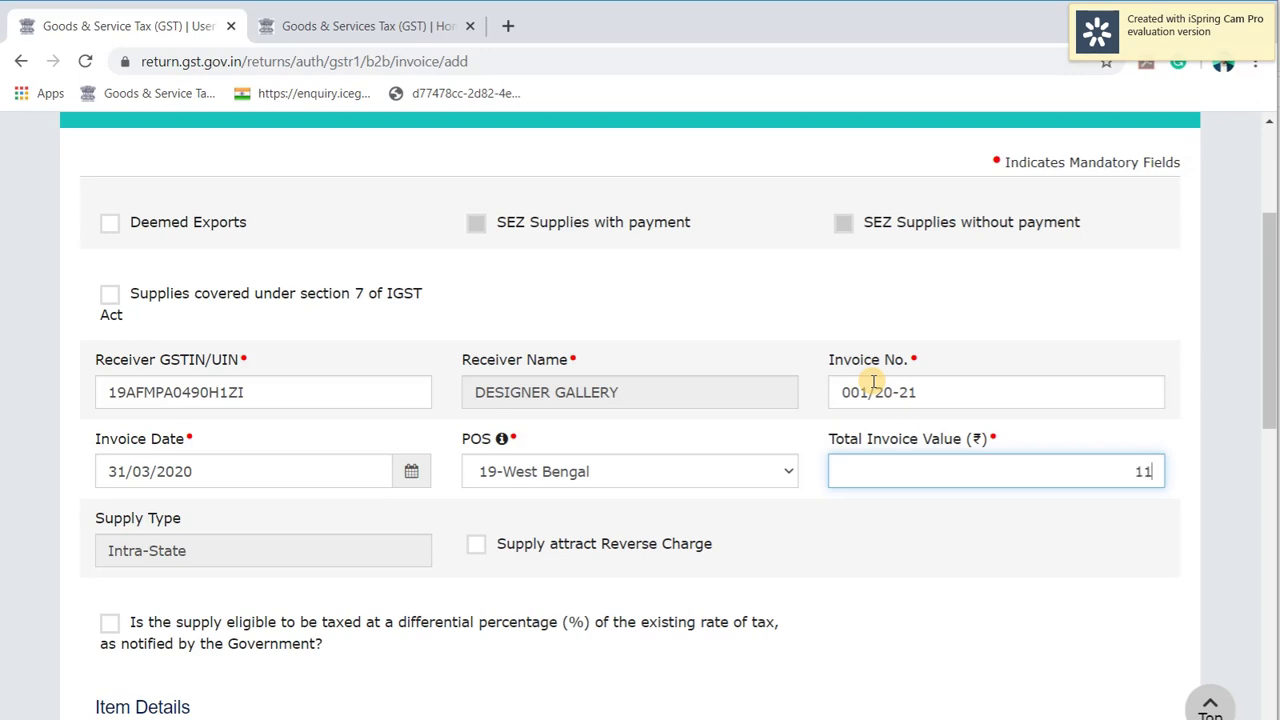
key(Tab)
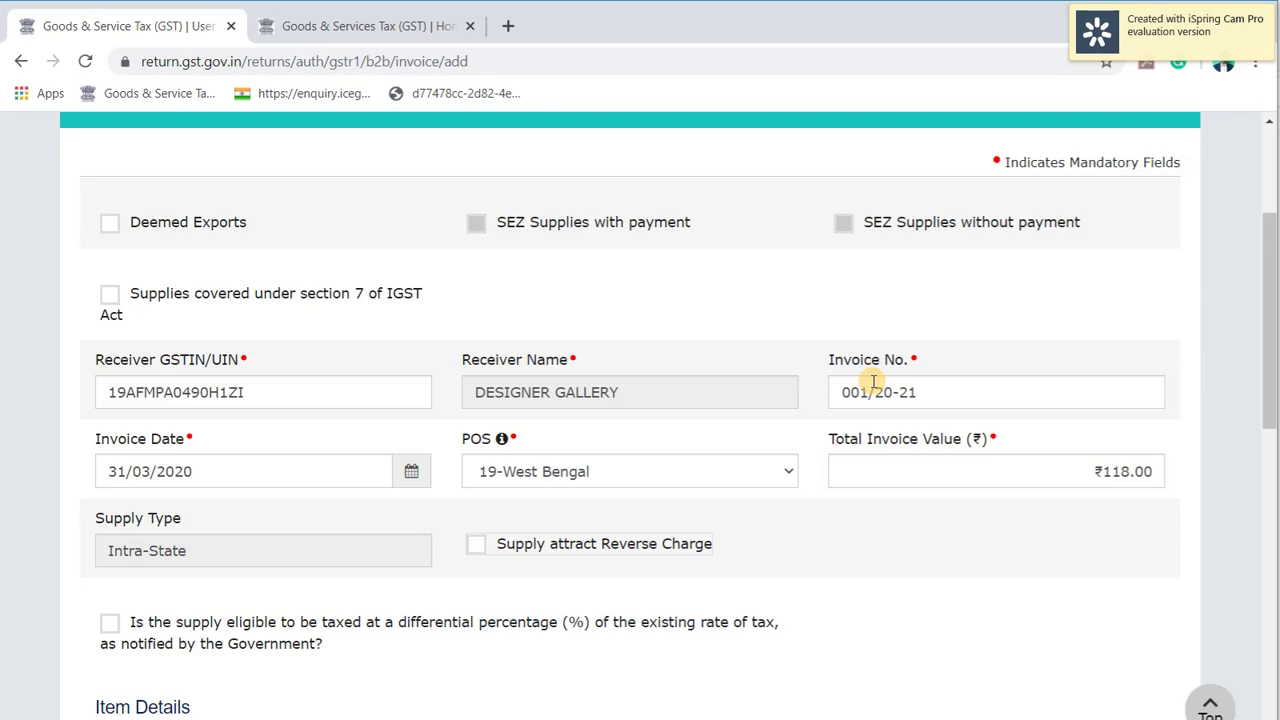
key(Tab)
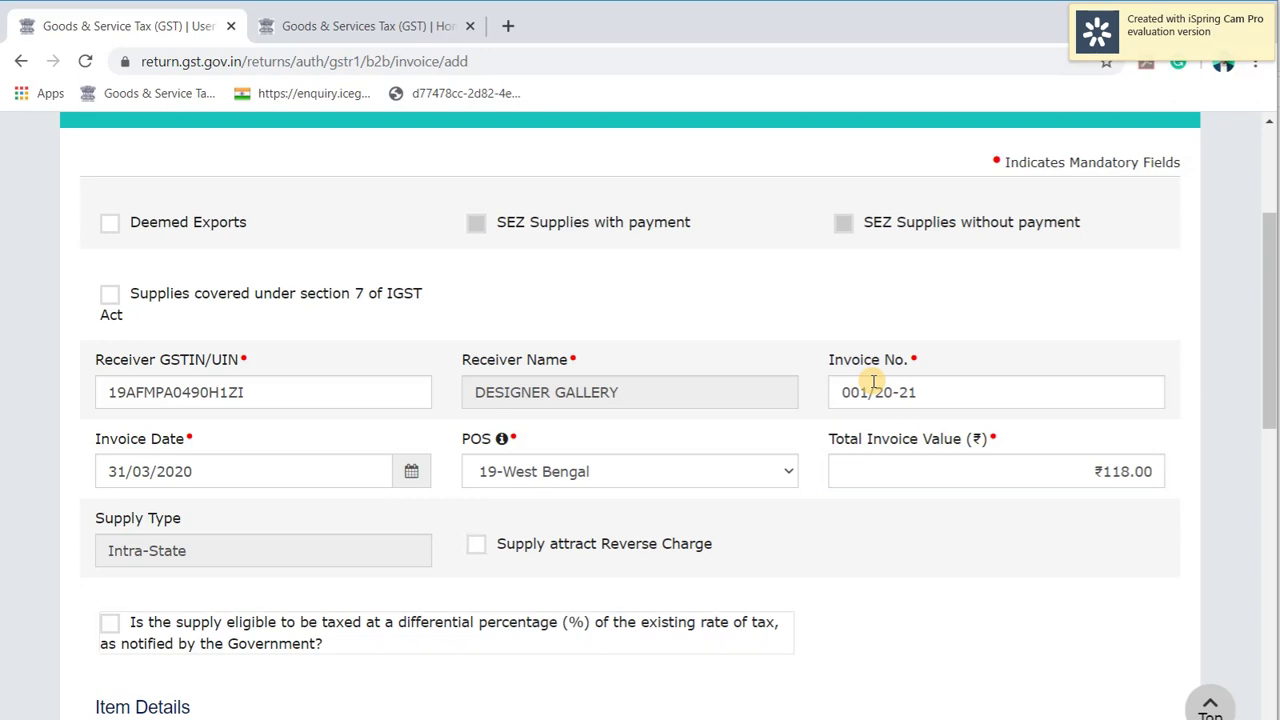
Step: Enter a taxable value of 100 for the 18% rate in the invoice's item details
scroll(575, 610, down, 4)
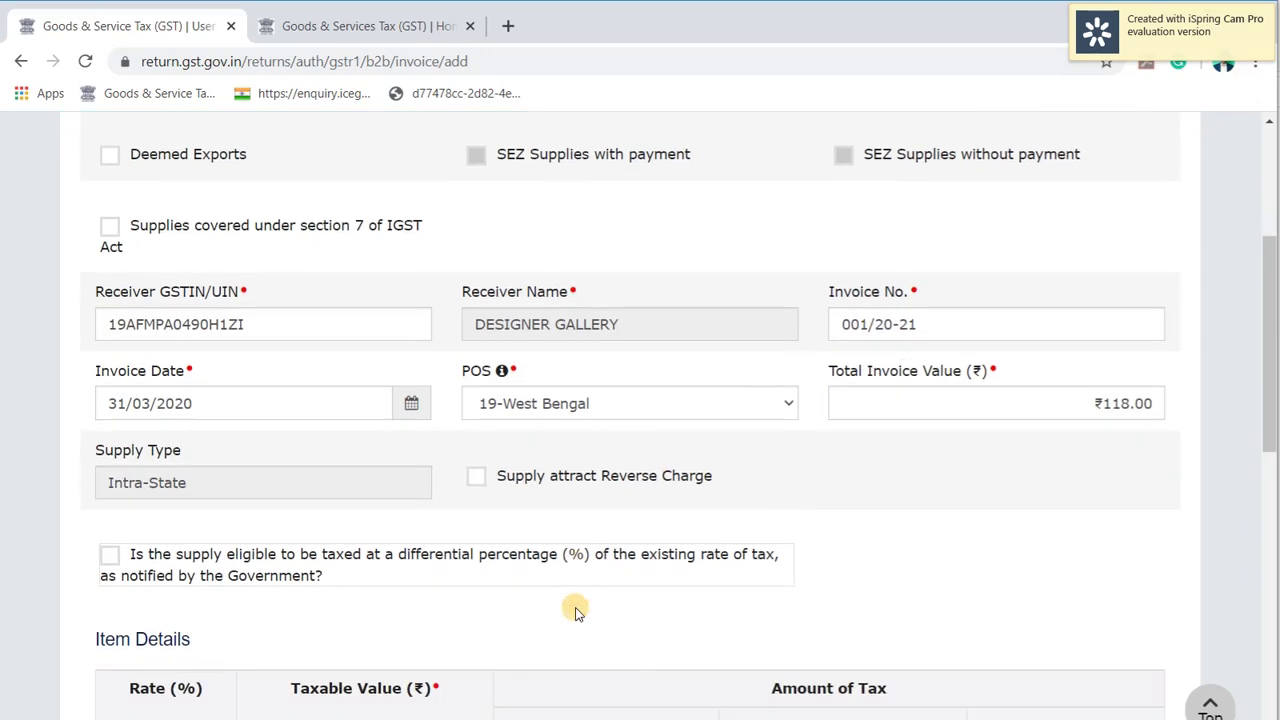
scroll(575, 610, down, 2)
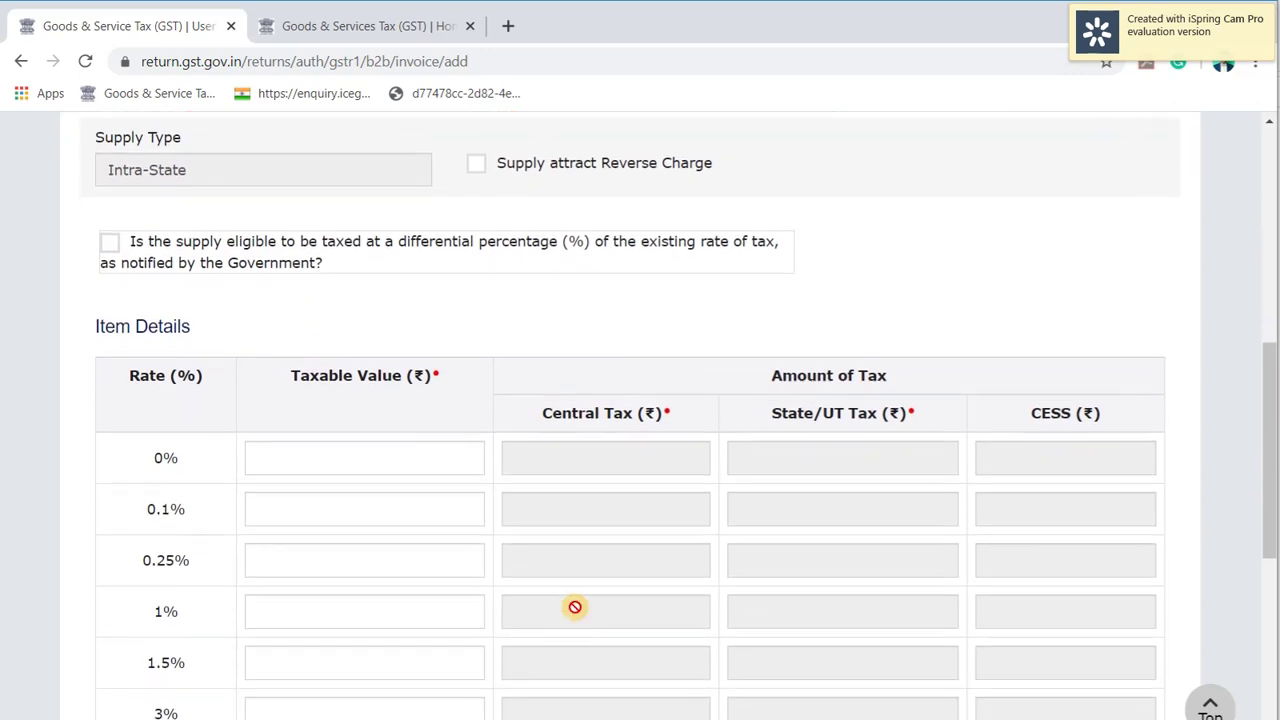
scroll(575, 606, down, 2)
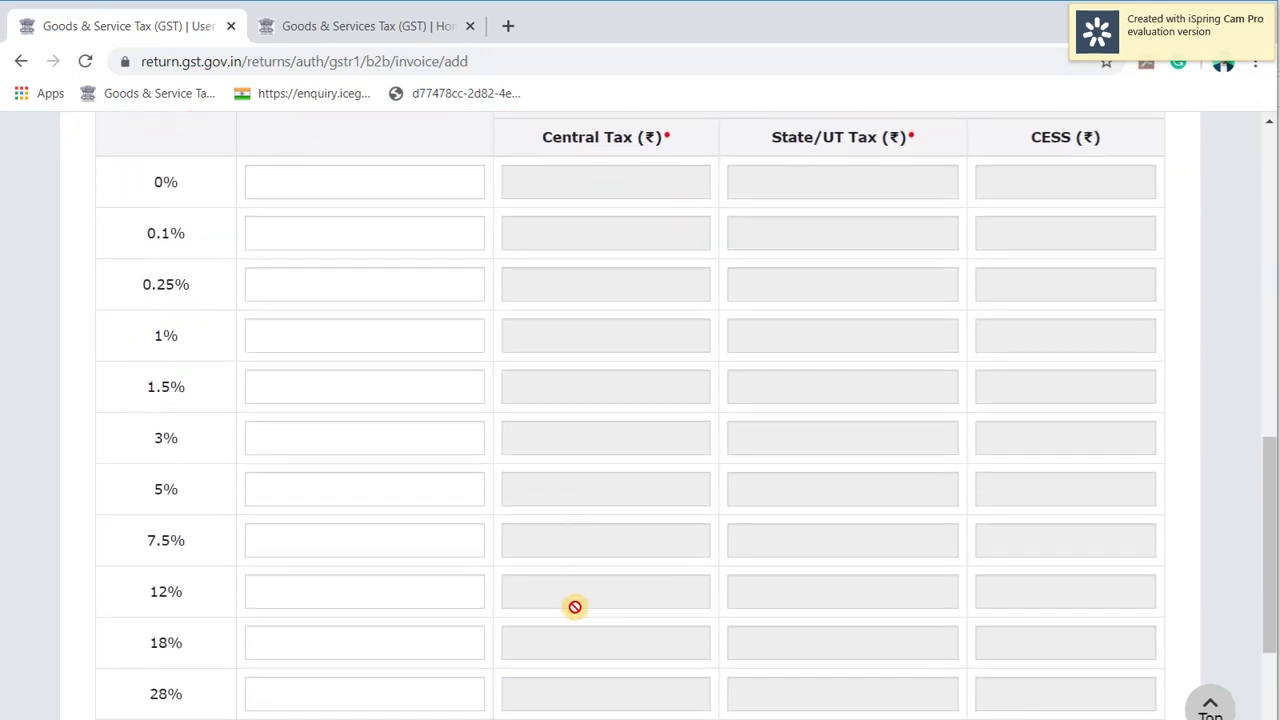
click(356, 643)
text(100)
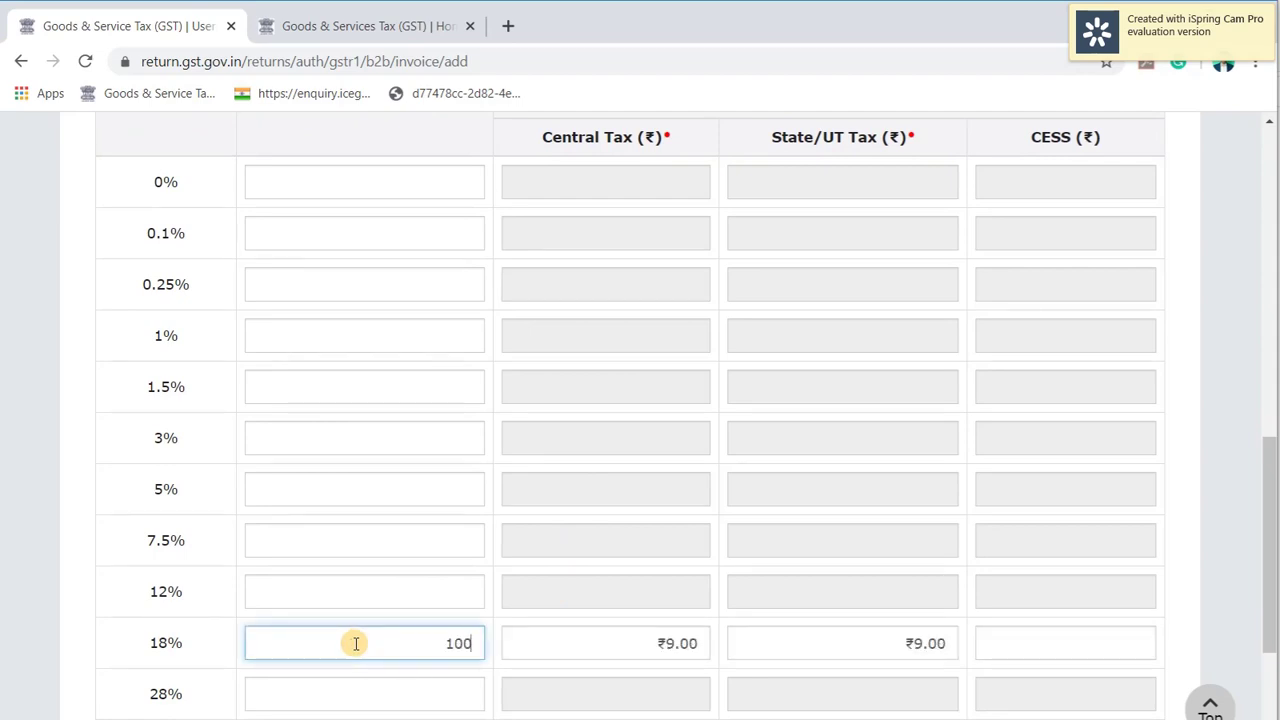
Step: Review the B2B invoice form, from the receiver, invoice date and value fields to the 18% row of the item details
scroll(818, 599, up, 1)
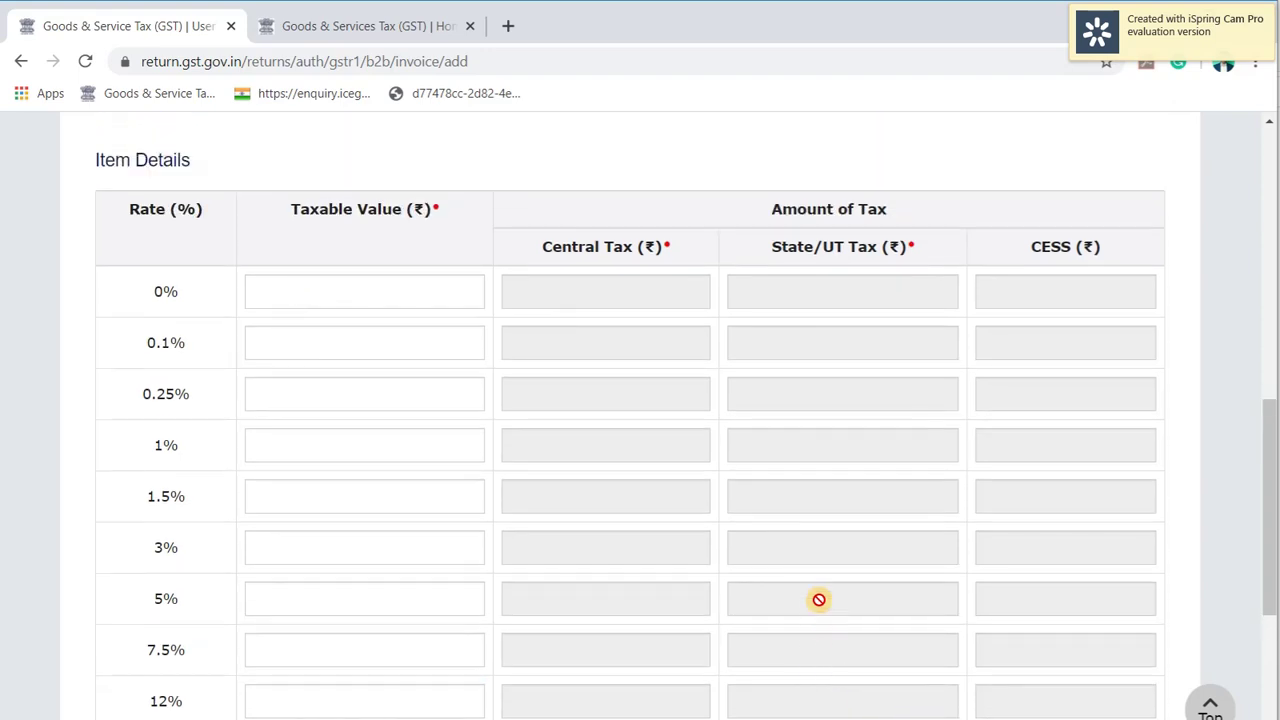
scroll(818, 599, up, 1)
scroll(818, 599, up, 1)
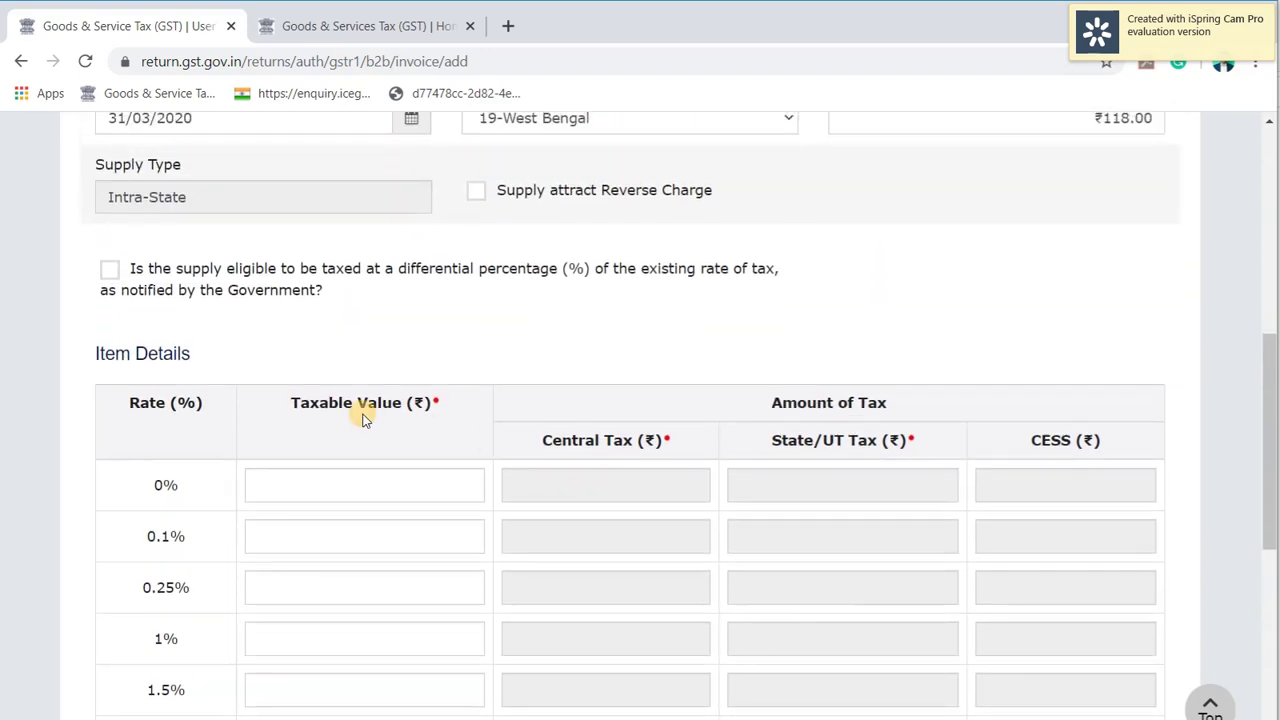
scroll(686, 450, up, 1)
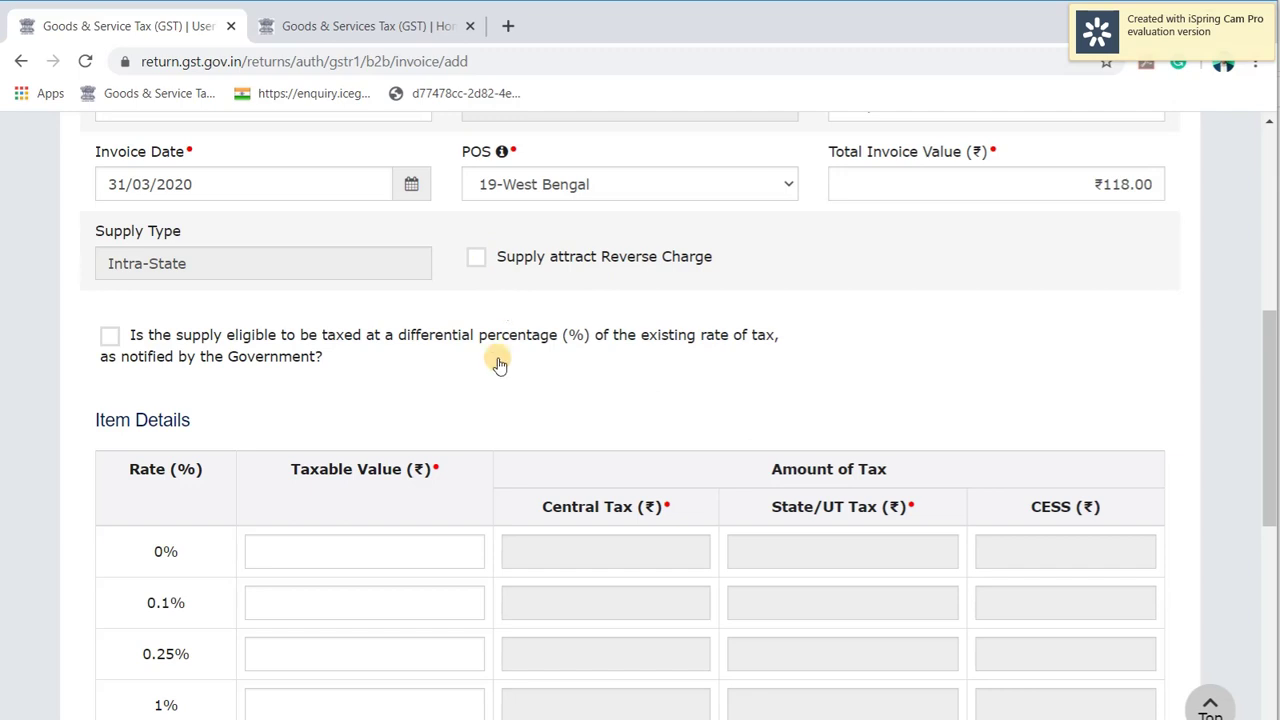
scroll(500, 365, down, 6)
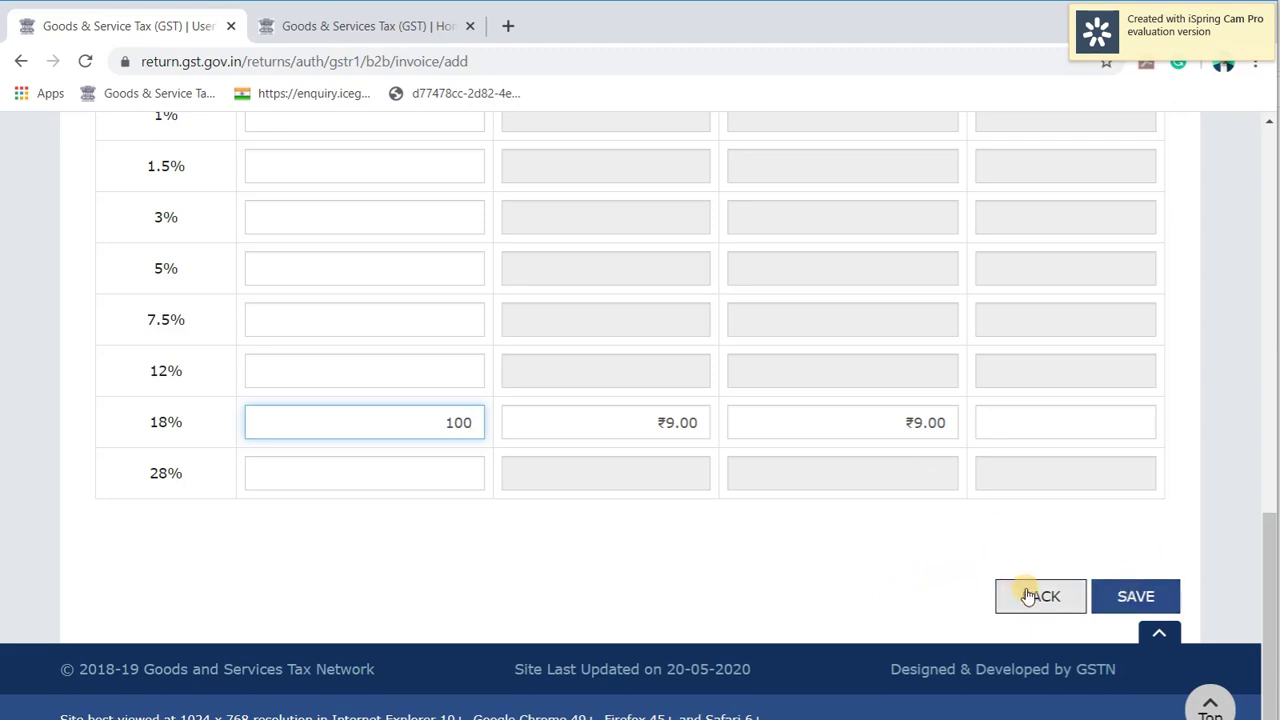
scroll(1028, 596, up, 6)
scroll(1025, 587, up, 4)
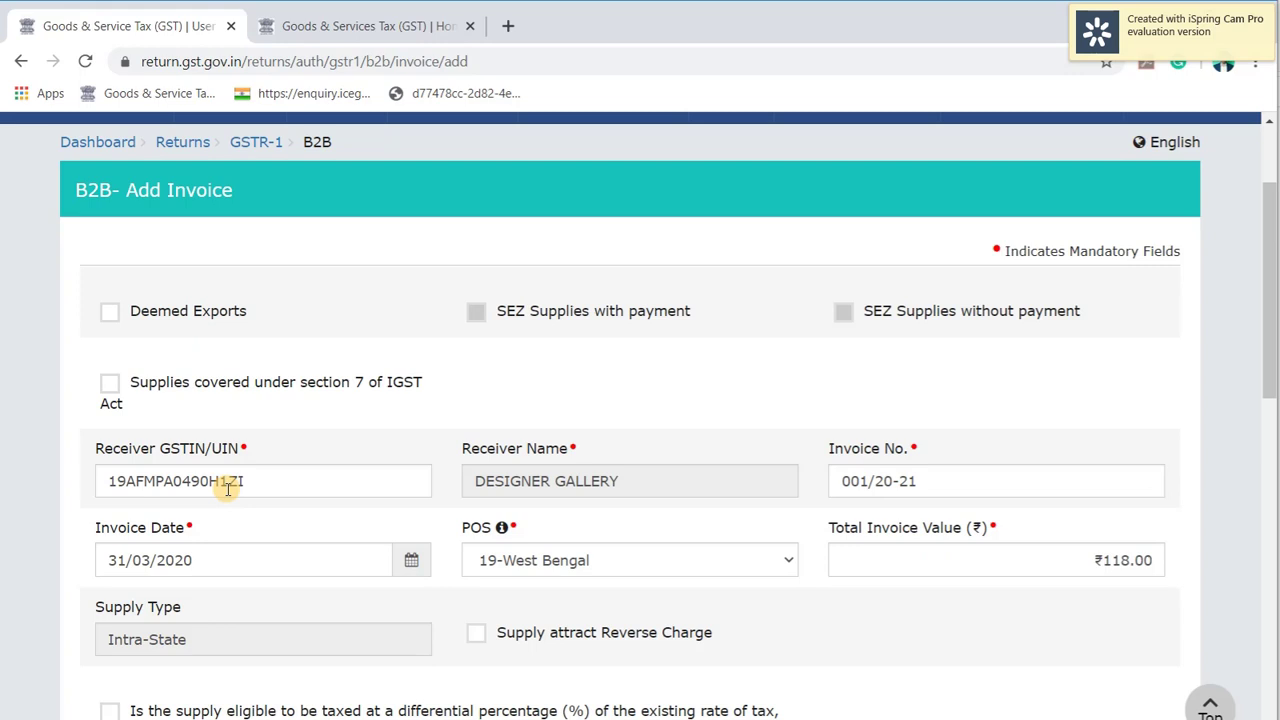
scroll(548, 563, down, 7)
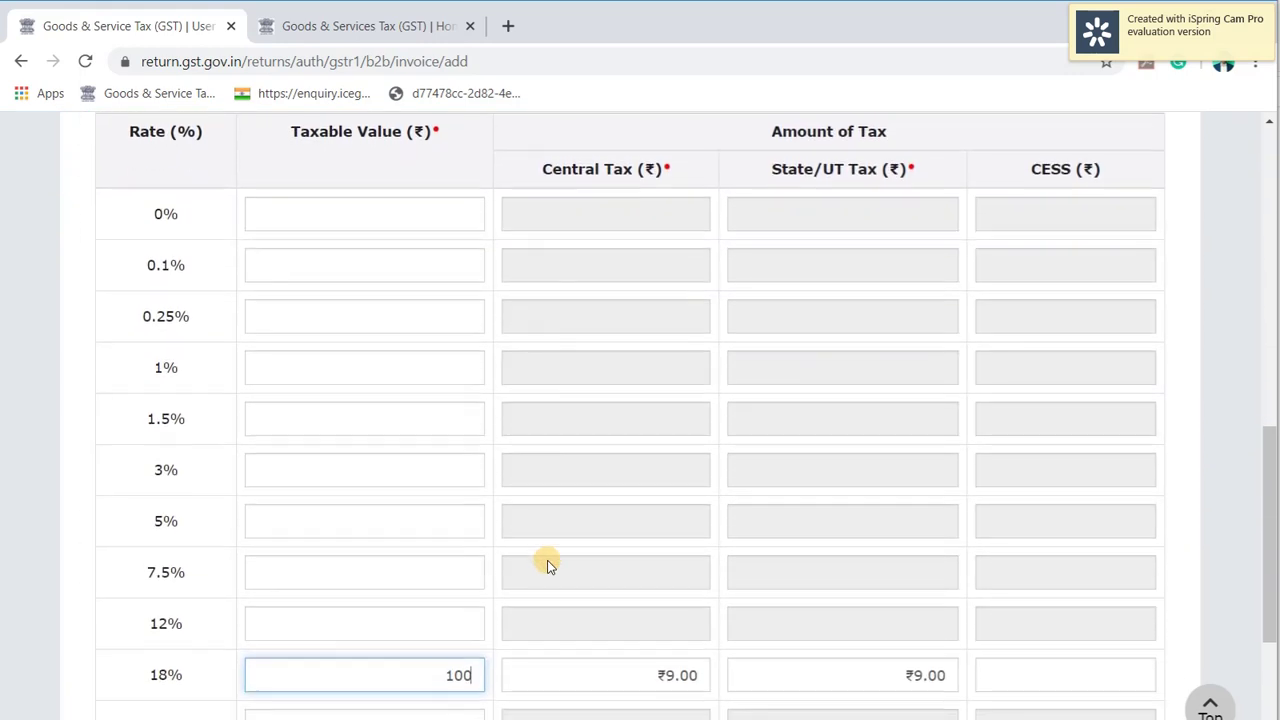
scroll(548, 565, down, 1)
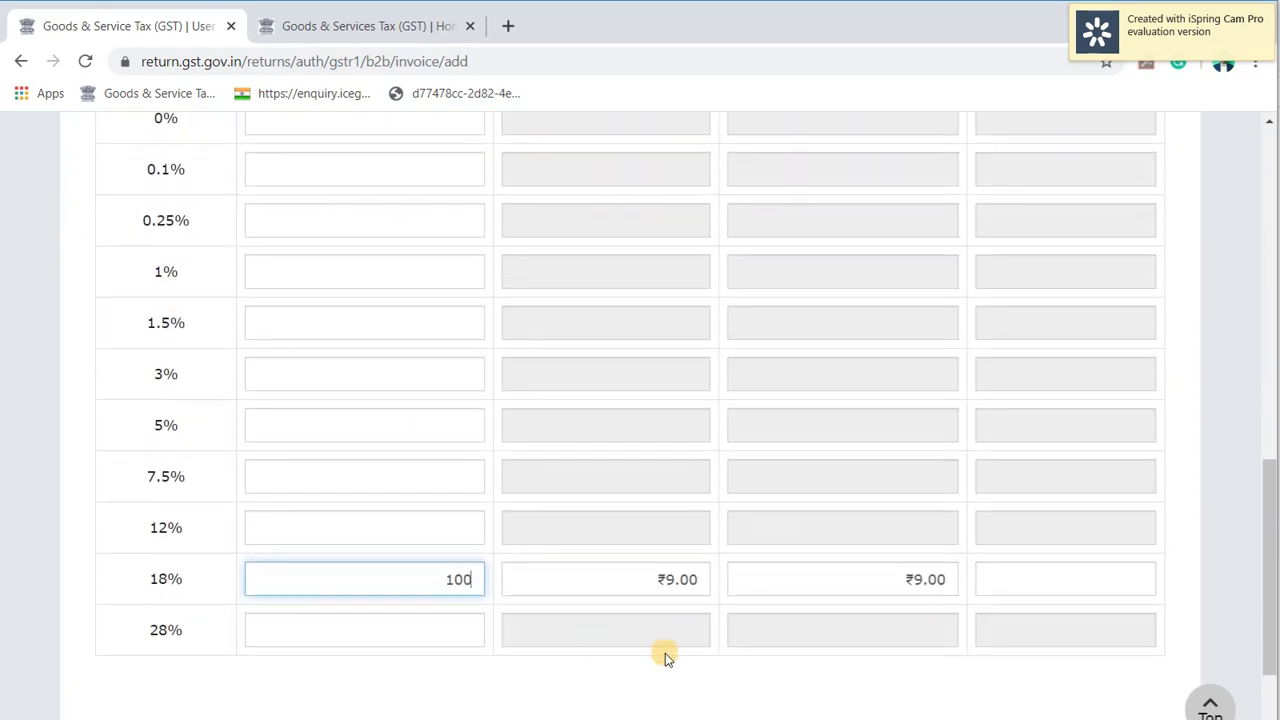
scroll(1057, 574, down, 2)
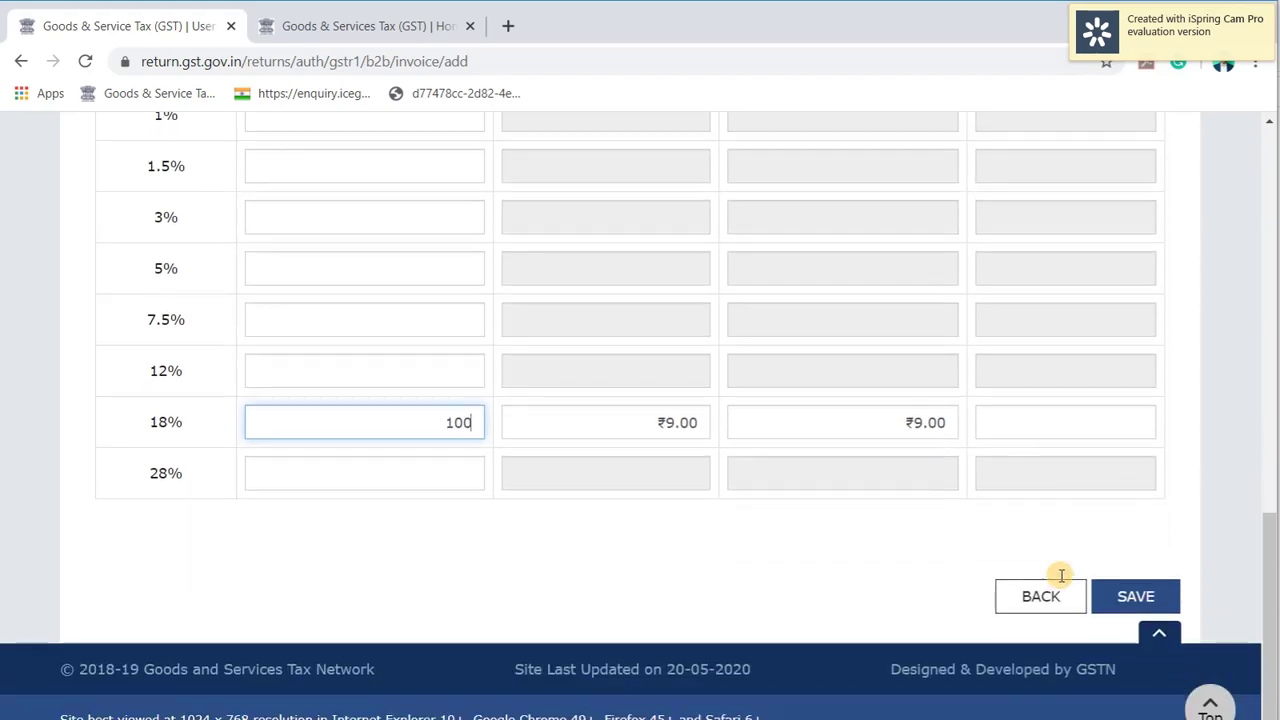
Step: Leave the B2B invoice without saving it and return to the GSTR-1 invoice details overview
click(1050, 597)
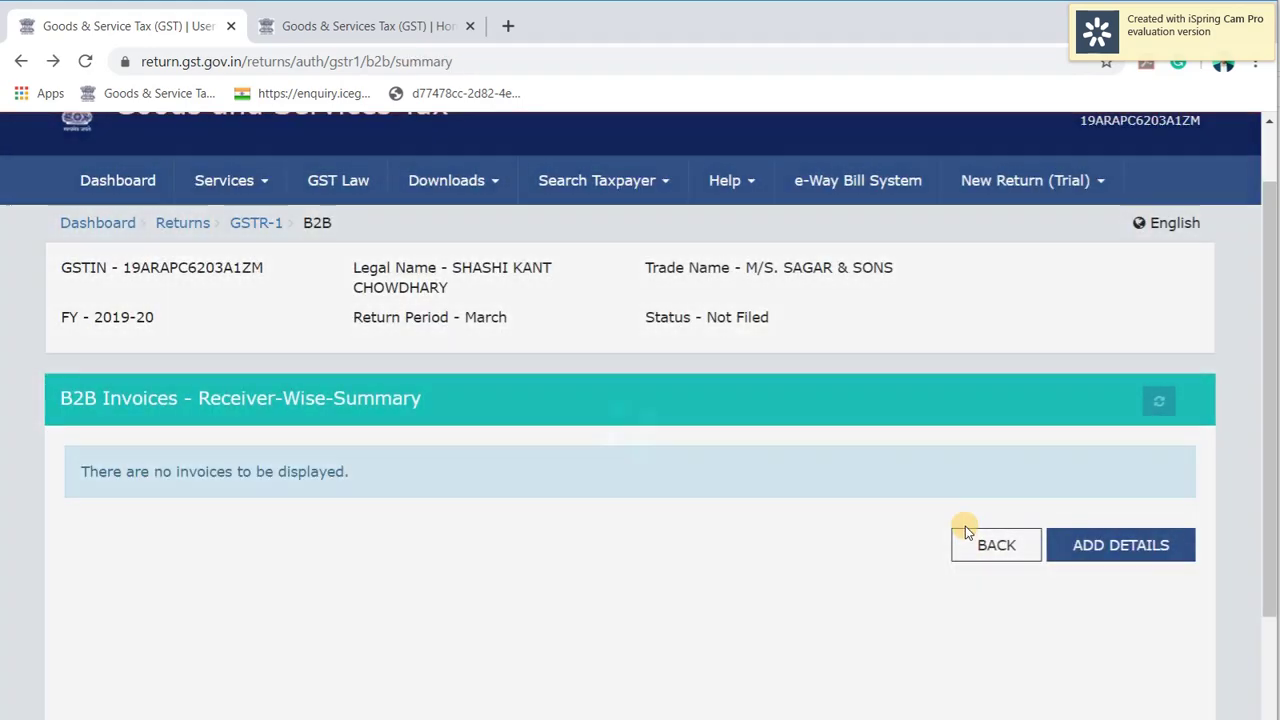
click(978, 549)
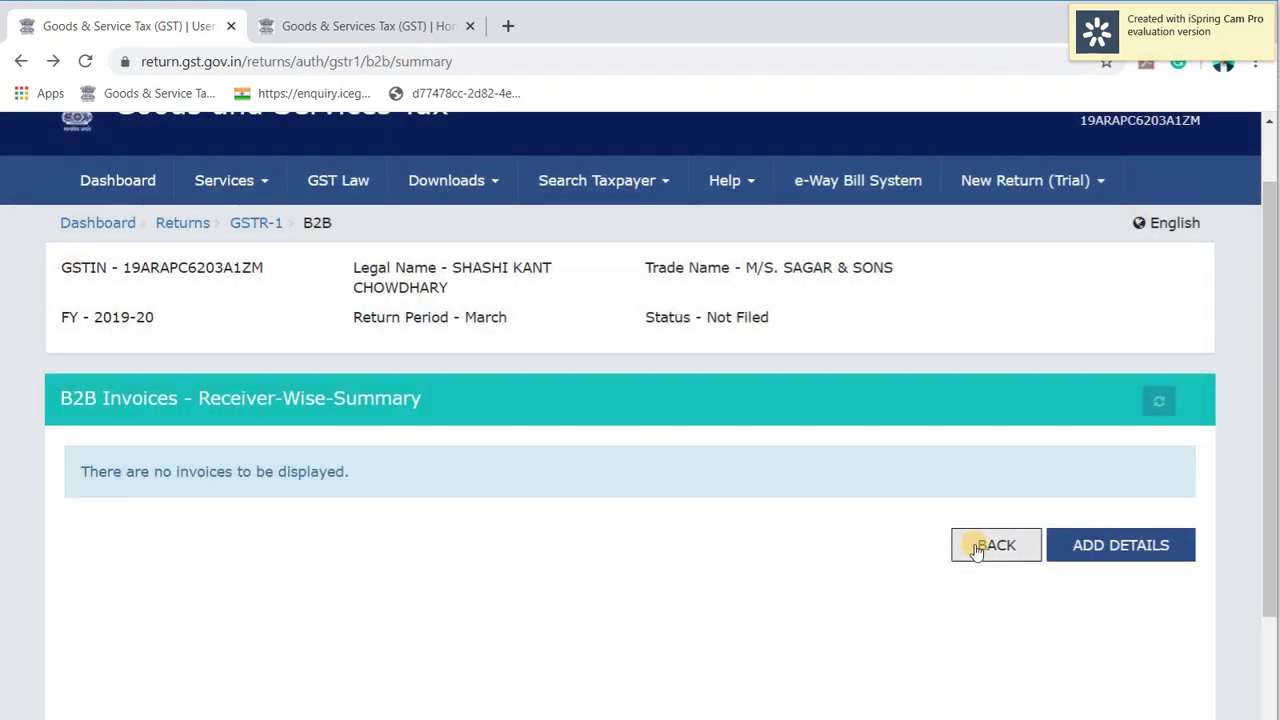
click(978, 549)
Step: Examine the blank add-invoice form under 5A, 5B - B2C (Large) Invoices and return to the GSTR-1 overview
scroll(930, 545, down, 3)
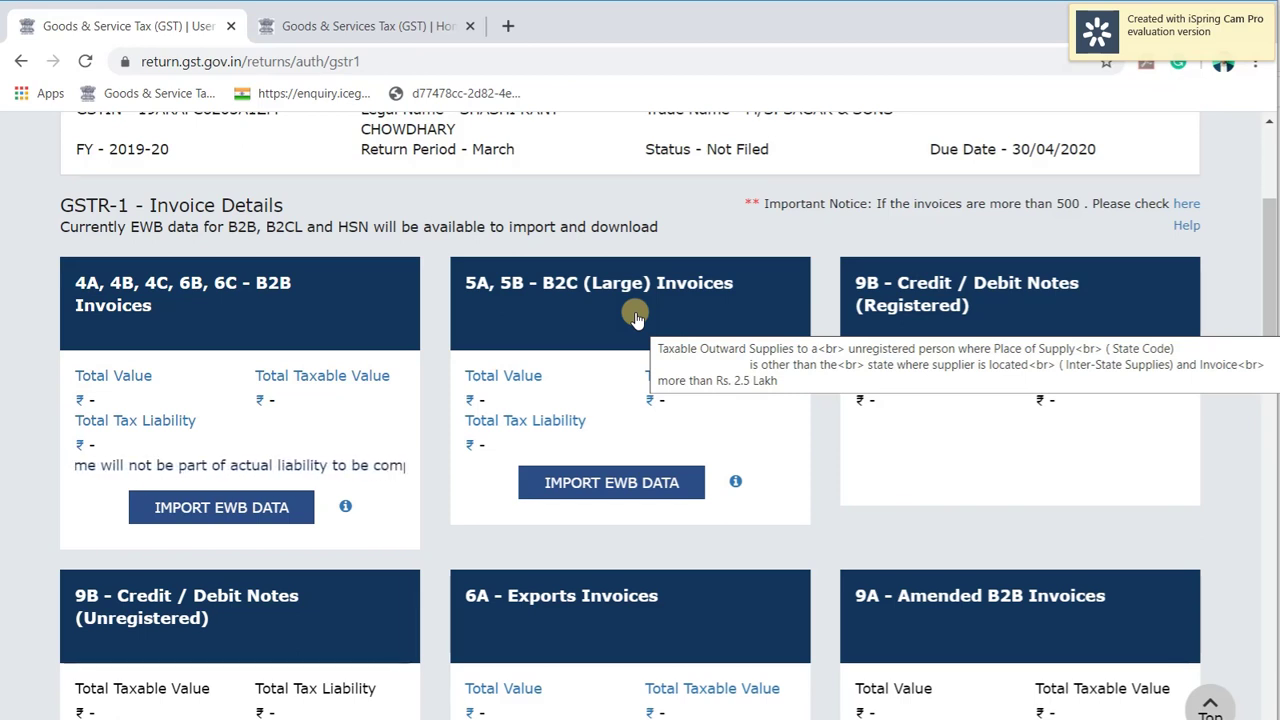
click(636, 316)
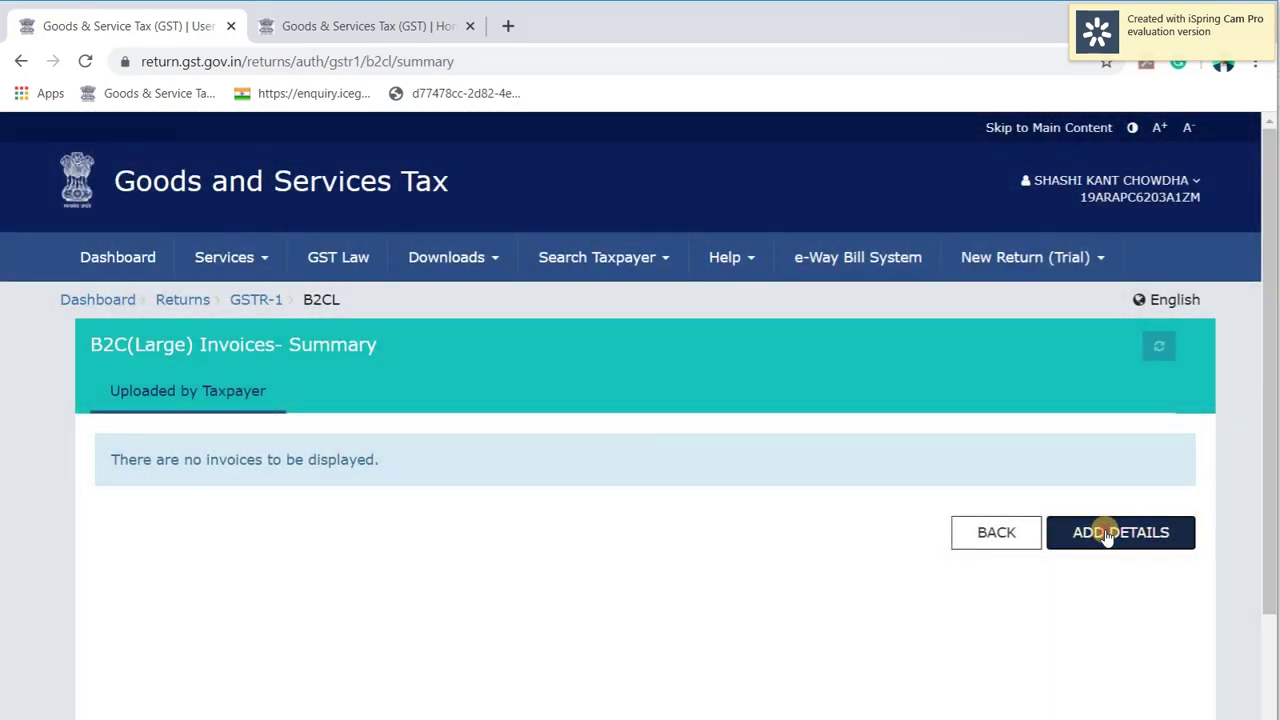
click(1107, 534)
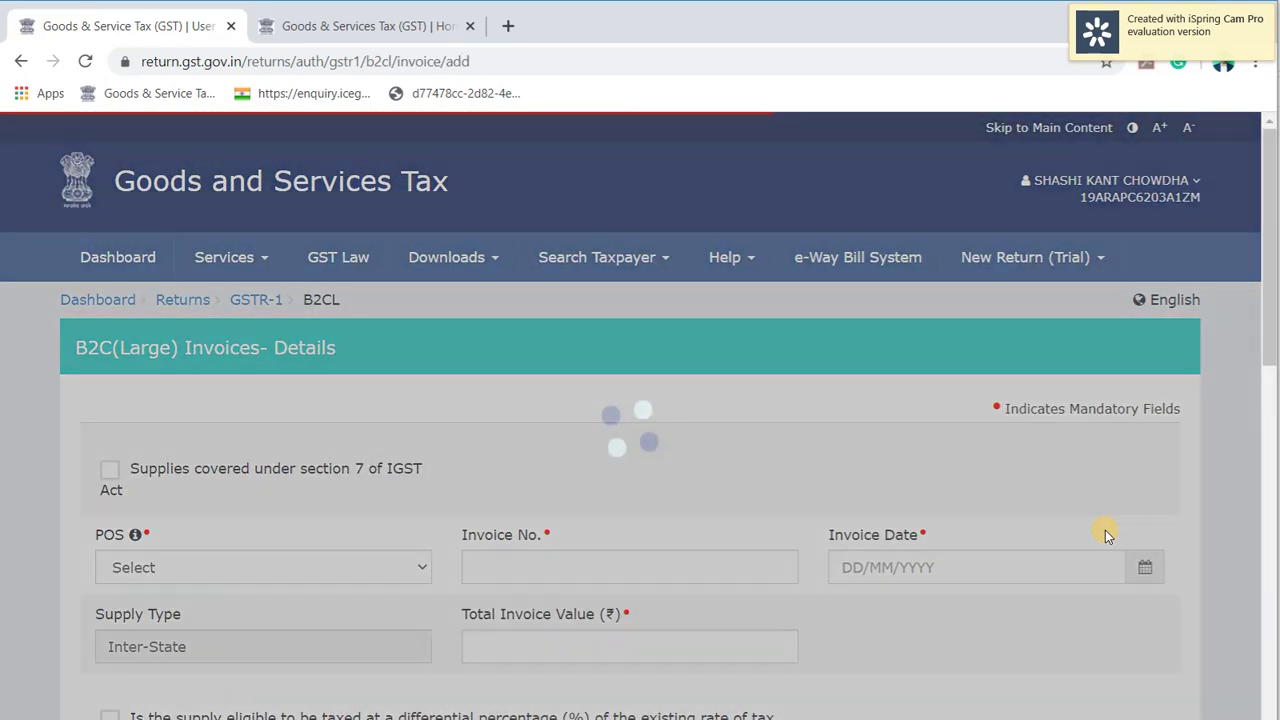
scroll(1105, 530, down, 2)
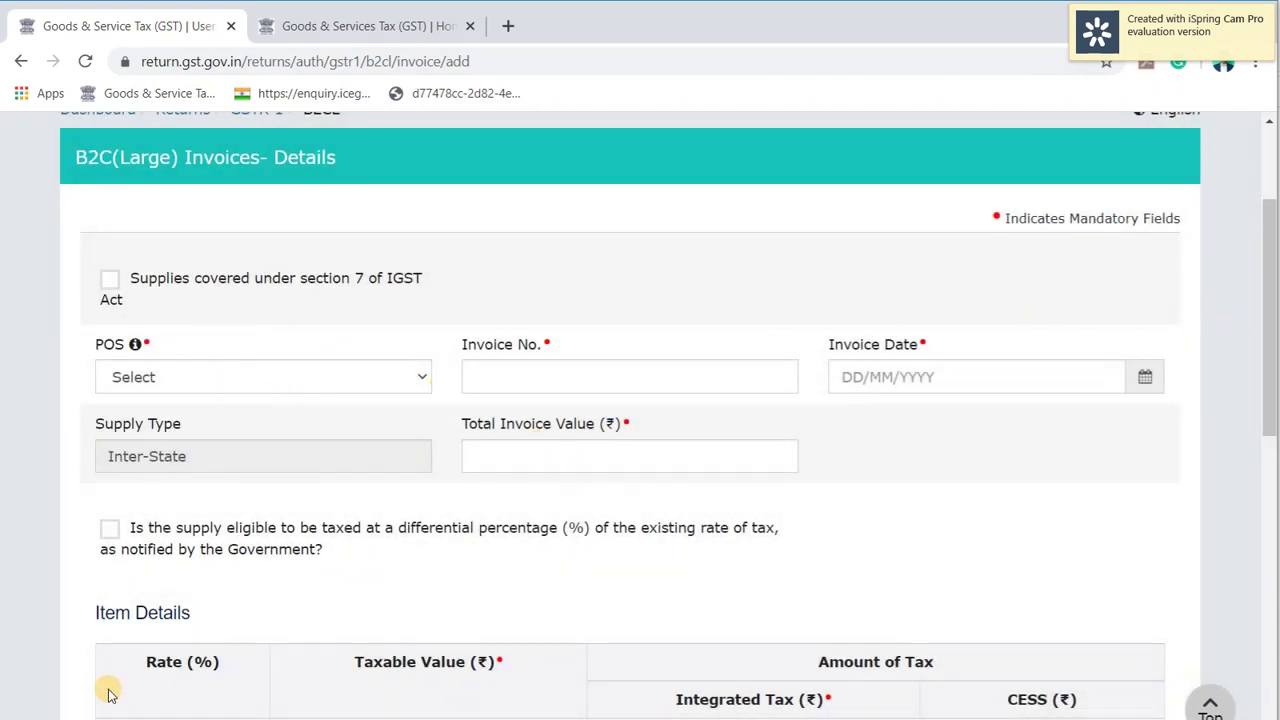
scroll(530, 545, down, 3)
scroll(530, 545, down, 3)
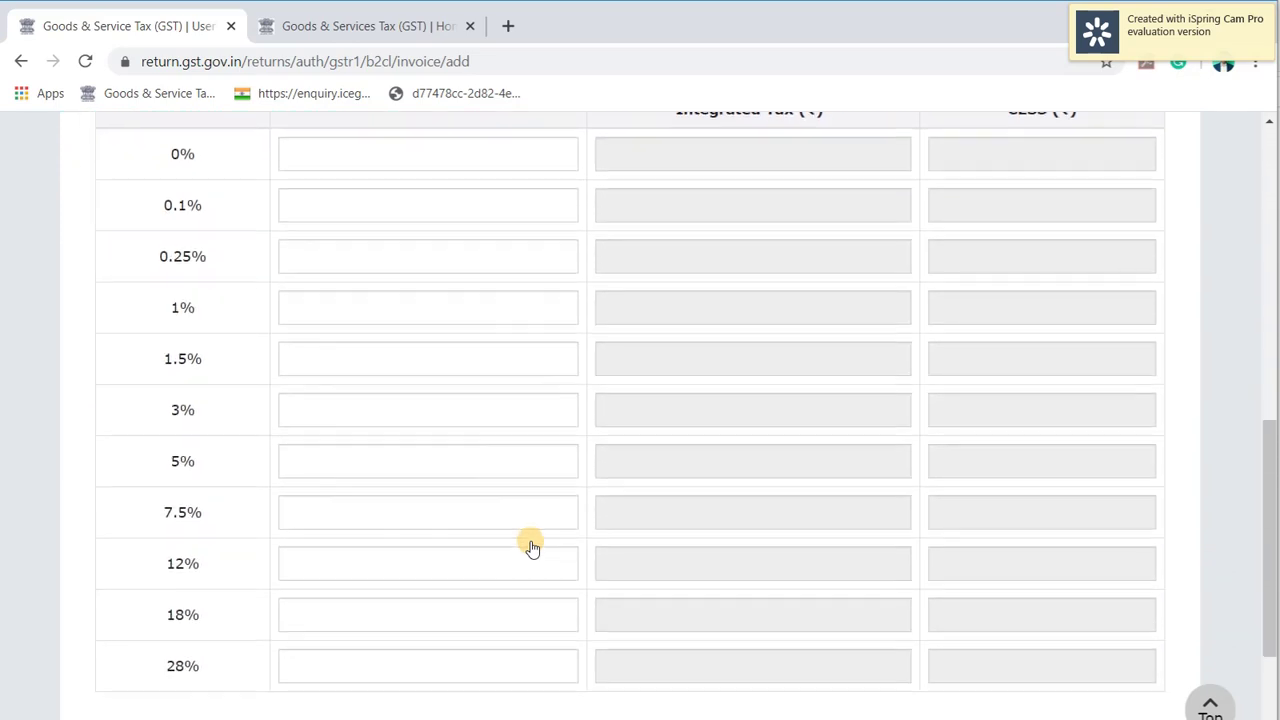
scroll(530, 545, down, 1)
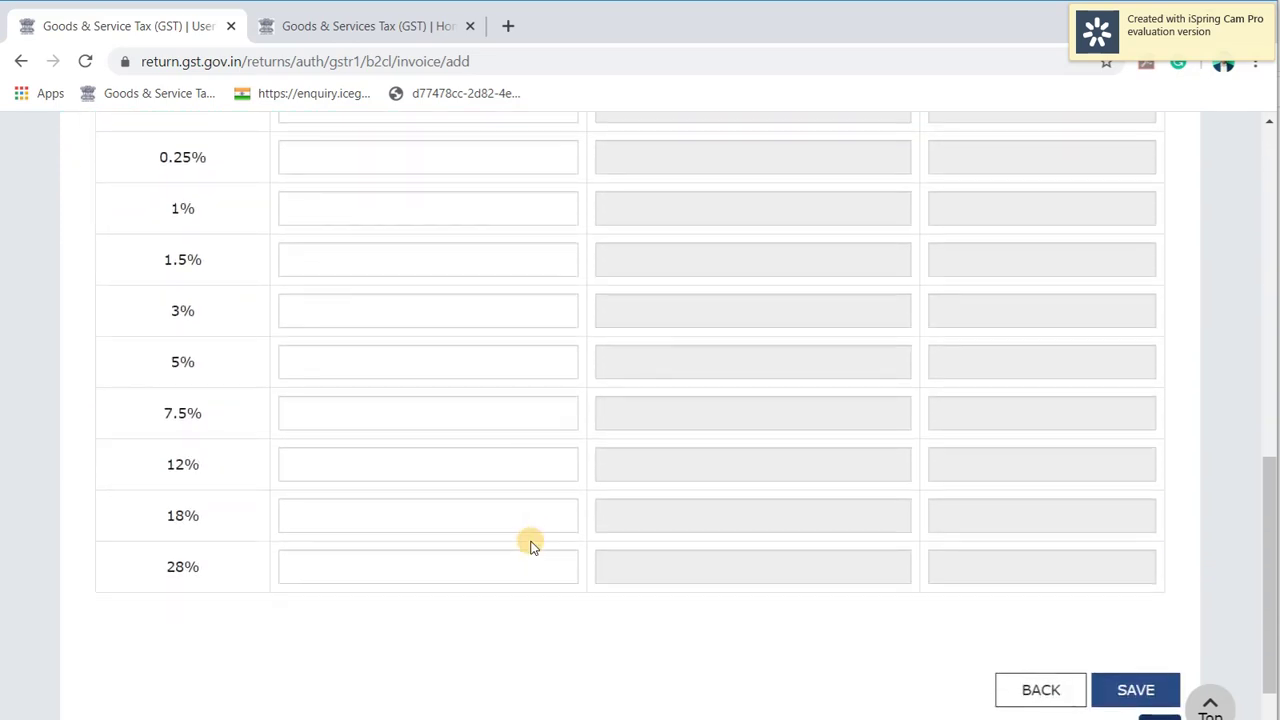
click(1031, 690)
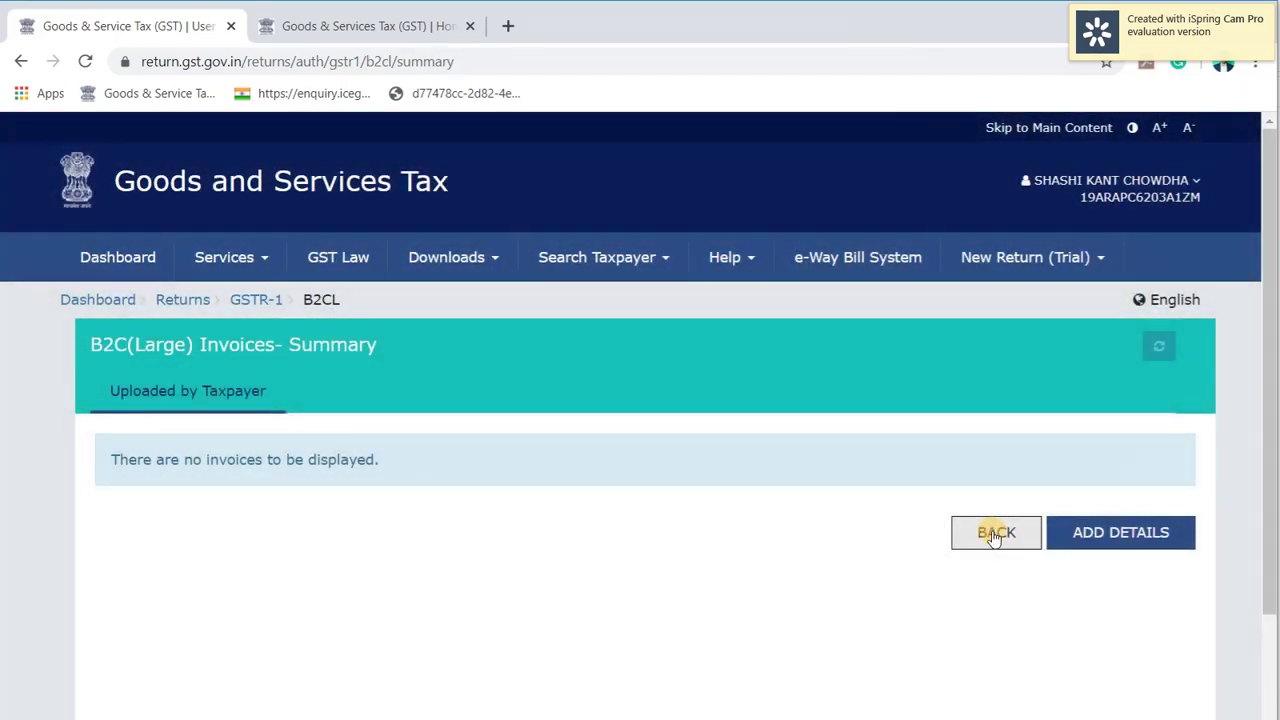
click(993, 532)
Step: Open the 9B - Credit / Debit Notes (Registered) section and start adding a new note
scroll(993, 535, down, 2)
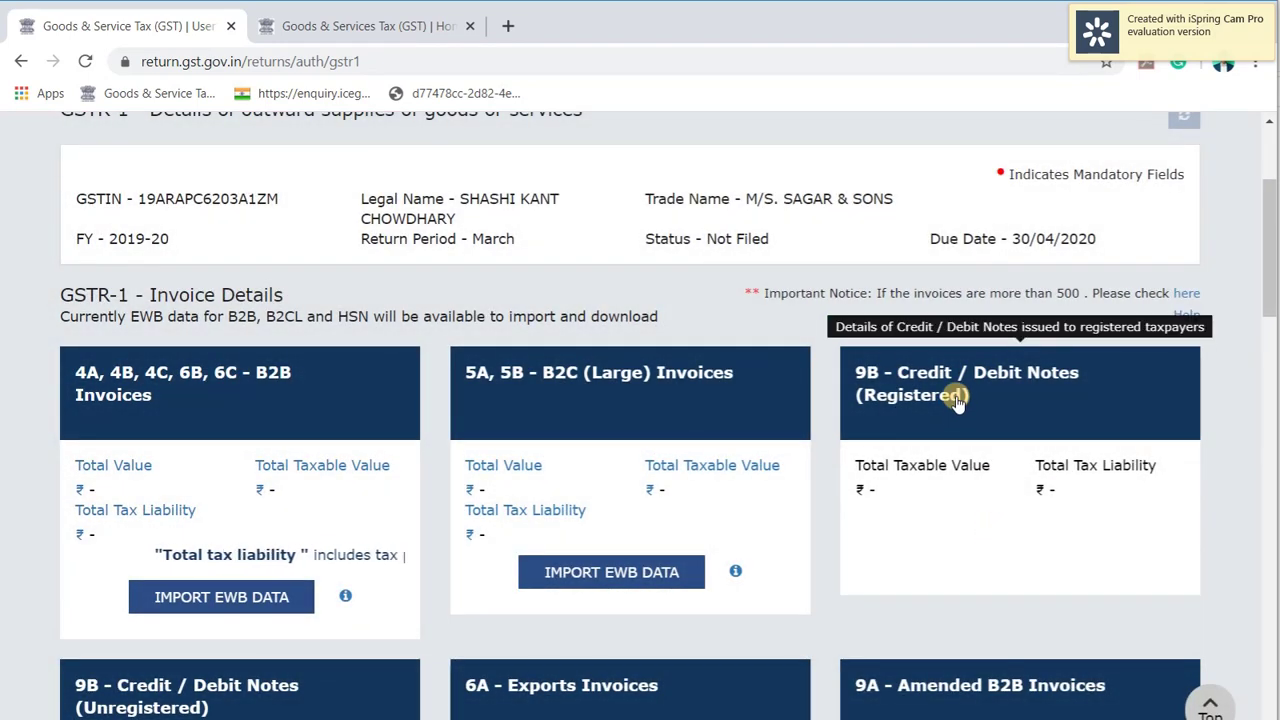
click(956, 397)
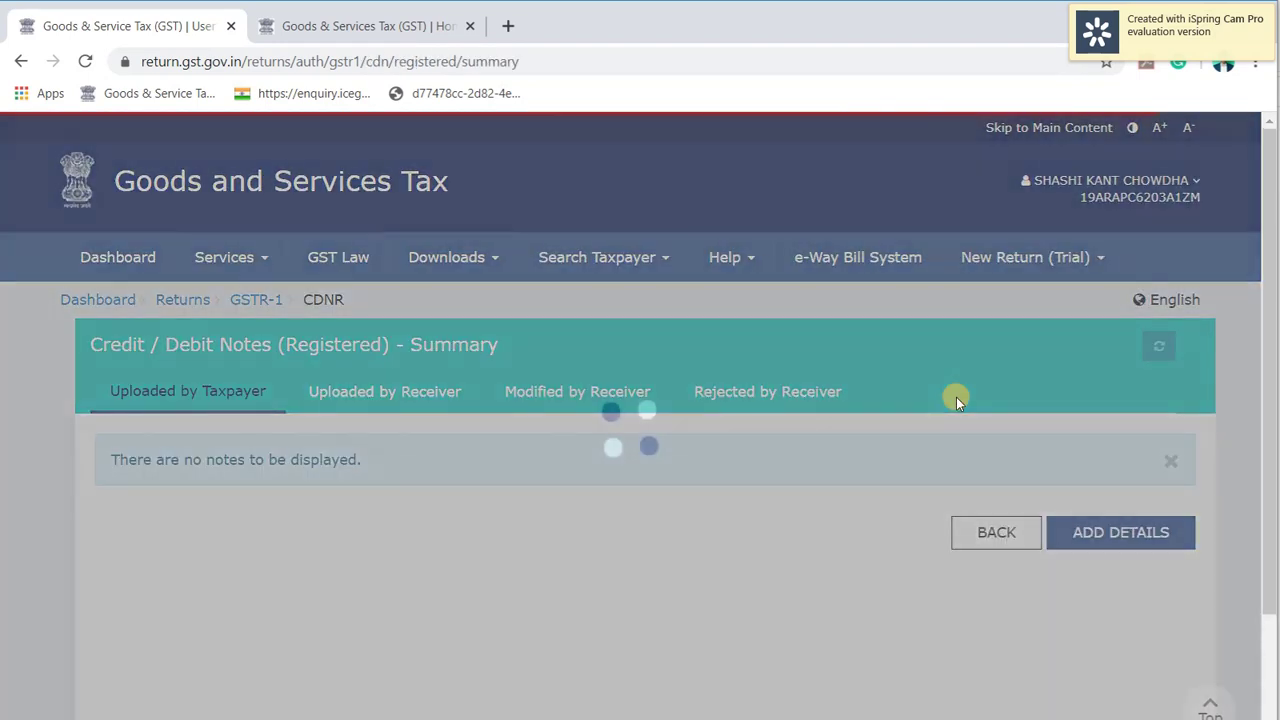
scroll(956, 397, down, 1)
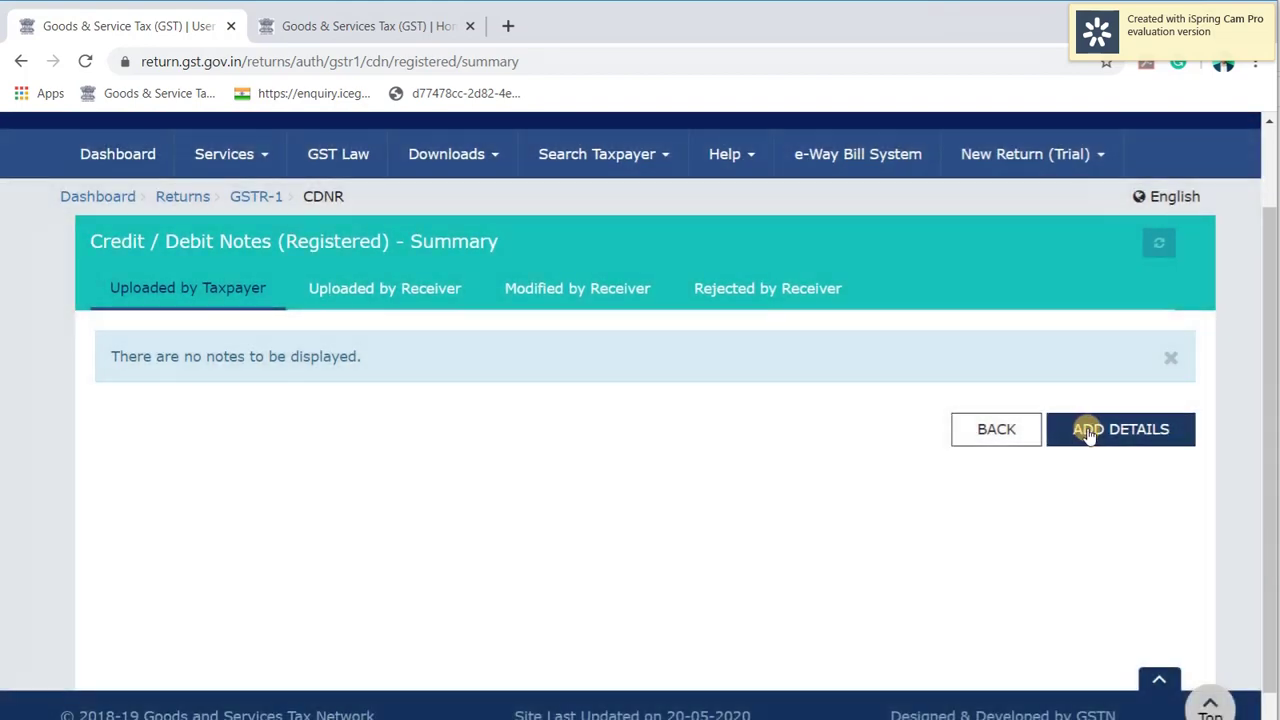
click(1089, 430)
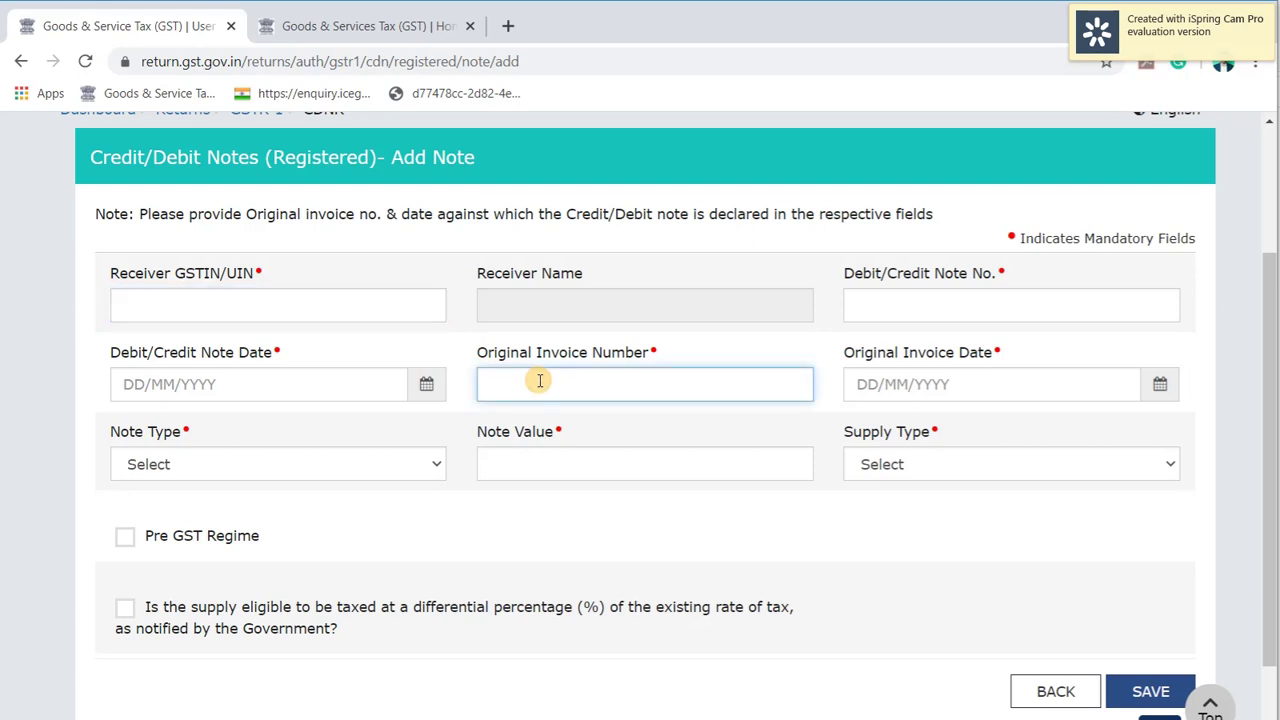
Step: Examine the blank registered credit/debit note form, including Original Invoice Date and Supply Type, and go back to the GSTR-1 overview without saving
click(941, 384)
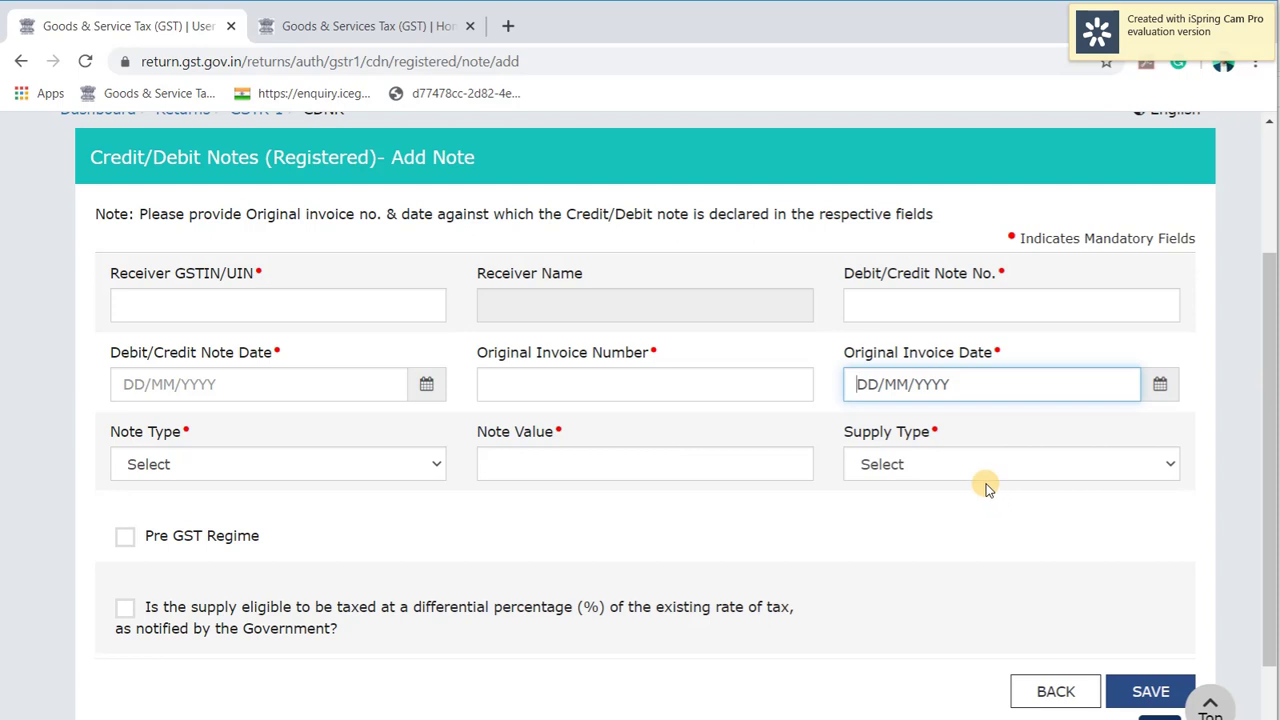
scroll(985, 488, down, 1)
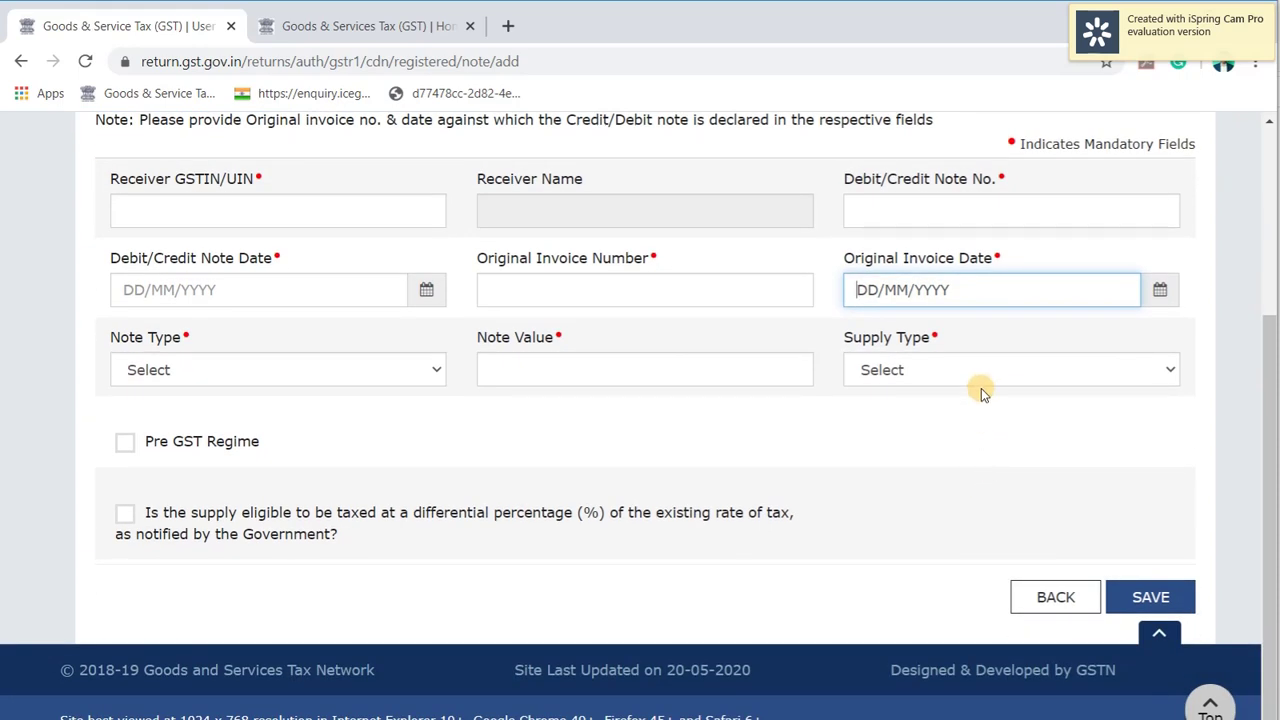
click(981, 375)
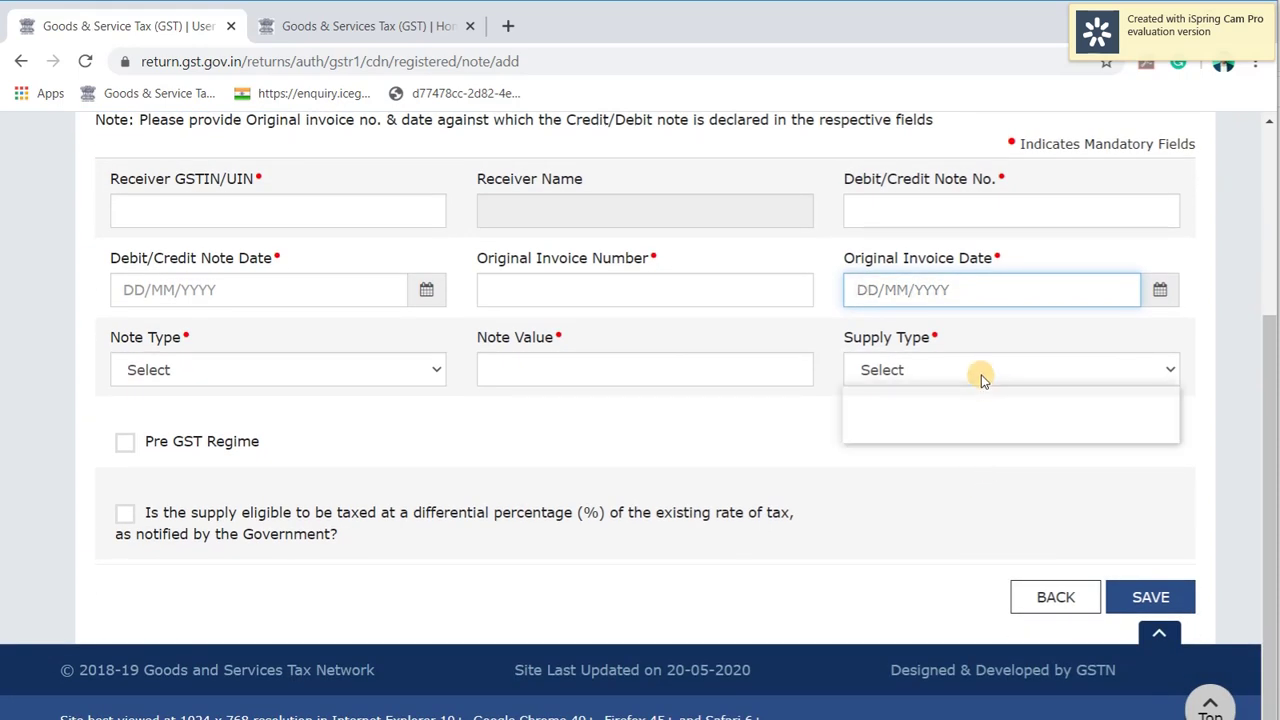
click(742, 448)
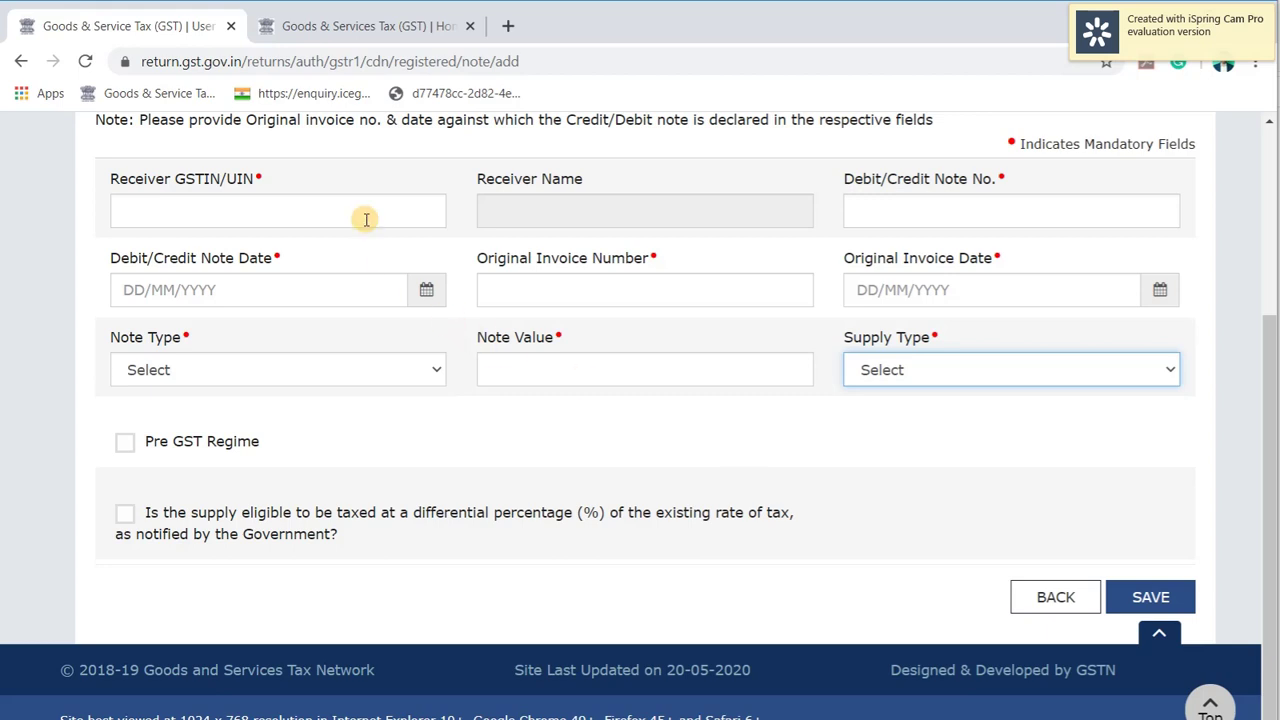
scroll(366, 214, up, 2)
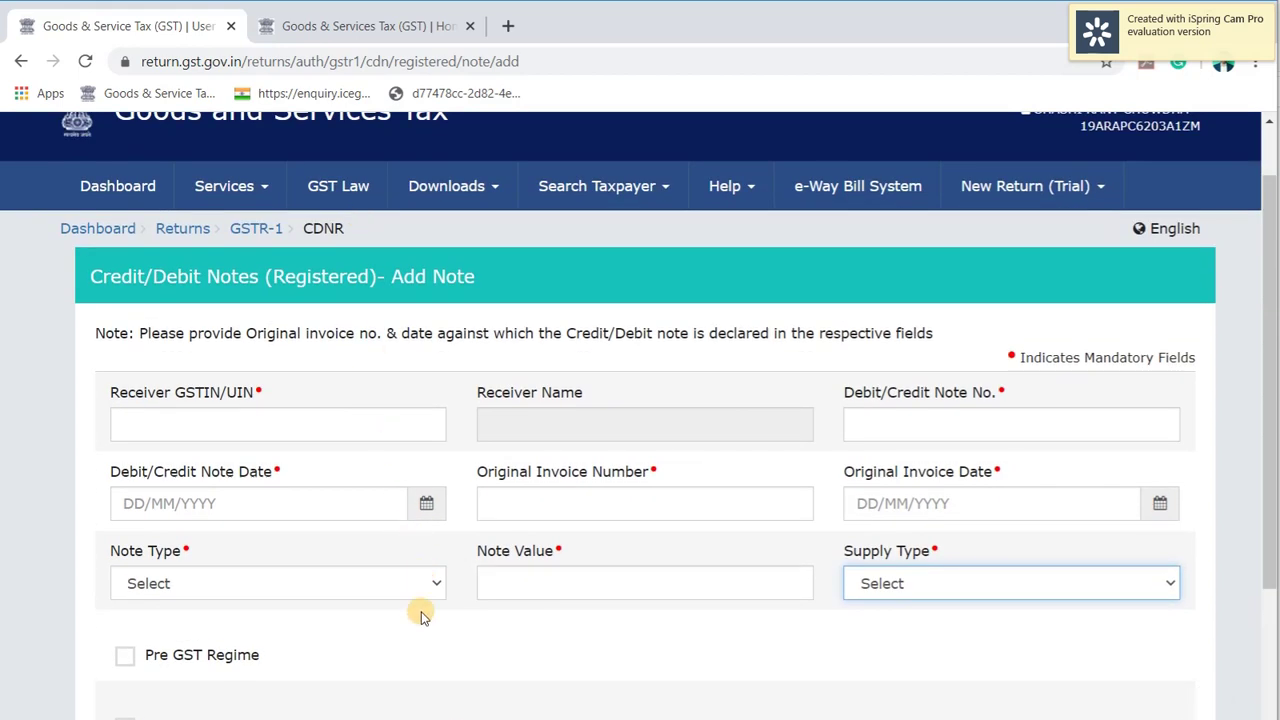
scroll(421, 613, down, 2)
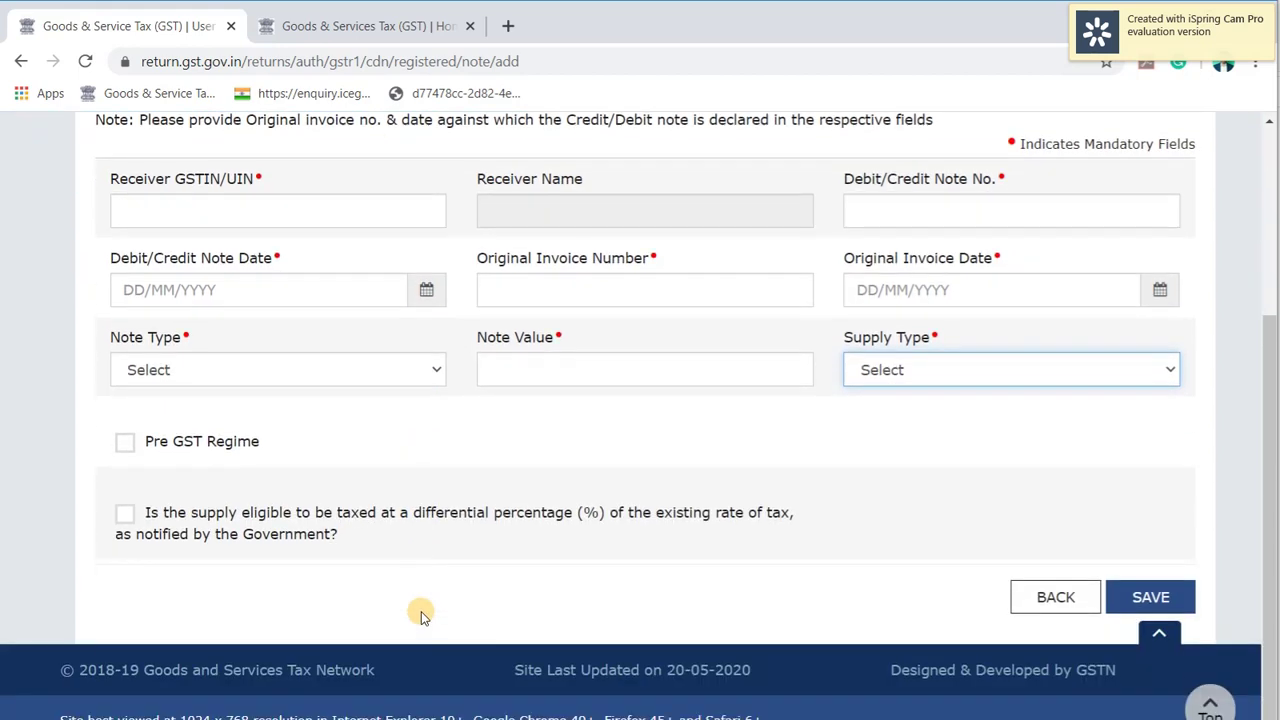
click(1055, 595)
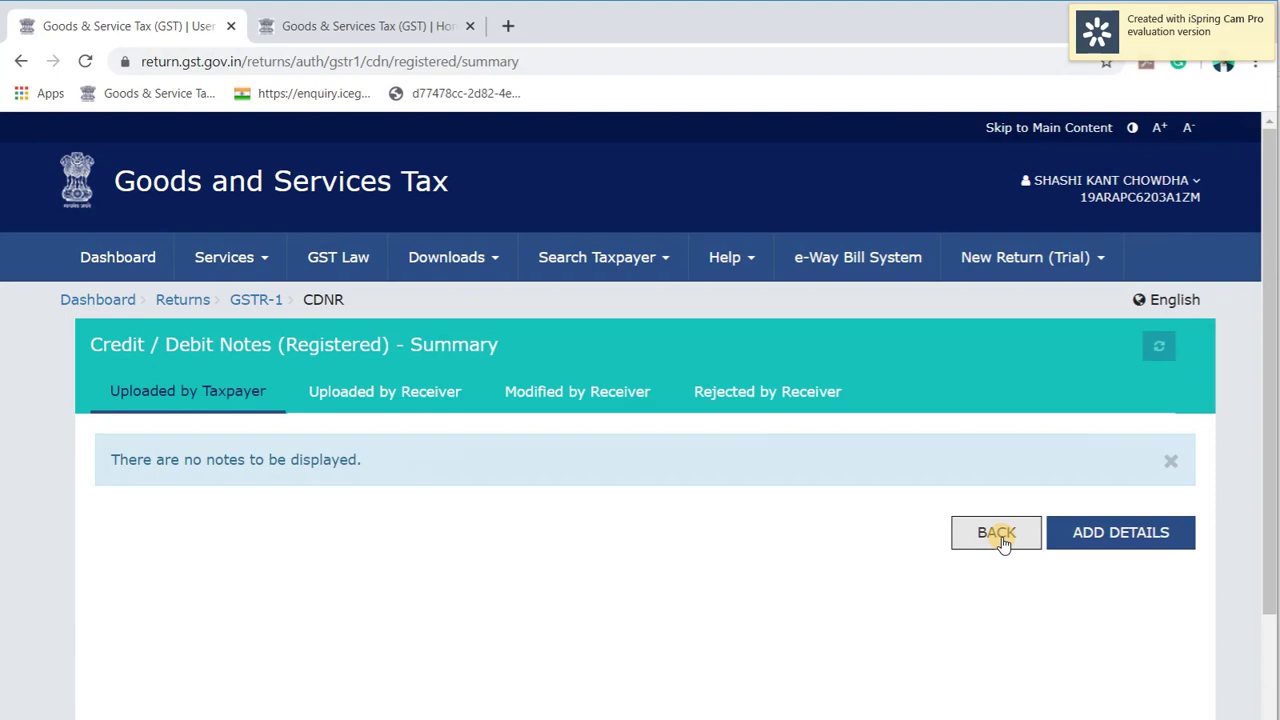
click(1000, 535)
Step: Compare the descriptions of the 9B - Credit / Debit Notes sections for registered and unregistered recipients
scroll(1002, 540, down, 3)
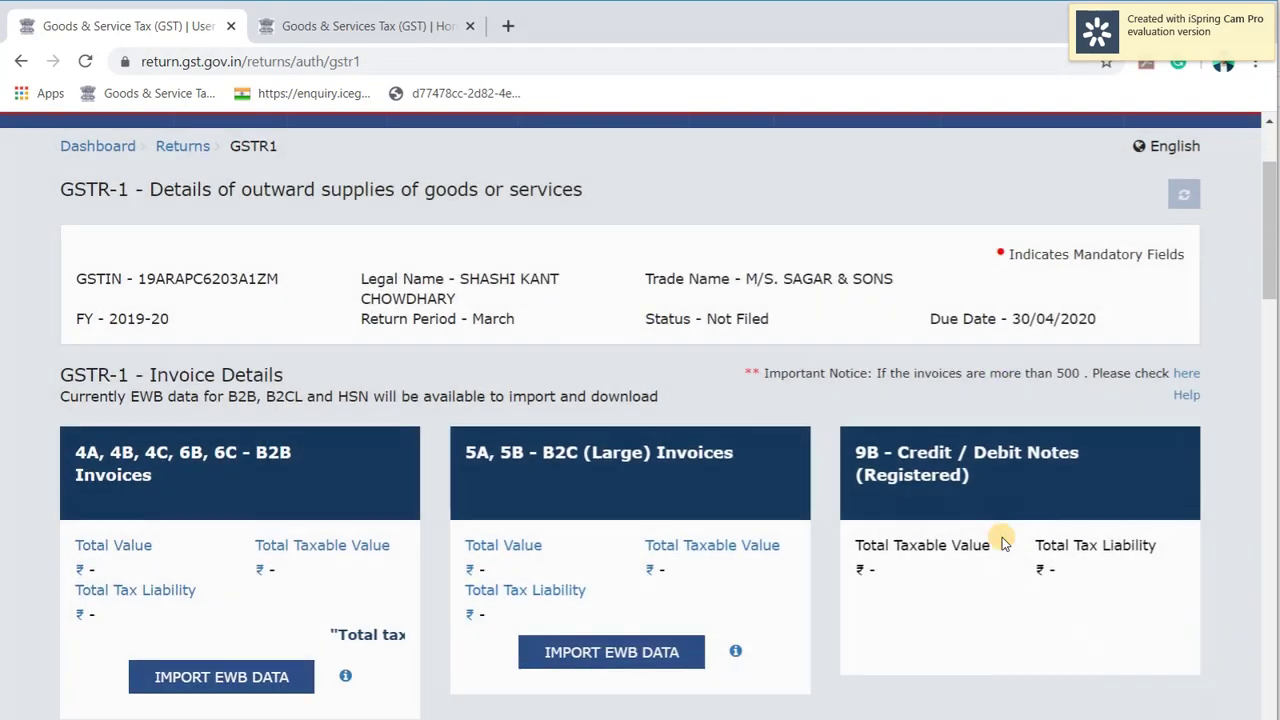
scroll(1002, 537, down, 2)
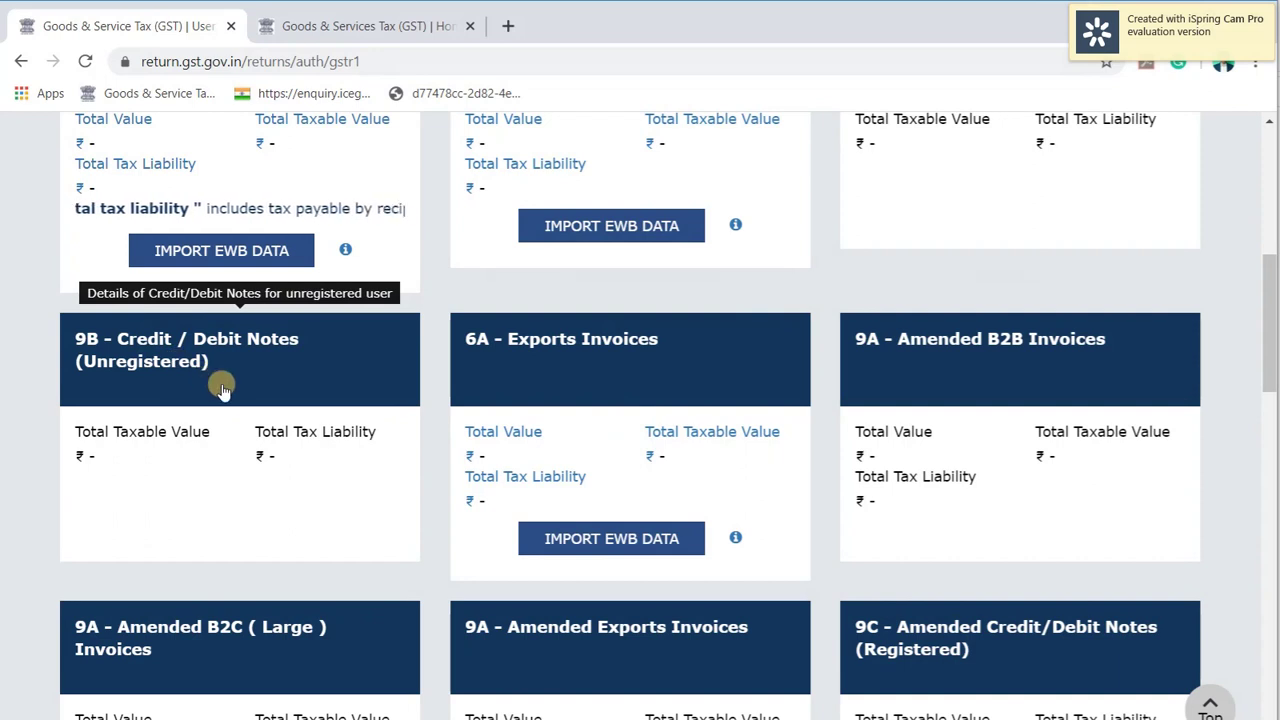
scroll(222, 388, up, 1)
scroll(222, 388, up, 1)
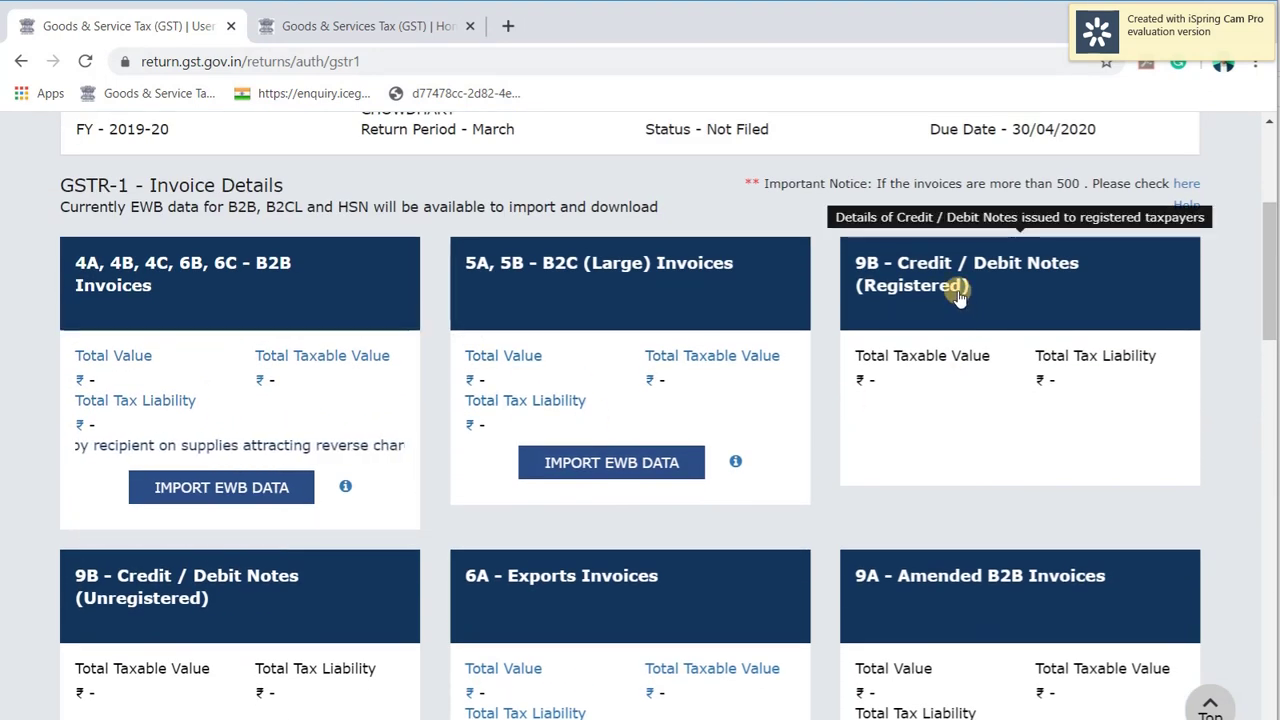
scroll(958, 297, down, 2)
scroll(958, 297, down, 1)
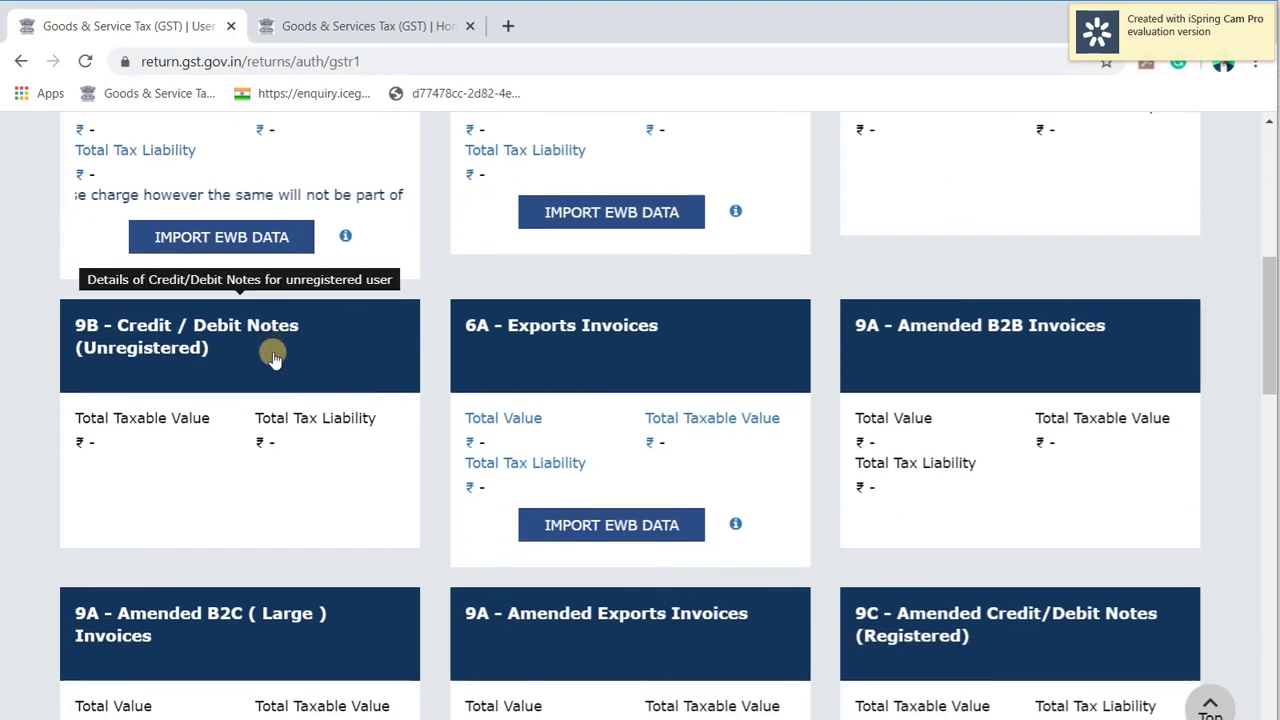
Step: Open the 6A - Exports Invoices section, accept the IGST refund guidelines, and start adding an export invoice
click(632, 341)
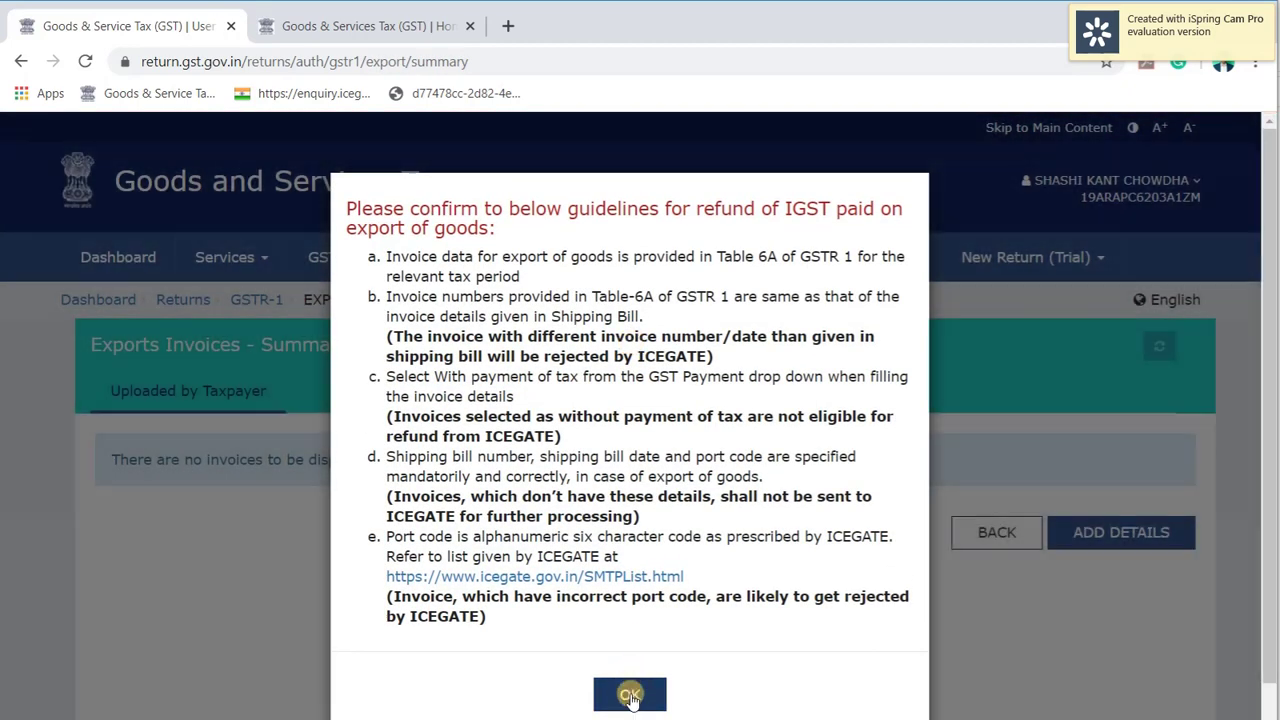
click(630, 695)
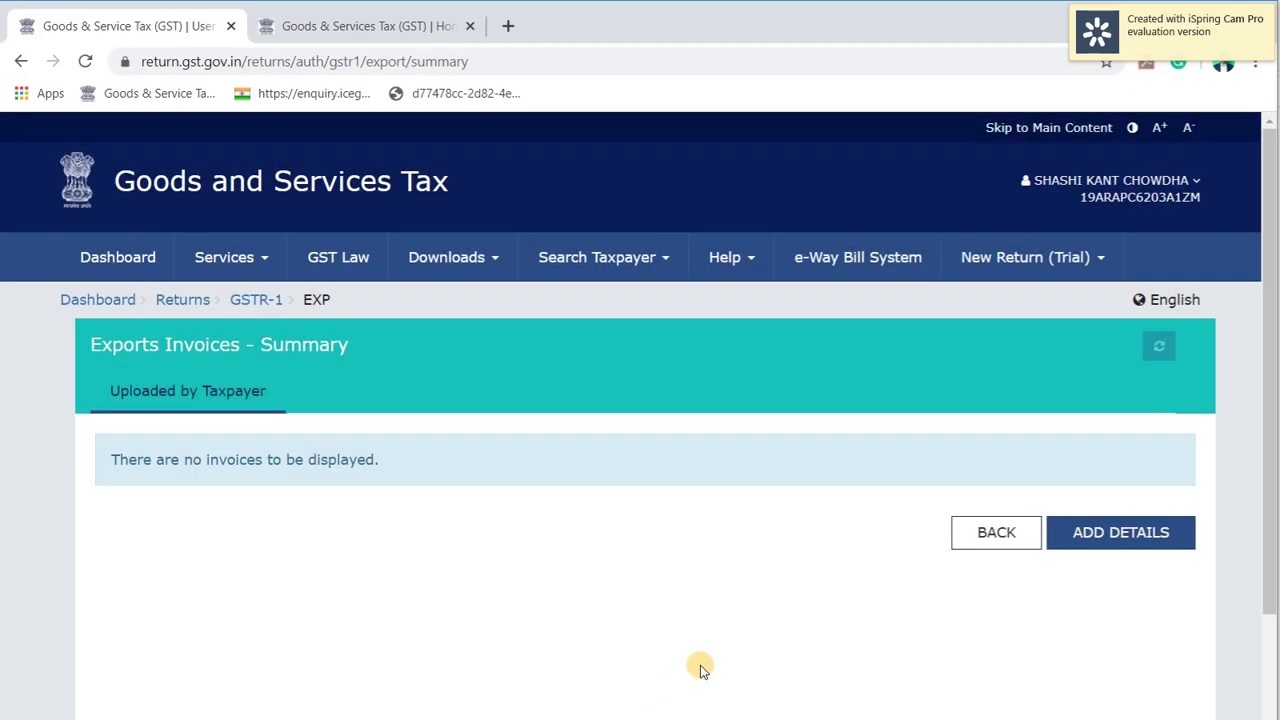
click(1105, 531)
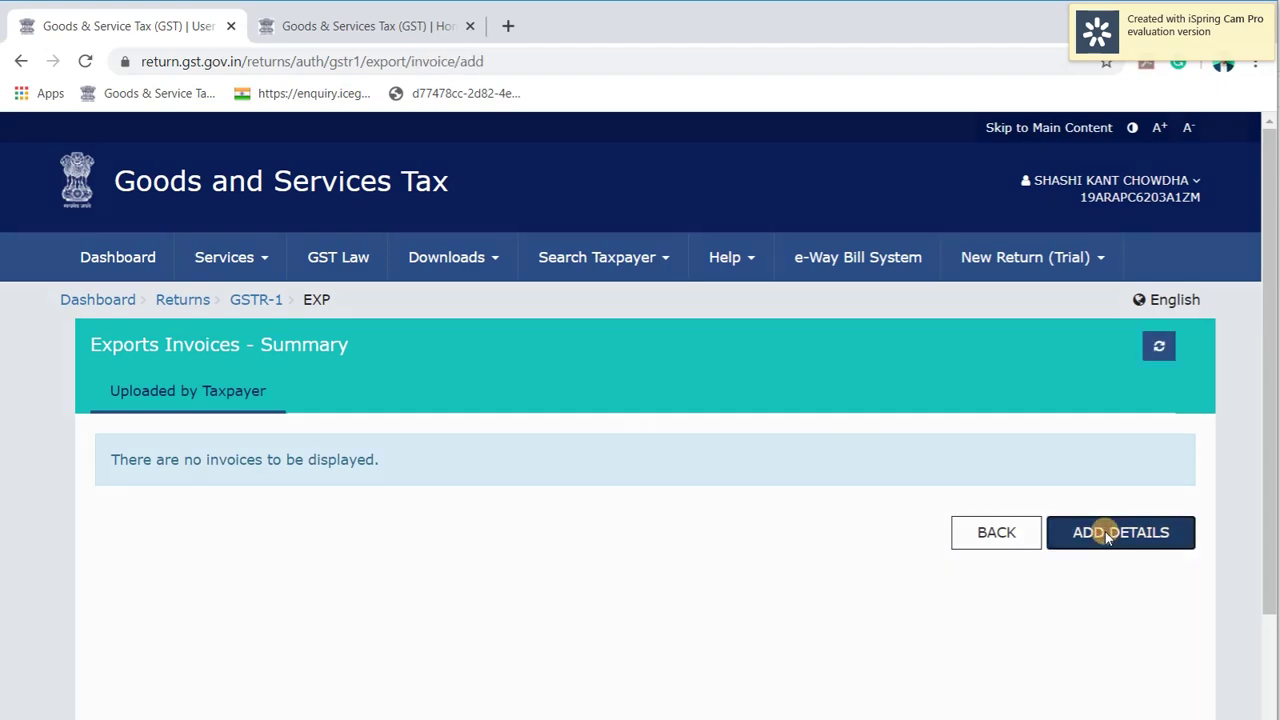
Step: Examine the blank export invoice form, including Port Code, Shipping Bill No. and the tax rate rows, and return to the GSTR-1 overview without saving
scroll(1105, 531, down, 2)
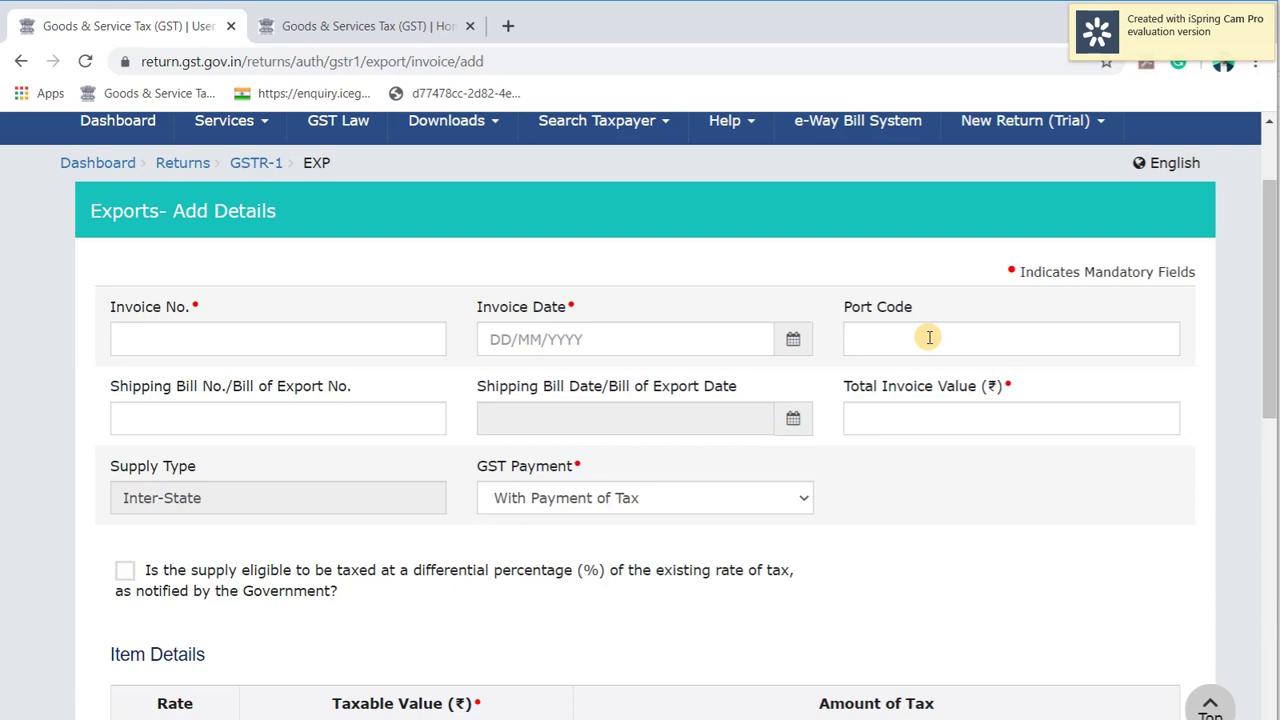
click(392, 415)
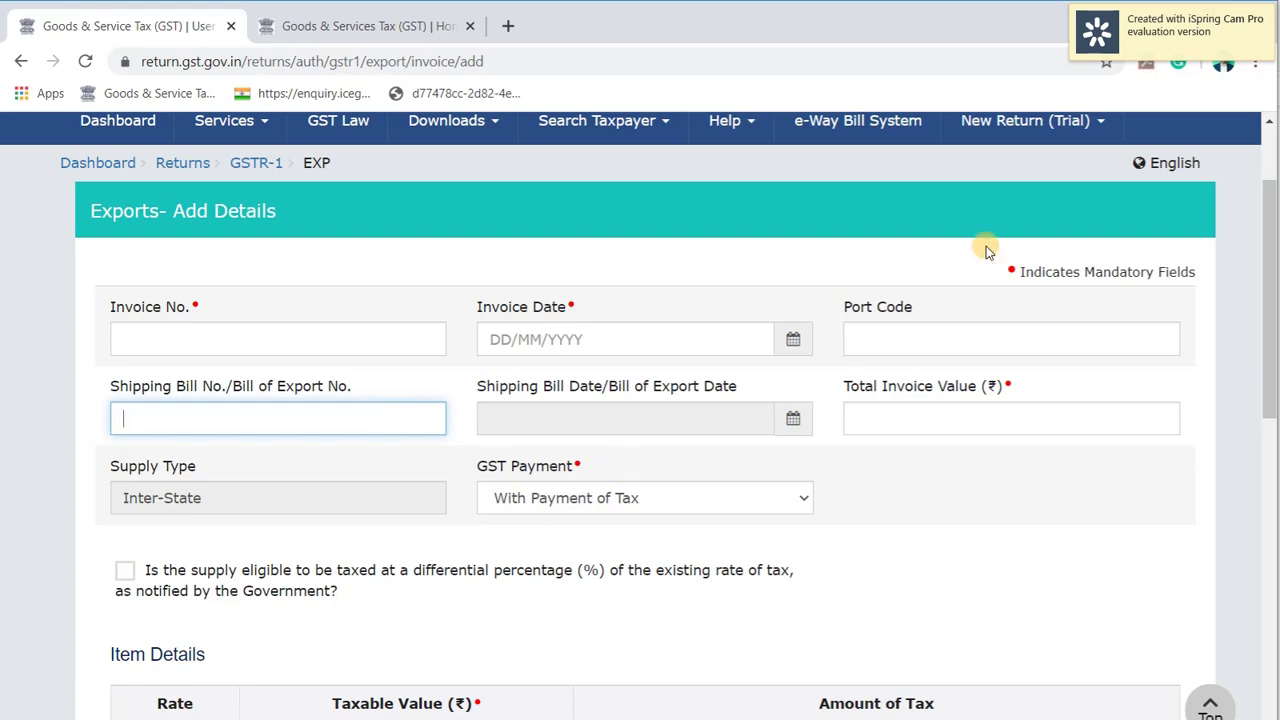
click(913, 338)
scroll(913, 338, down, 5)
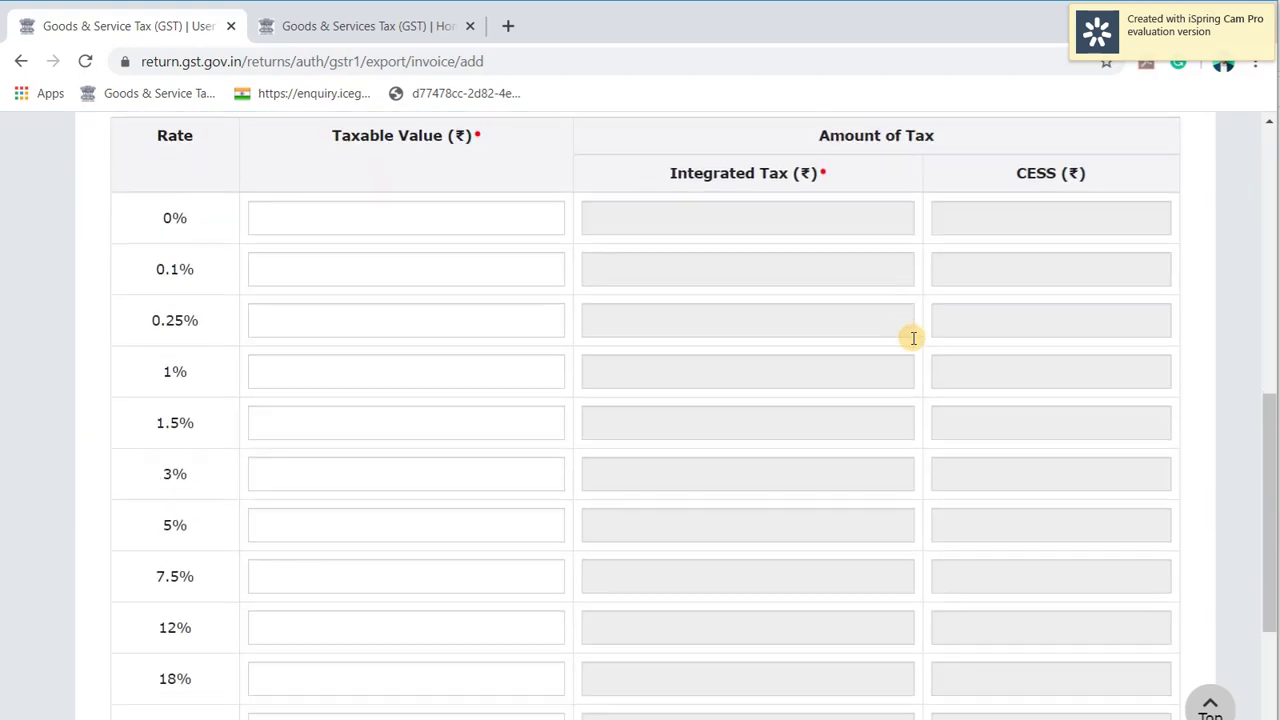
scroll(913, 338, down, 3)
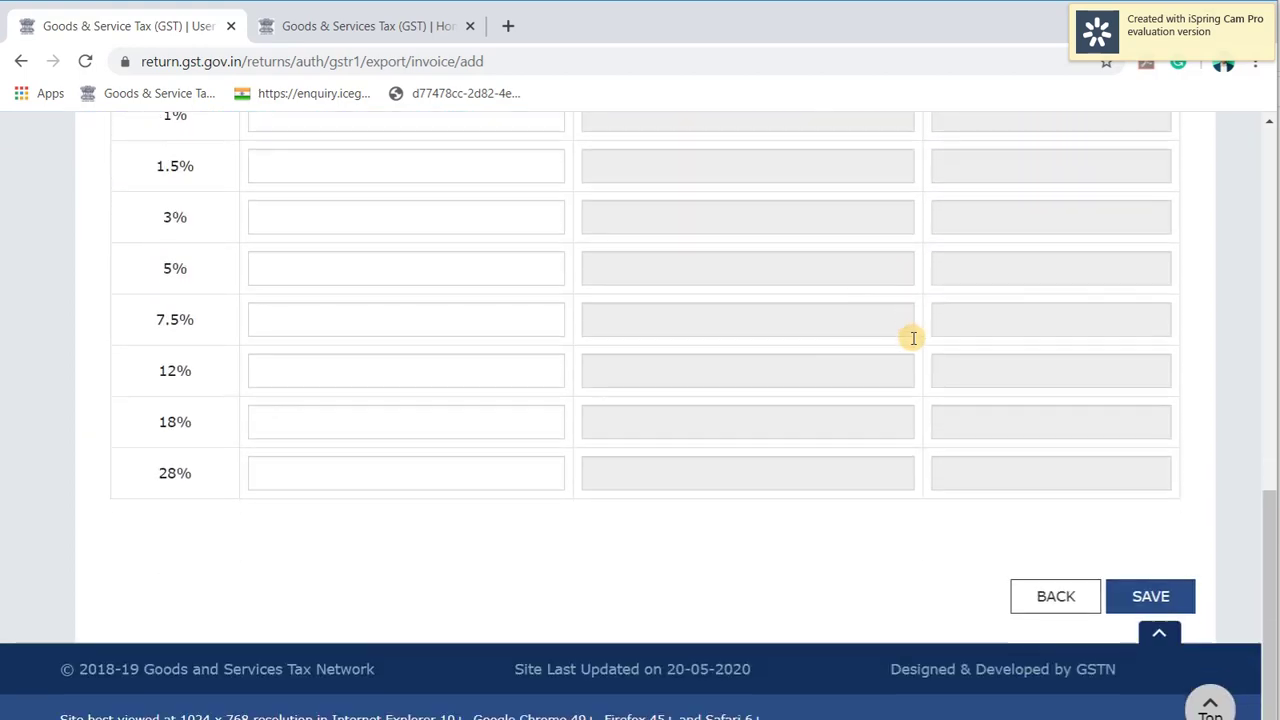
click(1057, 595)
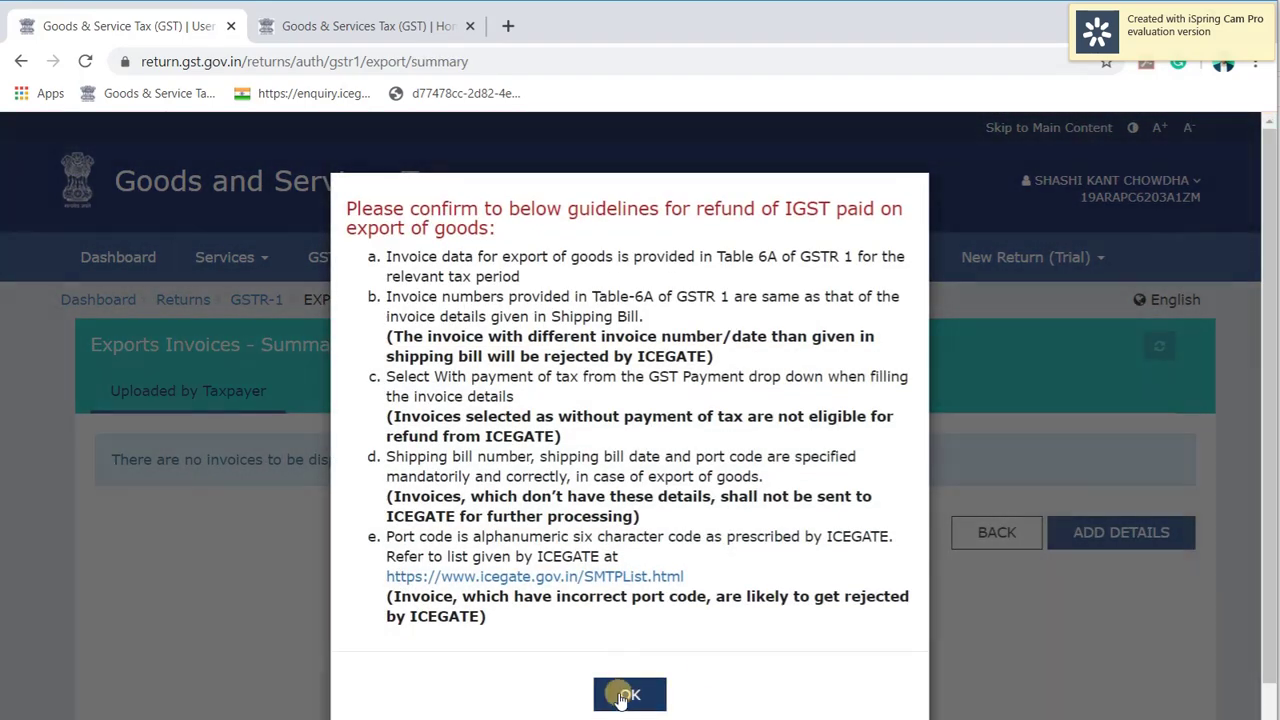
click(629, 694)
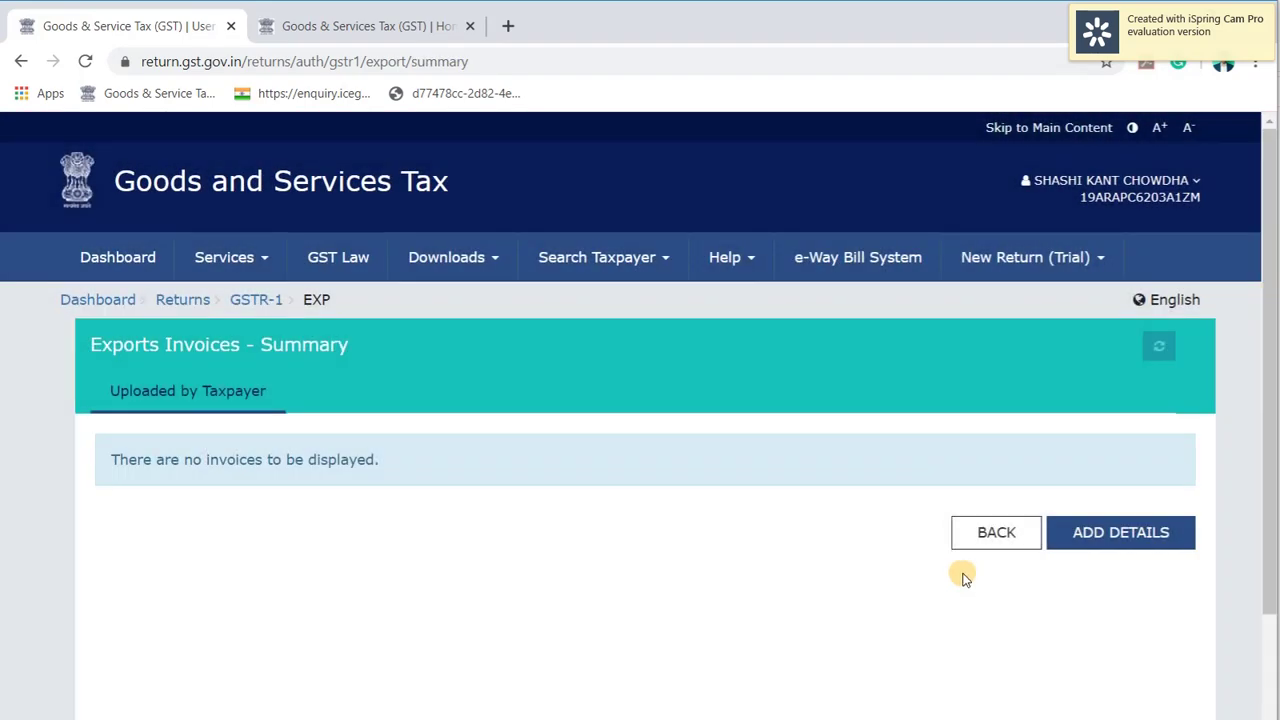
click(970, 541)
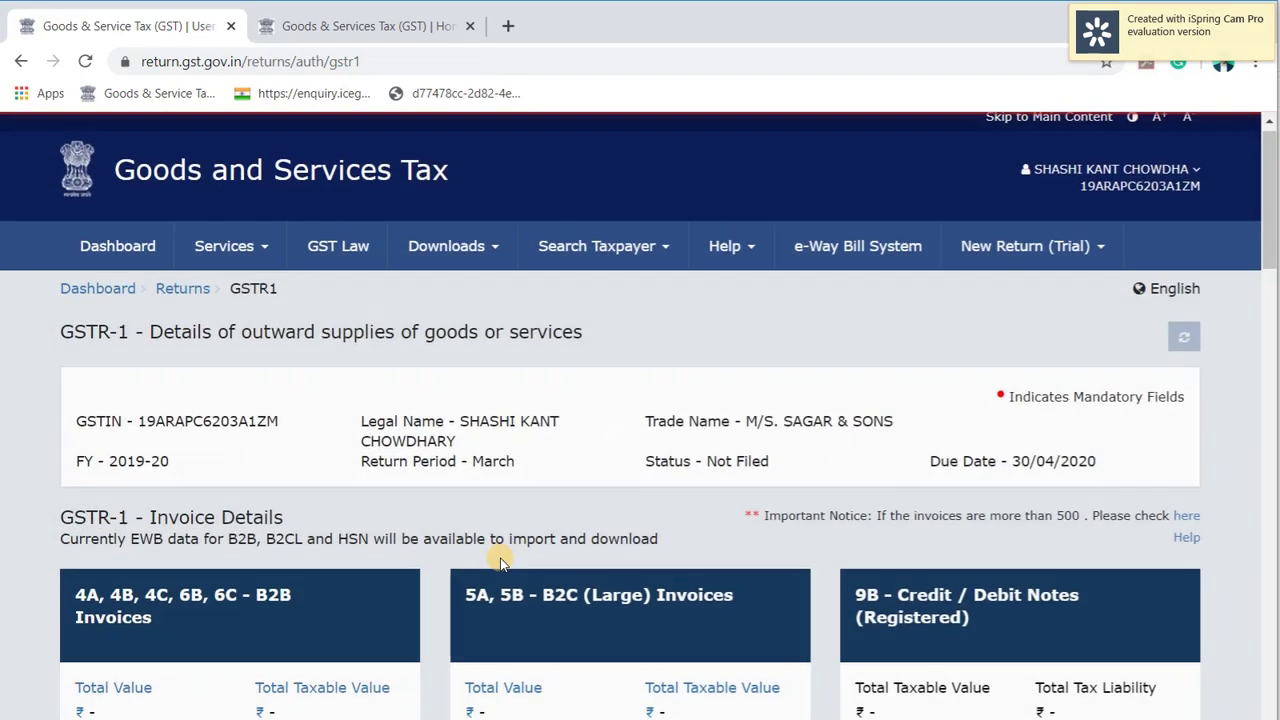
Step: Open the 9A - Amended B2B Invoices section from the GSTR-1 invoice details
scroll(500, 560, down, 2)
scroll(500, 560, down, 4)
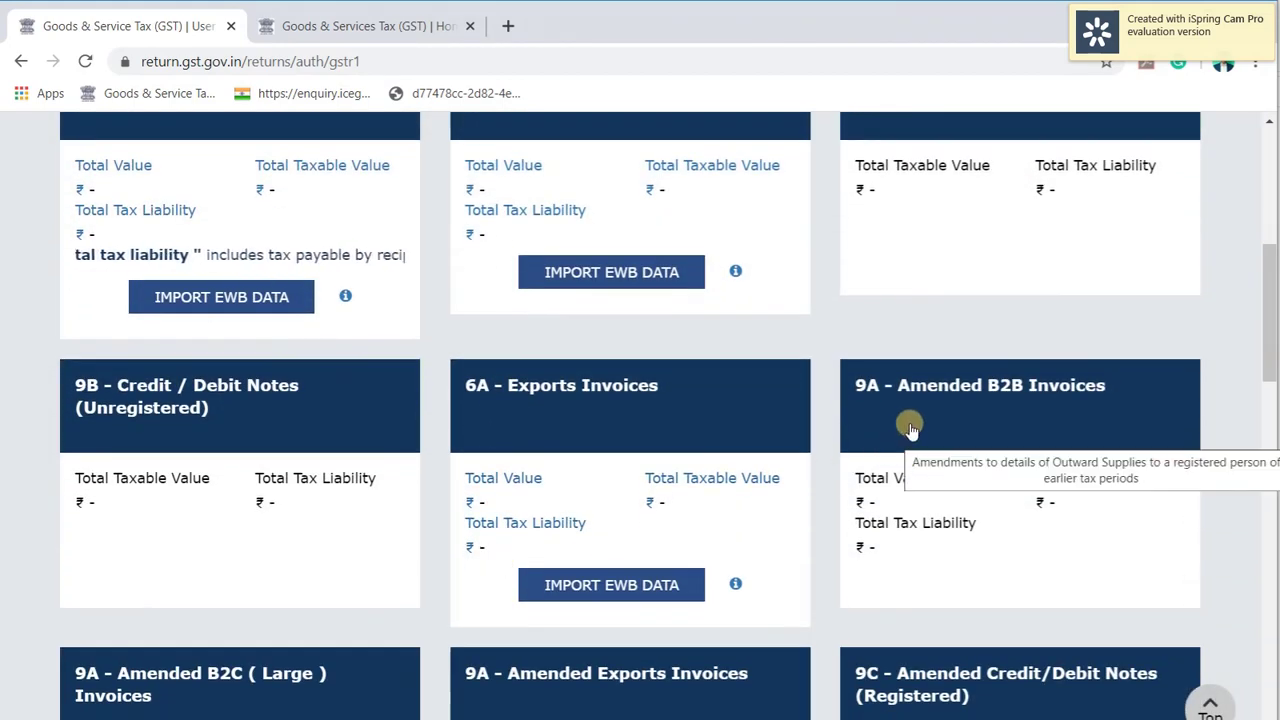
scroll(910, 428, down, 1)
scroll(910, 428, down, 1)
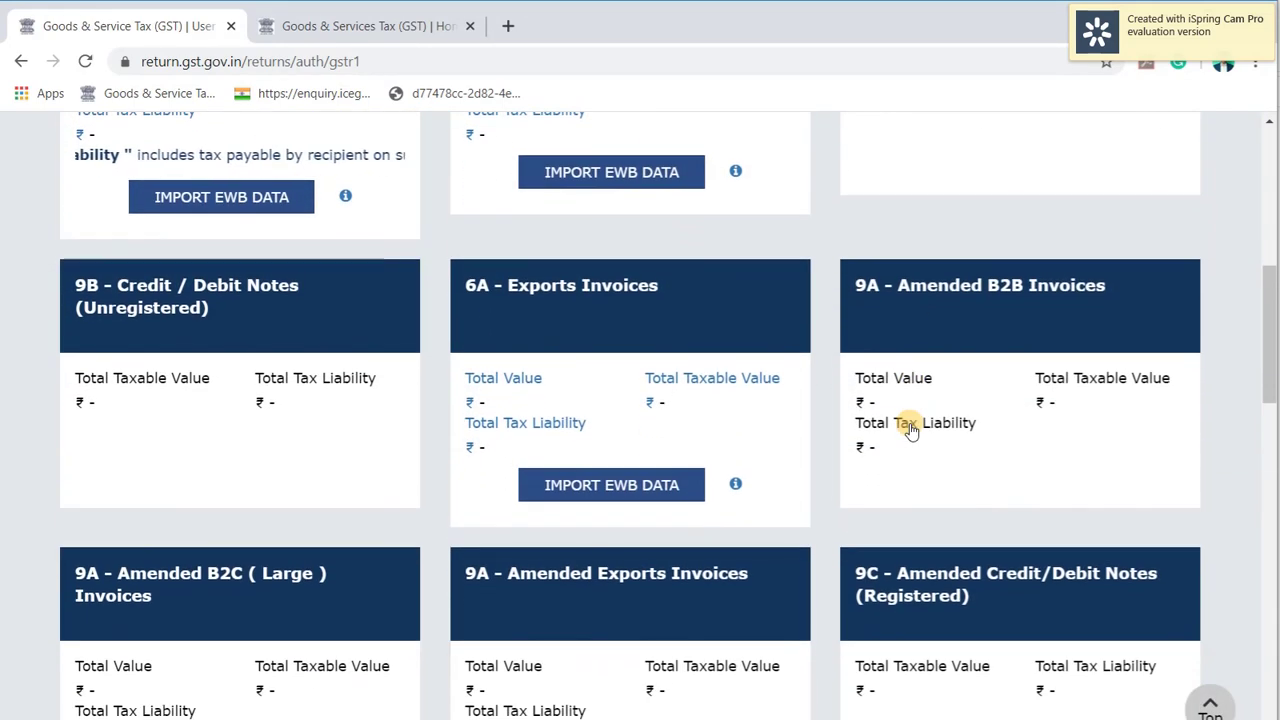
click(922, 296)
scroll(922, 298, down, 2)
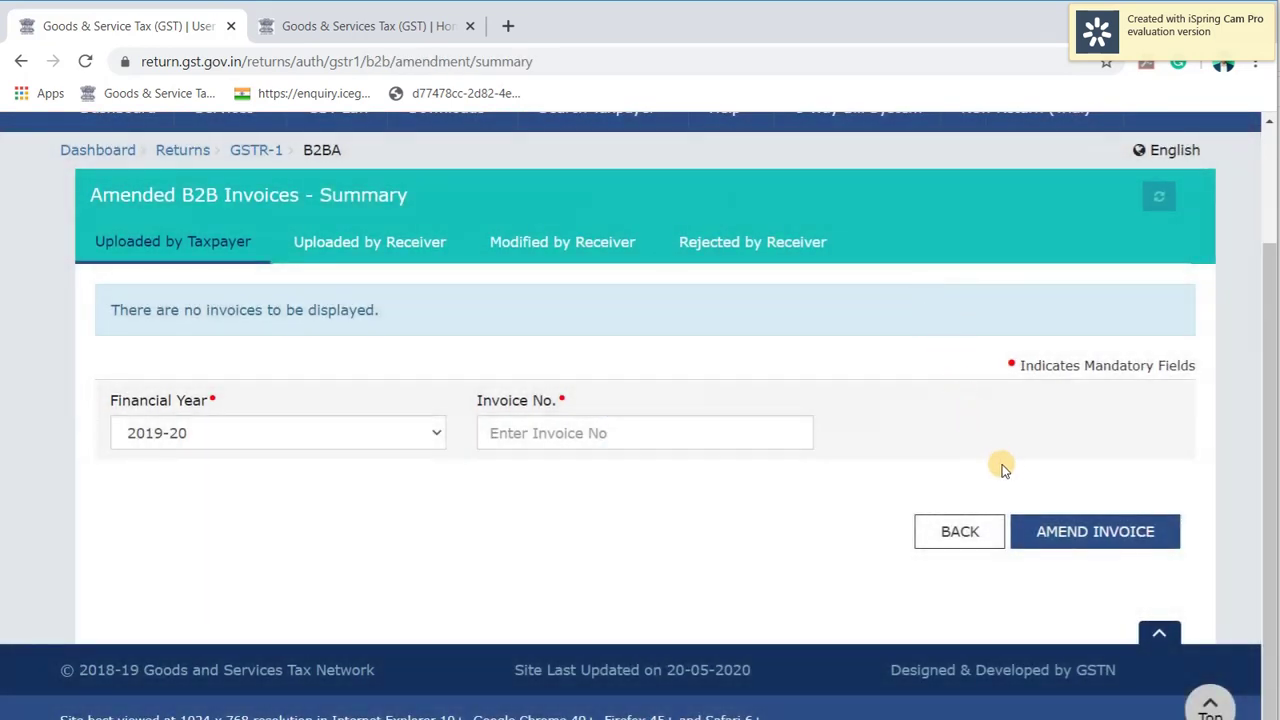
Step: Try to amend a 2019-20 B2B invoice with the invoice number left blank, and go back to the GSTR-1 overview
click(1055, 530)
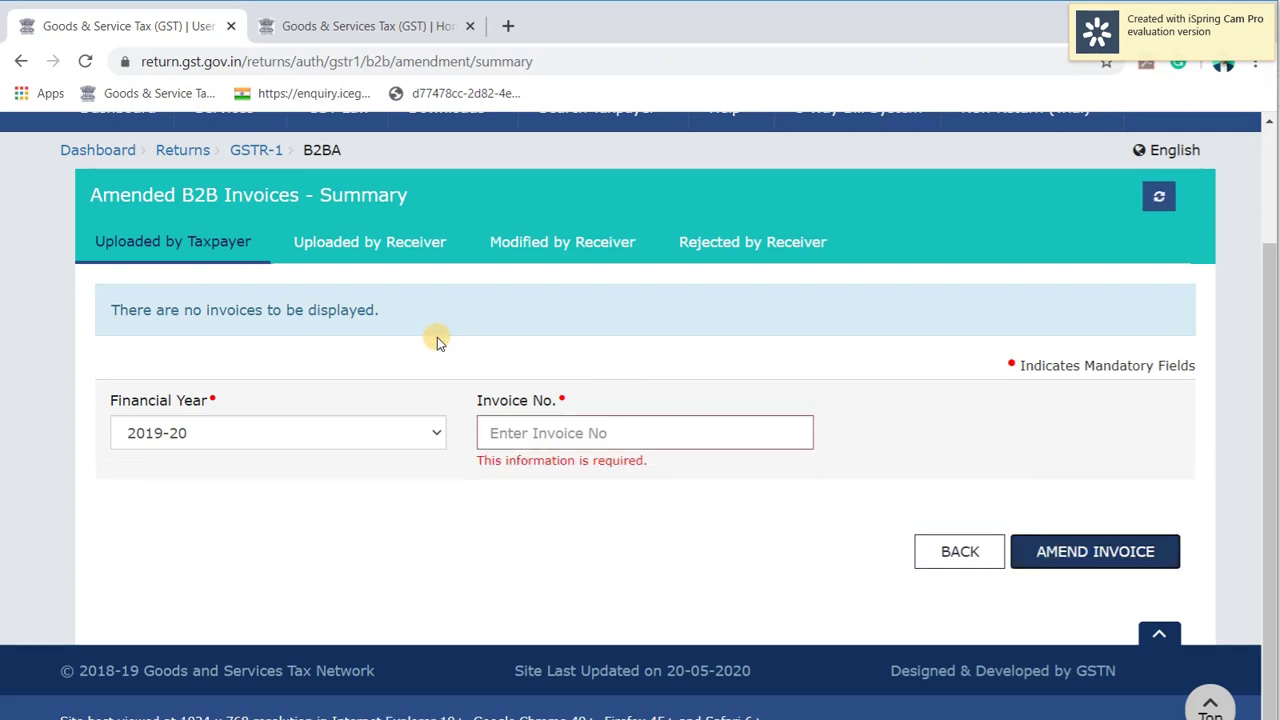
click(537, 437)
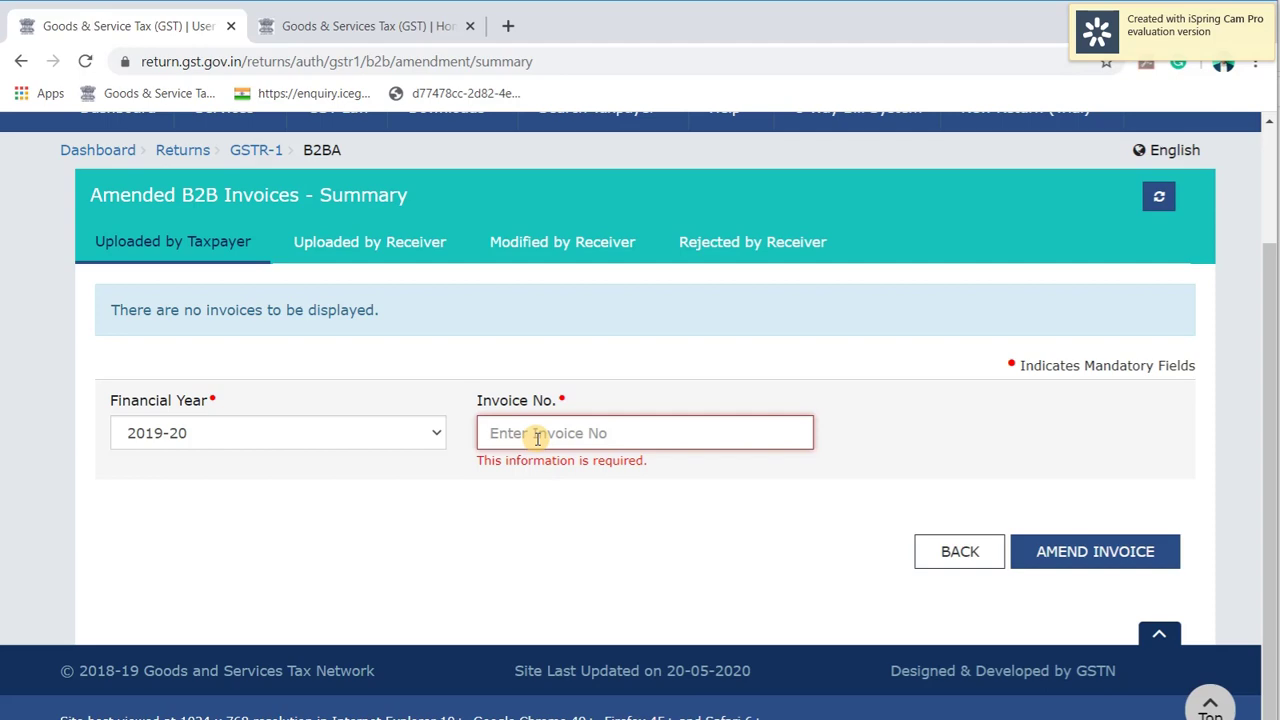
click(958, 552)
Step: Read the descriptions of the amended B2C (Large), exports and registered and unregistered credit/debit note sections
scroll(956, 550, down, 6)
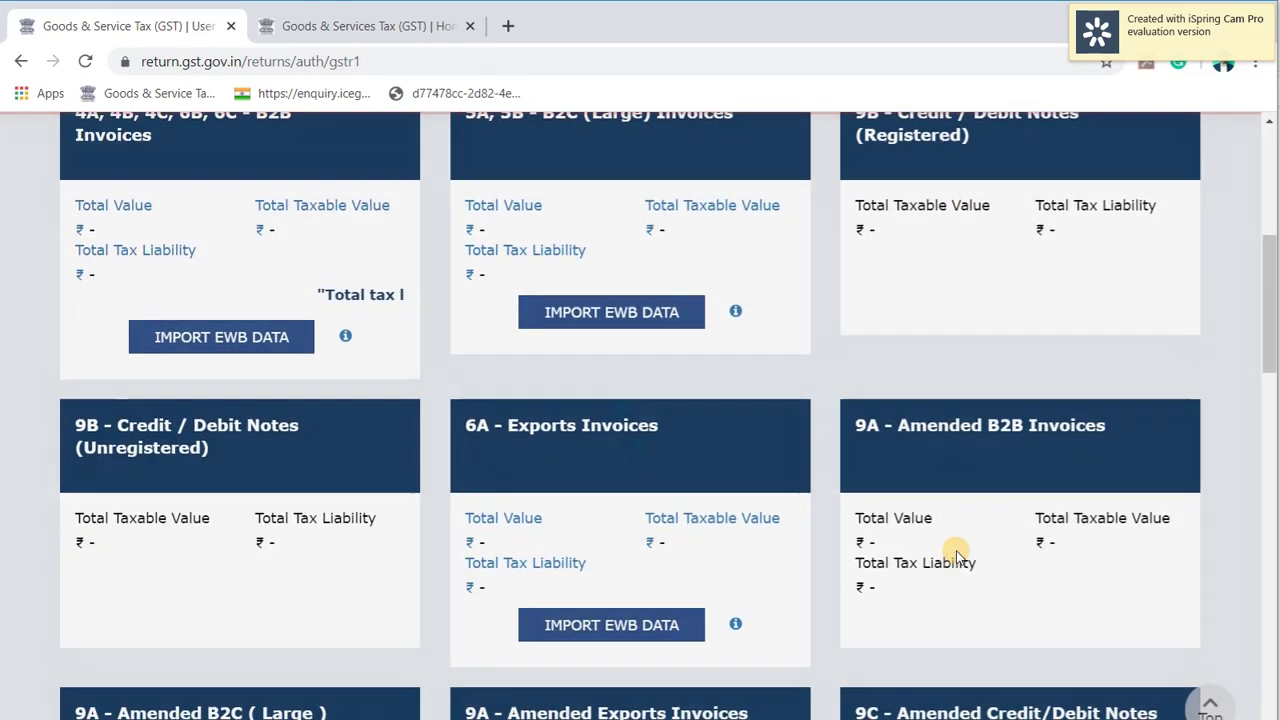
scroll(956, 550, down, 2)
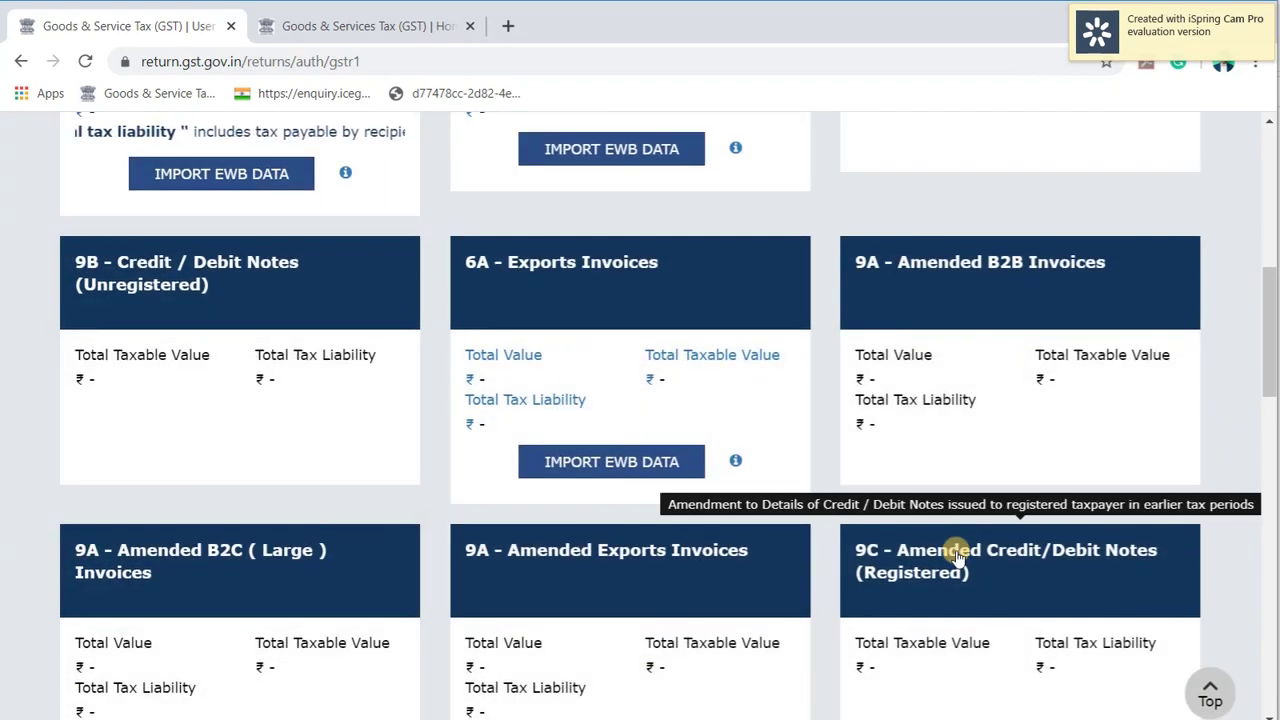
scroll(958, 556, down, 2)
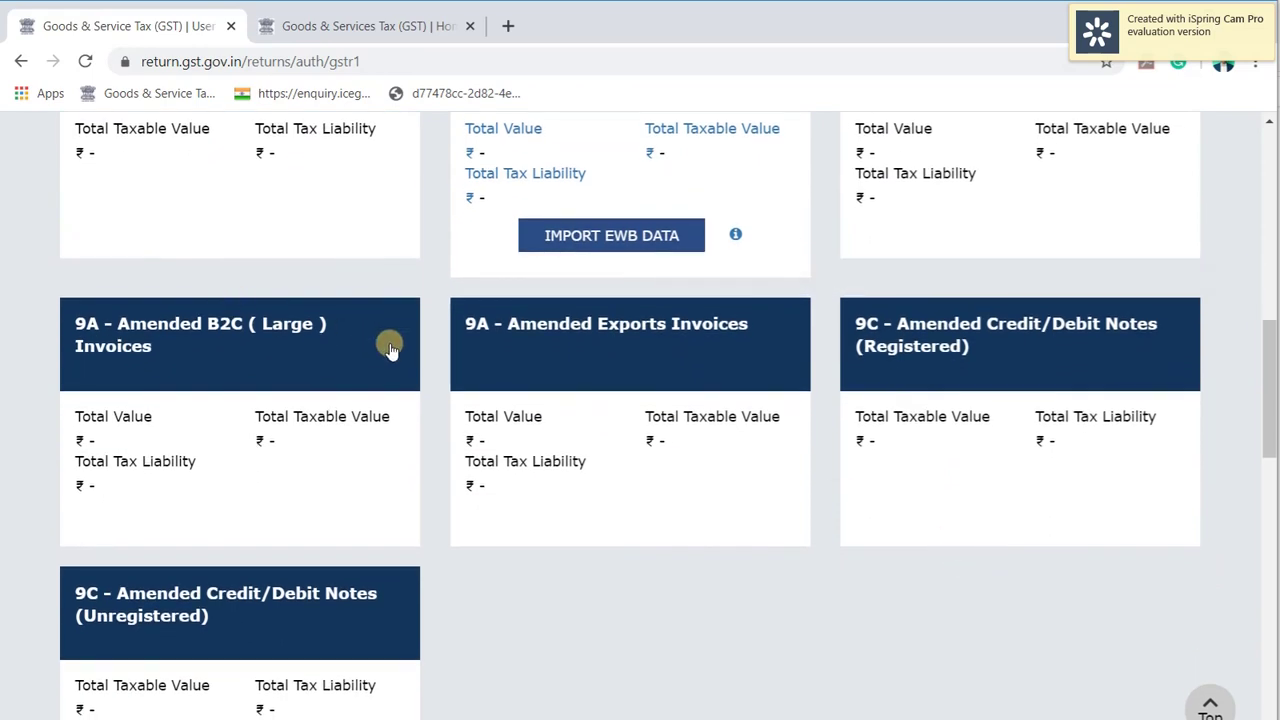
scroll(391, 346, up, 2)
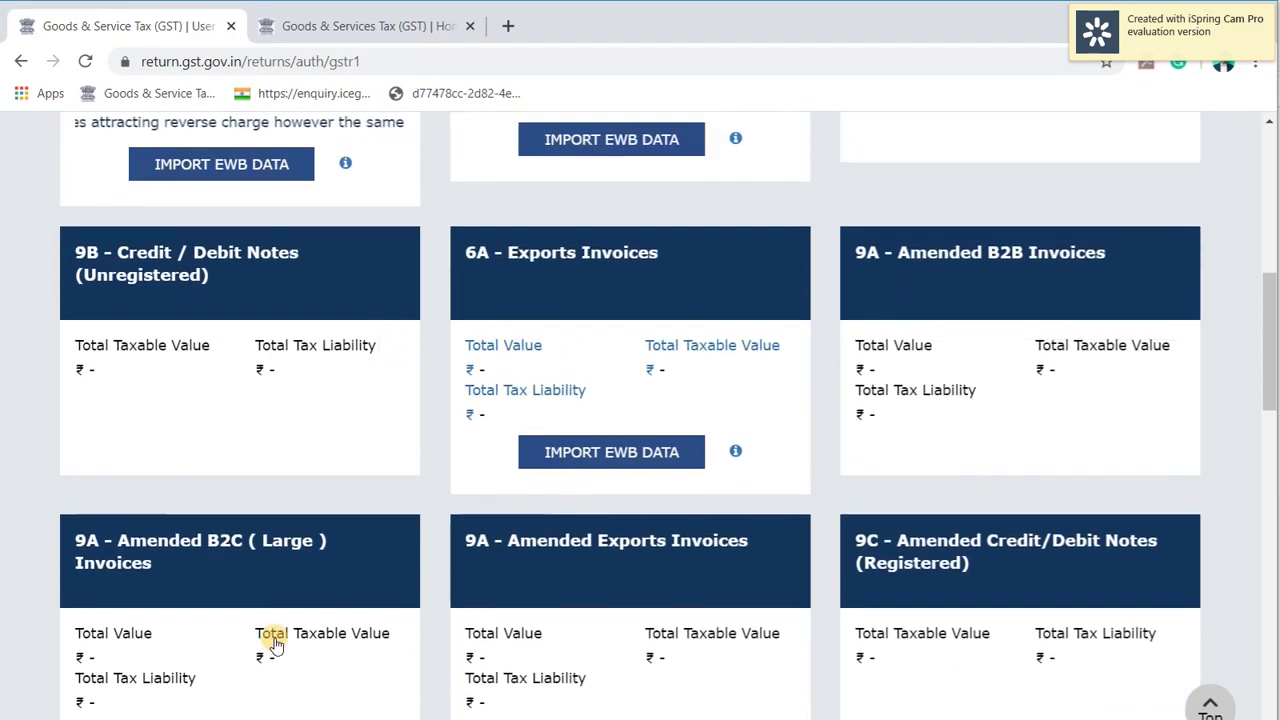
mouse_move(232, 605)
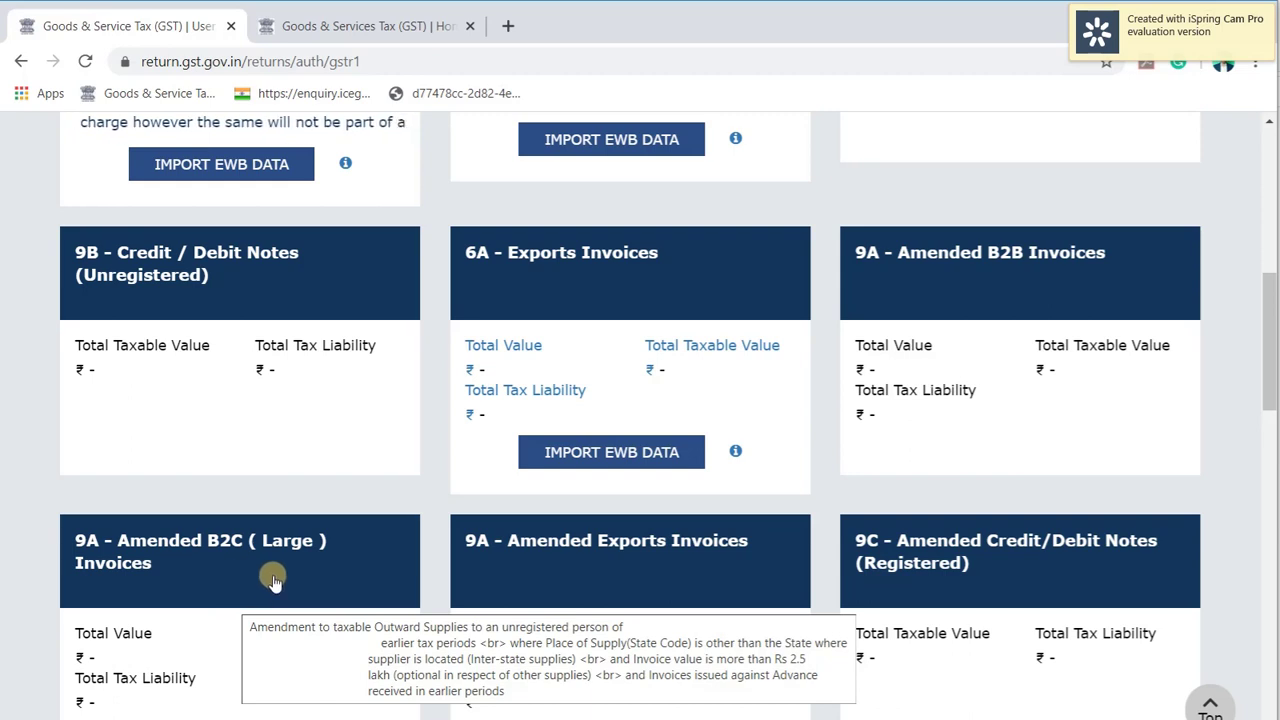
mouse_move(507, 562)
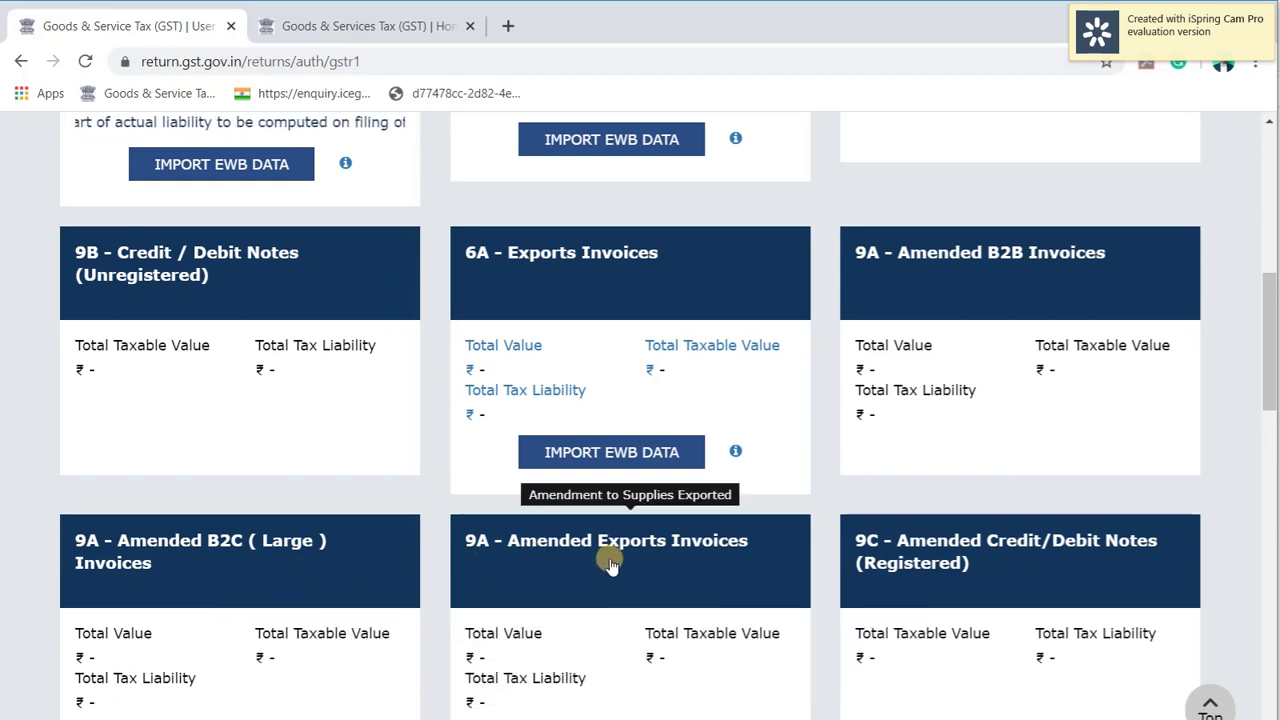
mouse_move(943, 566)
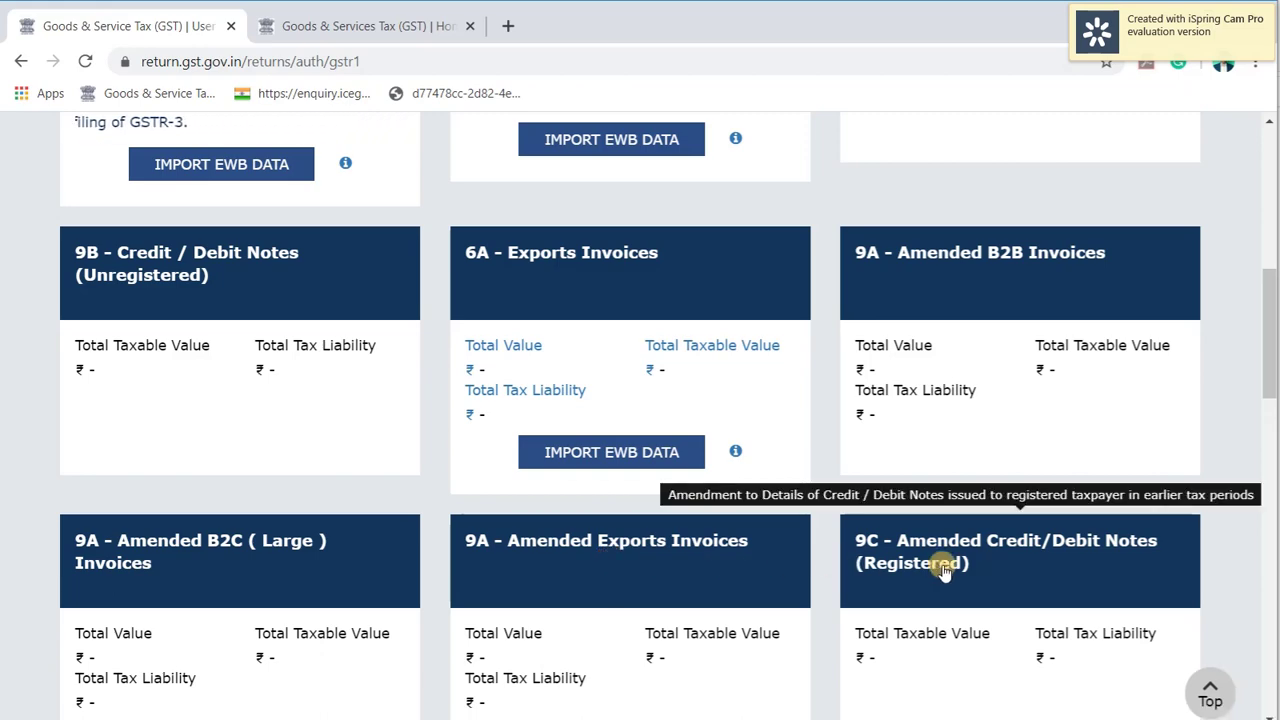
scroll(943, 568, down, 3)
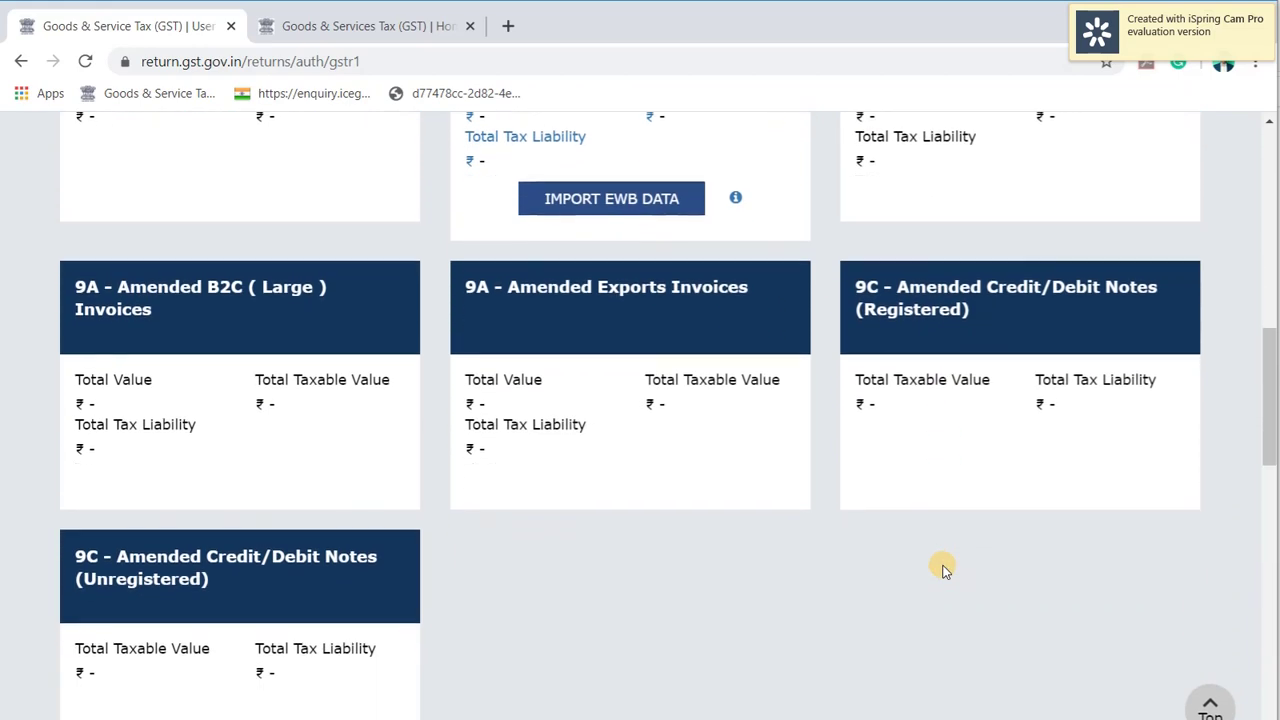
scroll(943, 566, down, 2)
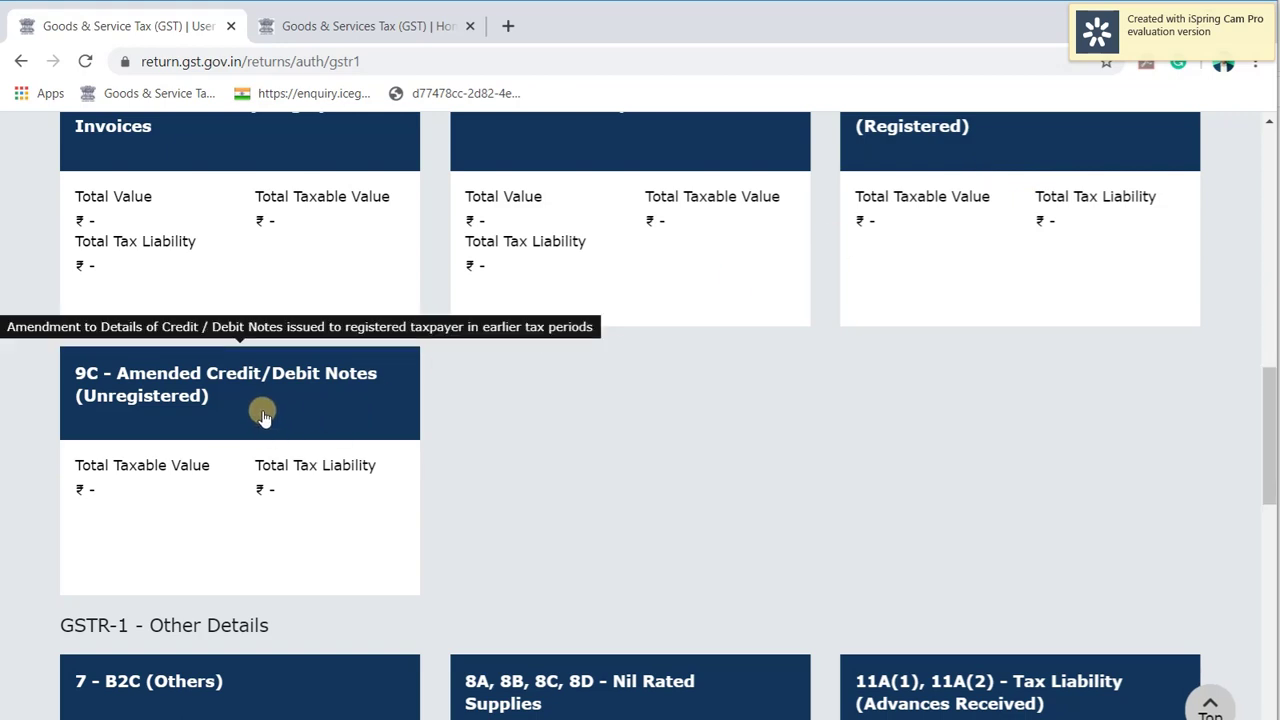
Step: Open a blank entry in the 7 - B2C (Others) section, examine its fields, and return to the GSTR-1 overview without saving
scroll(262, 415, down, 5)
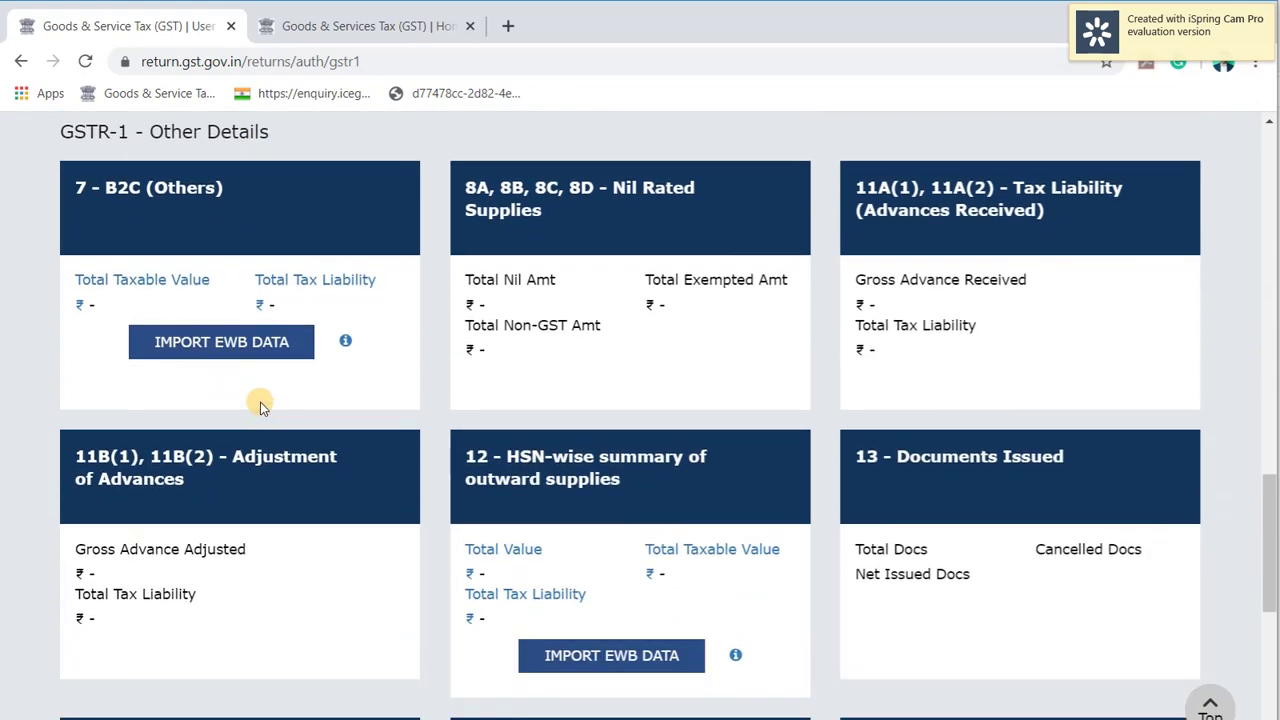
click(239, 213)
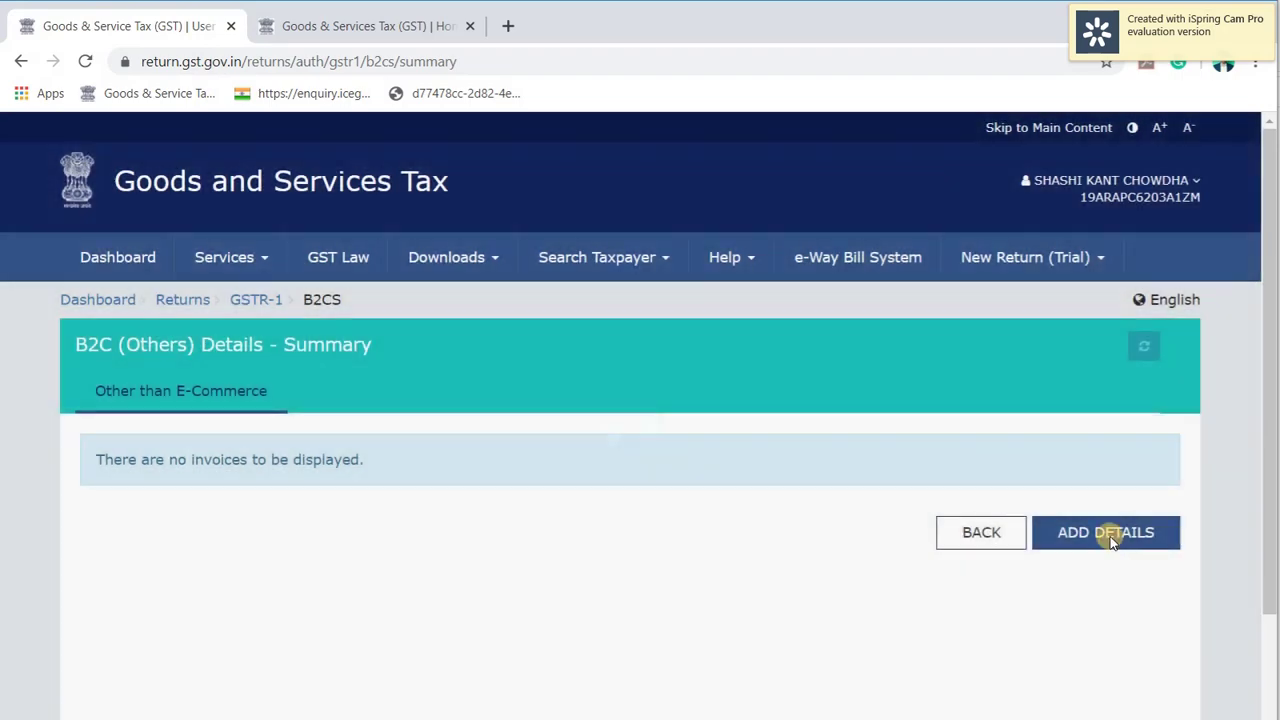
click(1106, 533)
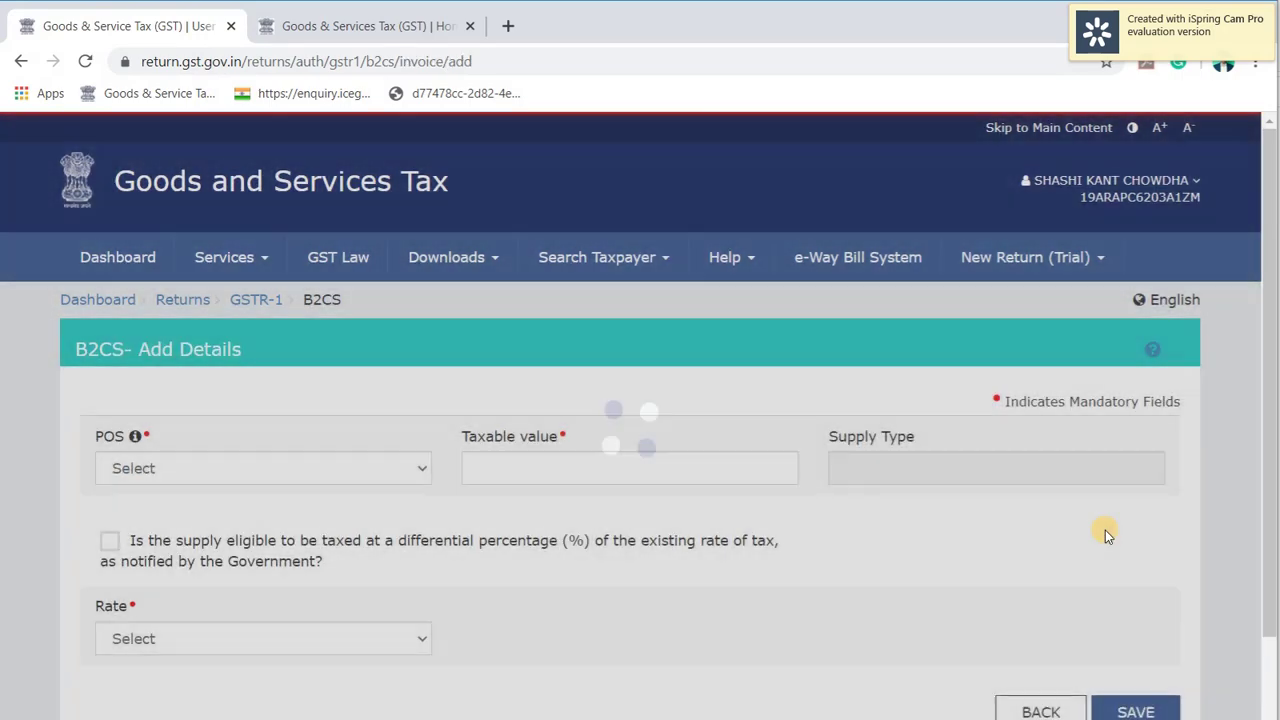
scroll(1105, 530, down, 1)
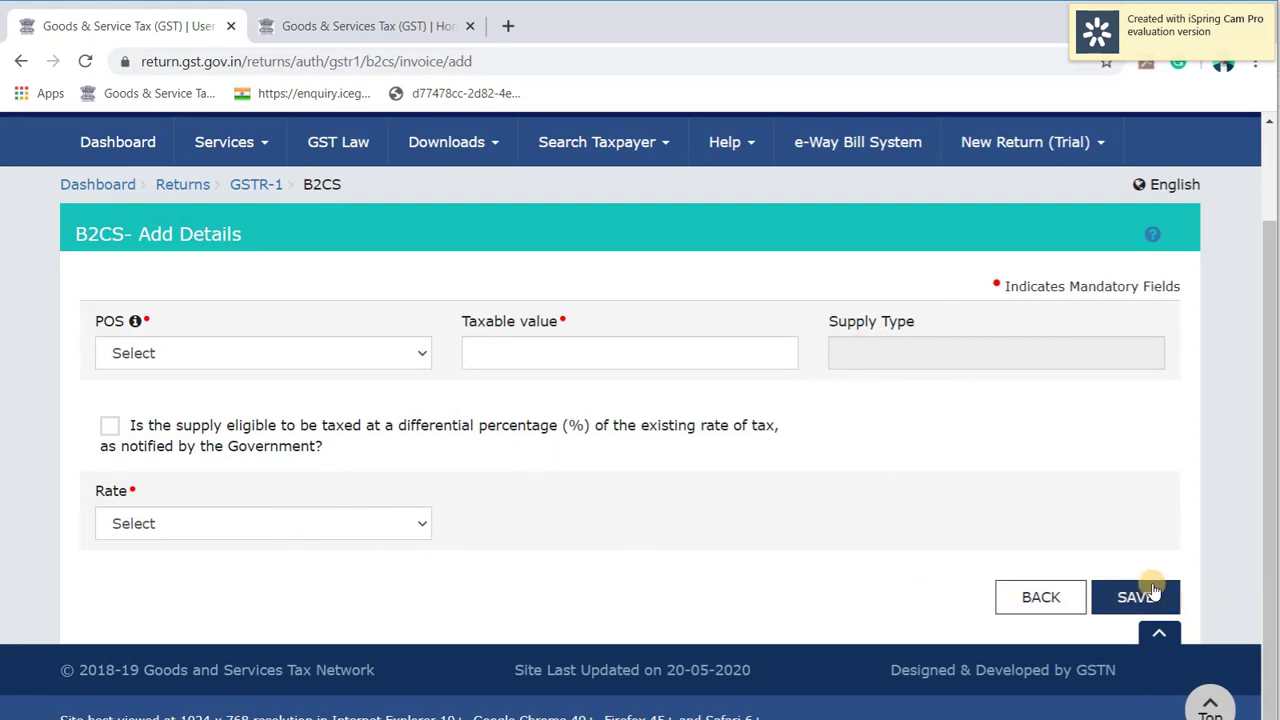
click(1043, 596)
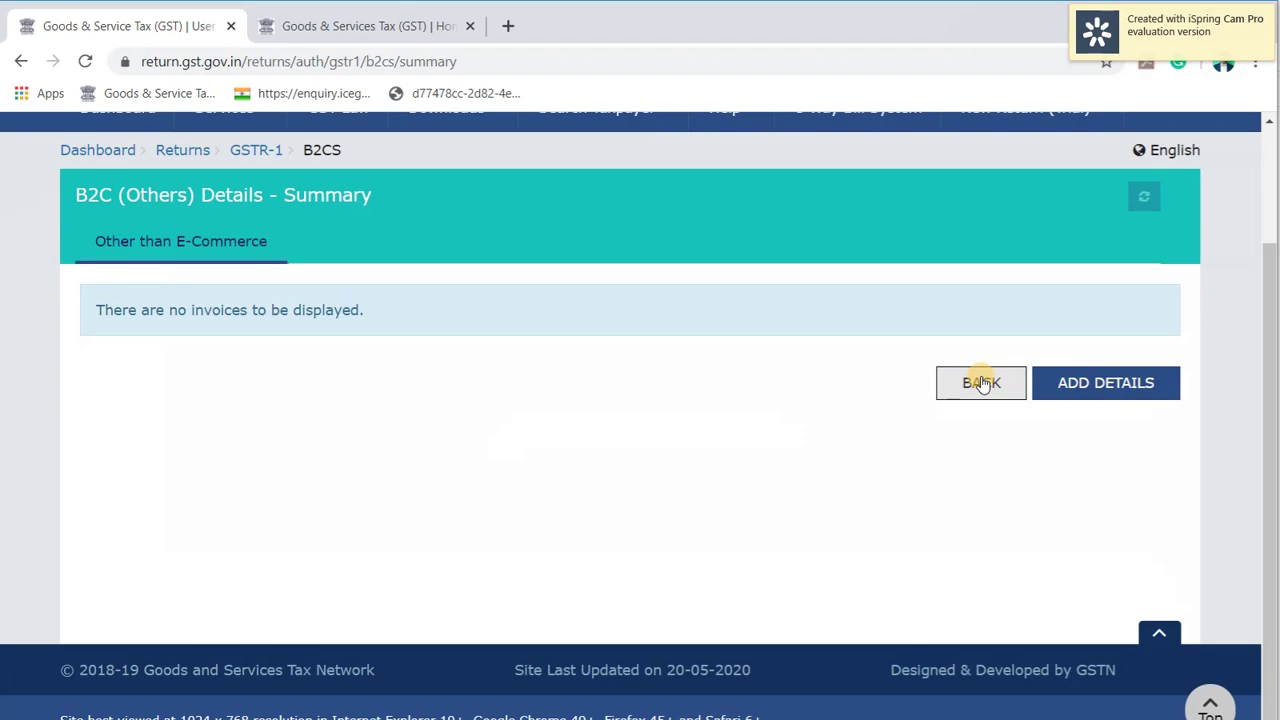
click(981, 383)
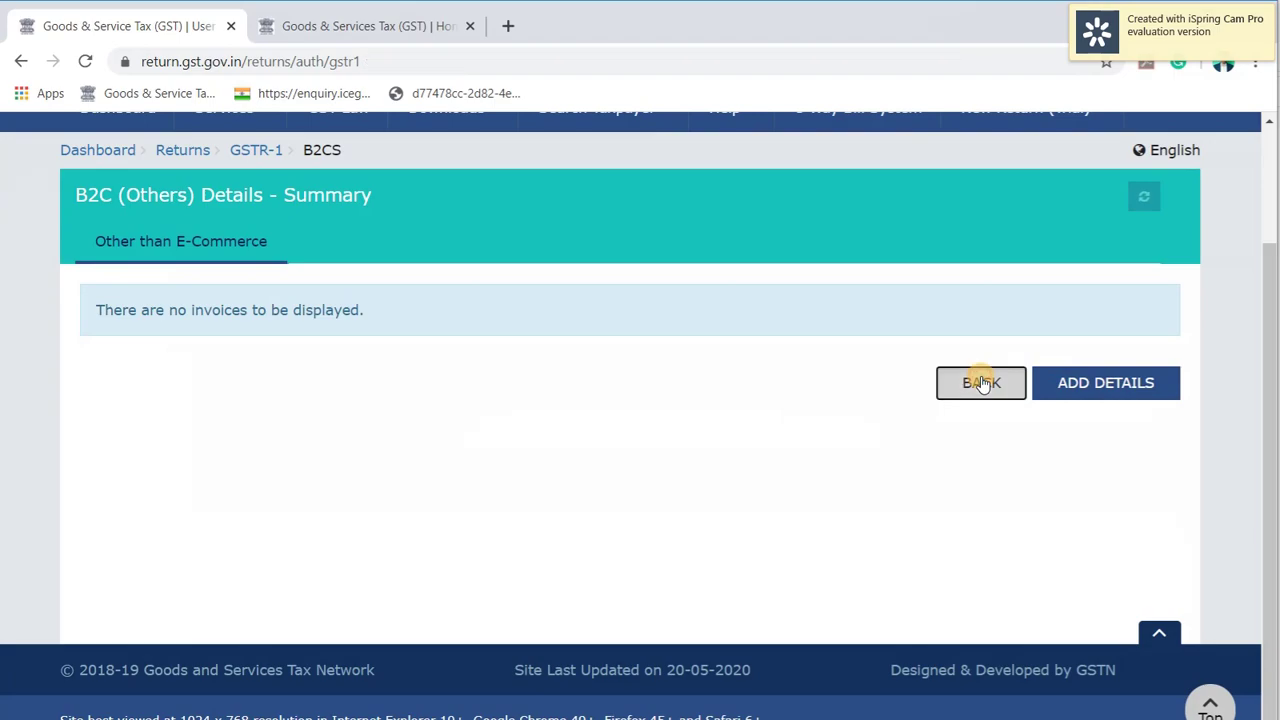
Step: Open the 8A, 8B, 8C, 8D - Nil Rated Supplies section, examine its item table, and go back to the GSTR-1 overview without saving
scroll(981, 376, down, 7)
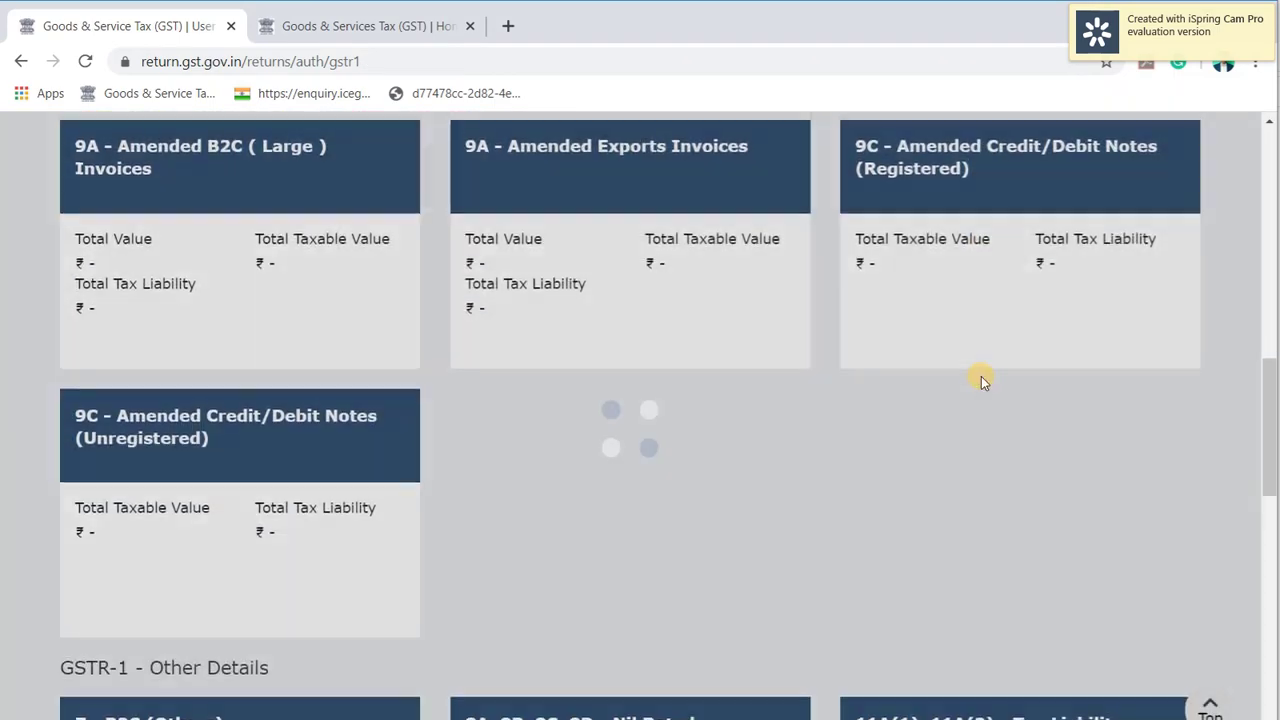
scroll(981, 376, down, 3)
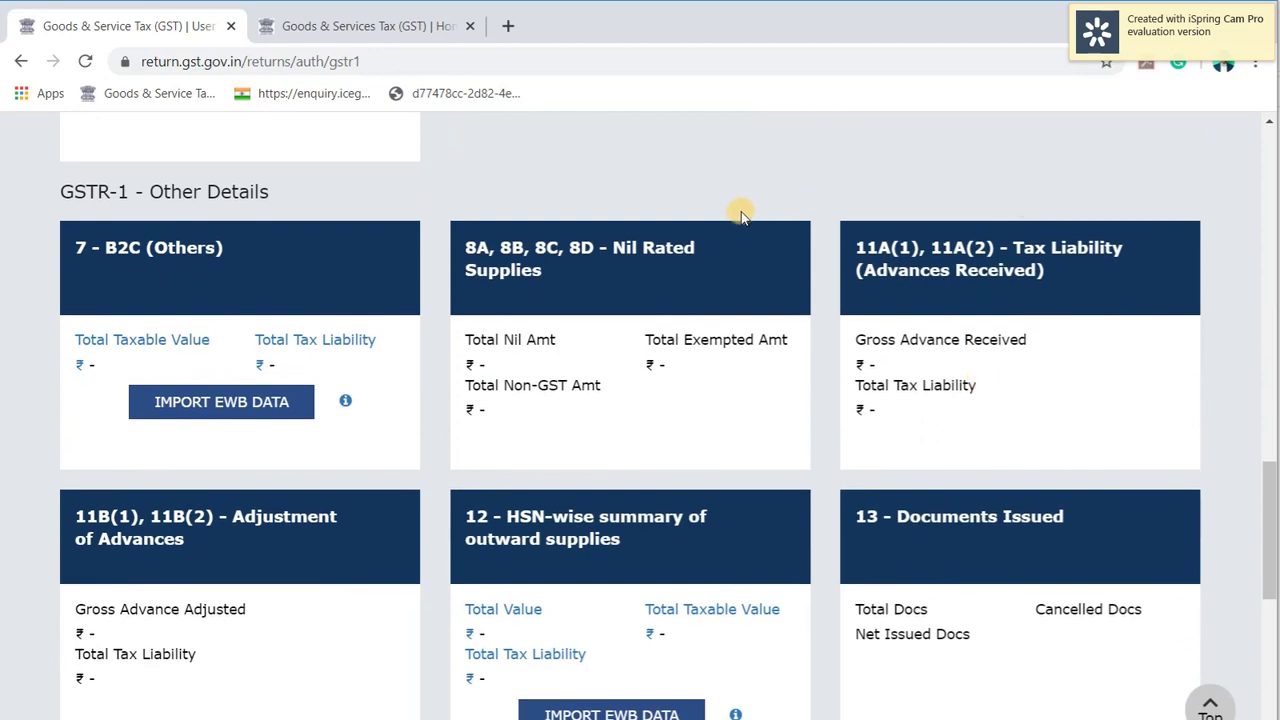
click(586, 272)
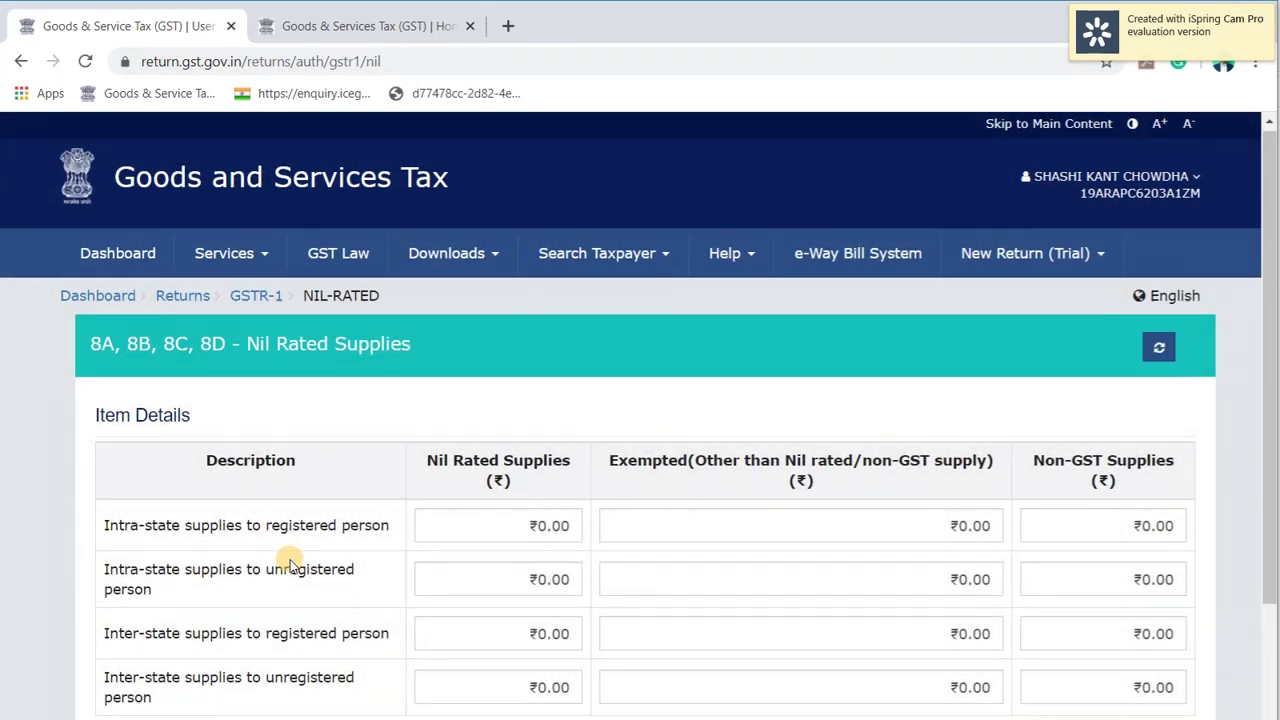
scroll(290, 565, down, 1)
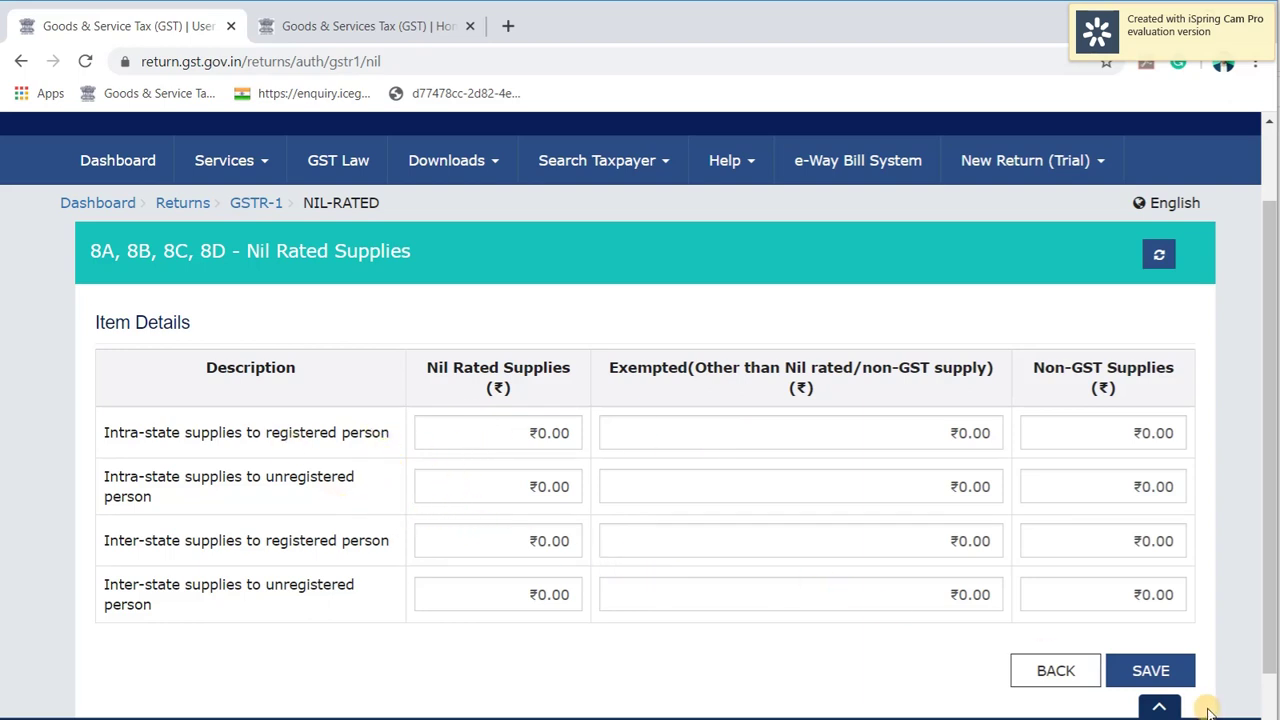
click(1055, 670)
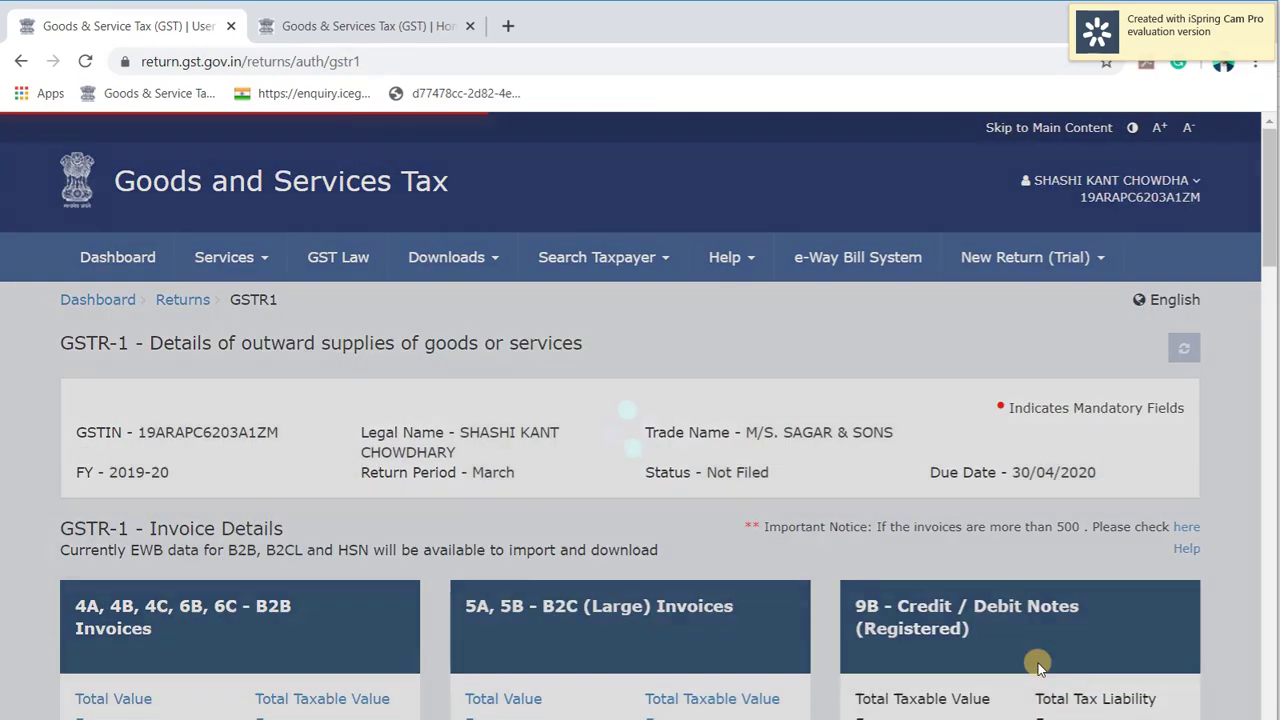
Step: Read the description of the 11A(1), 11A(2) - Tax Liability (Advances Received) section under Other Details
scroll(1038, 668, down, 8)
scroll(1038, 668, down, 5)
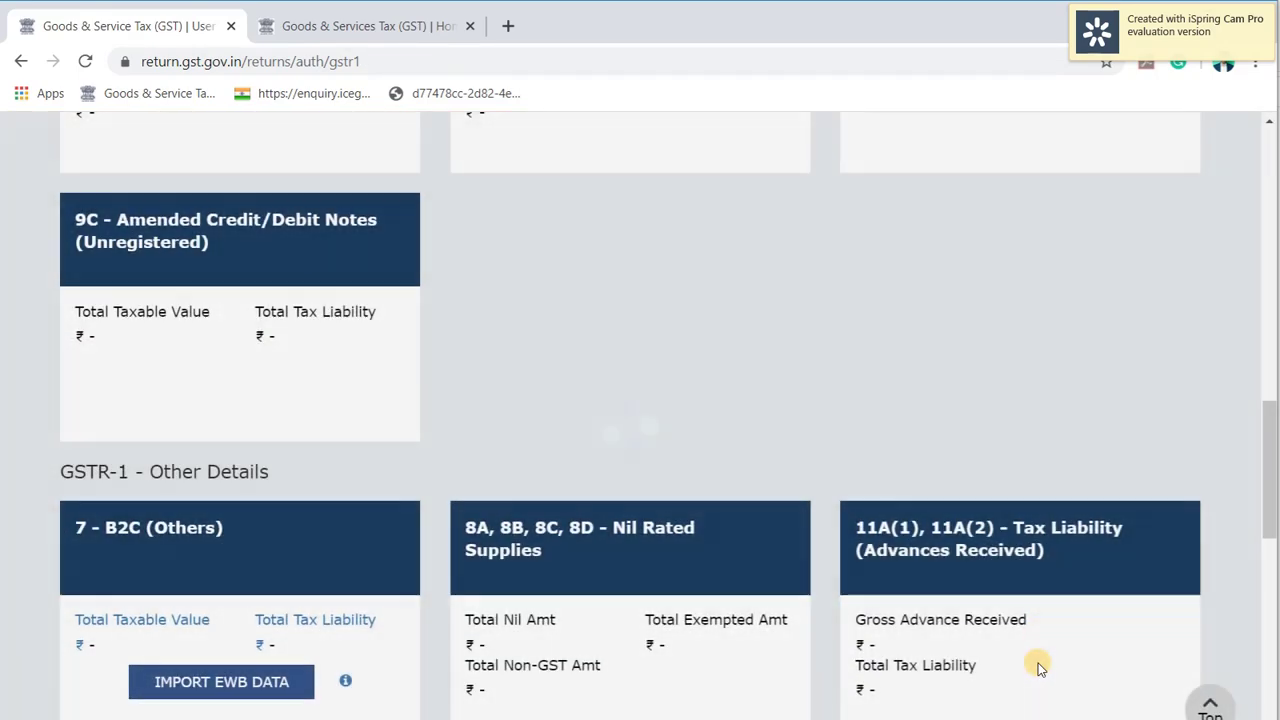
scroll(1038, 668, down, 1)
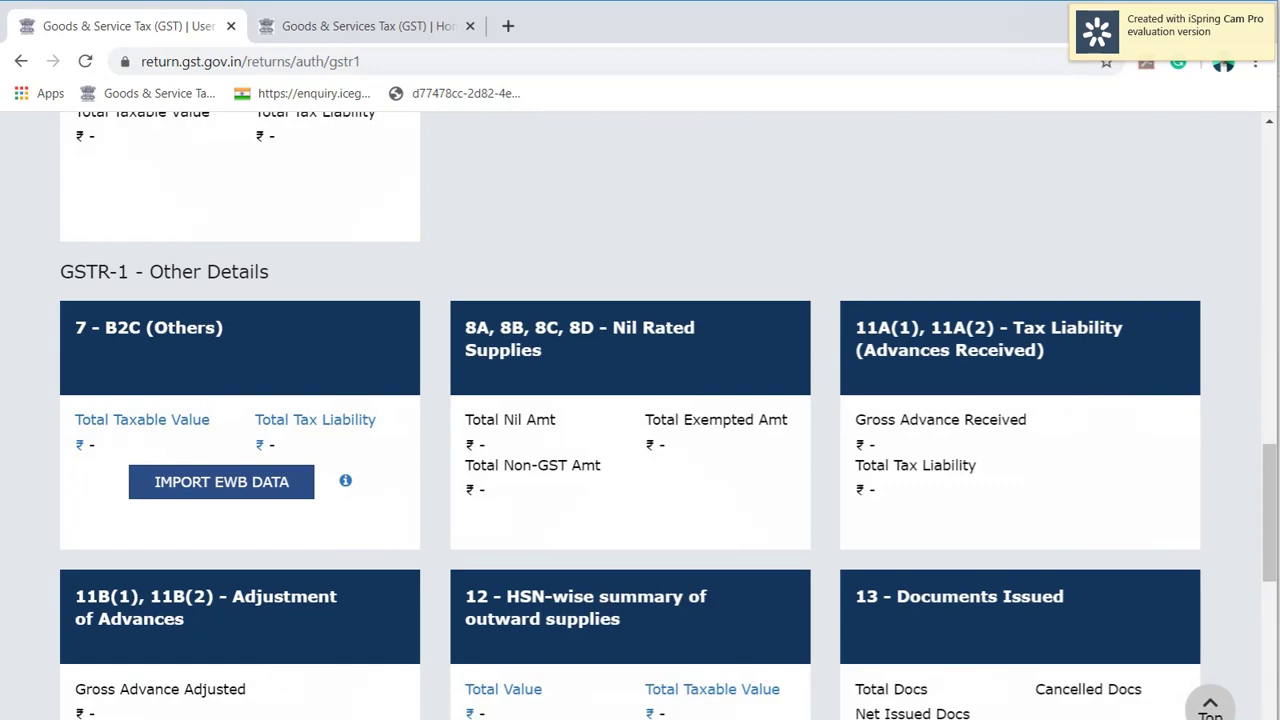
mouse_move(1029, 480)
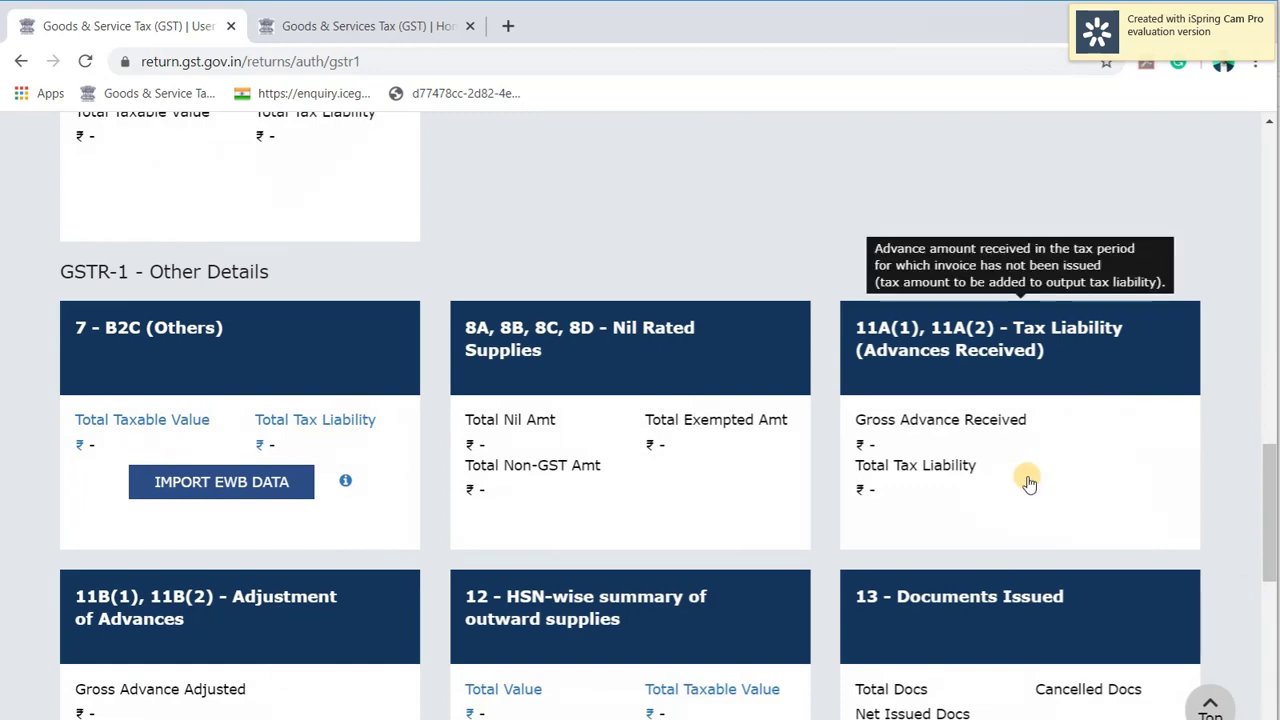
Step: Open the 11A(1), 11A(2) - Tax Liability (Advances Received) summary and return to the GSTR-1 overview without adding state-wise details
click(958, 343)
scroll(958, 337, down, 1)
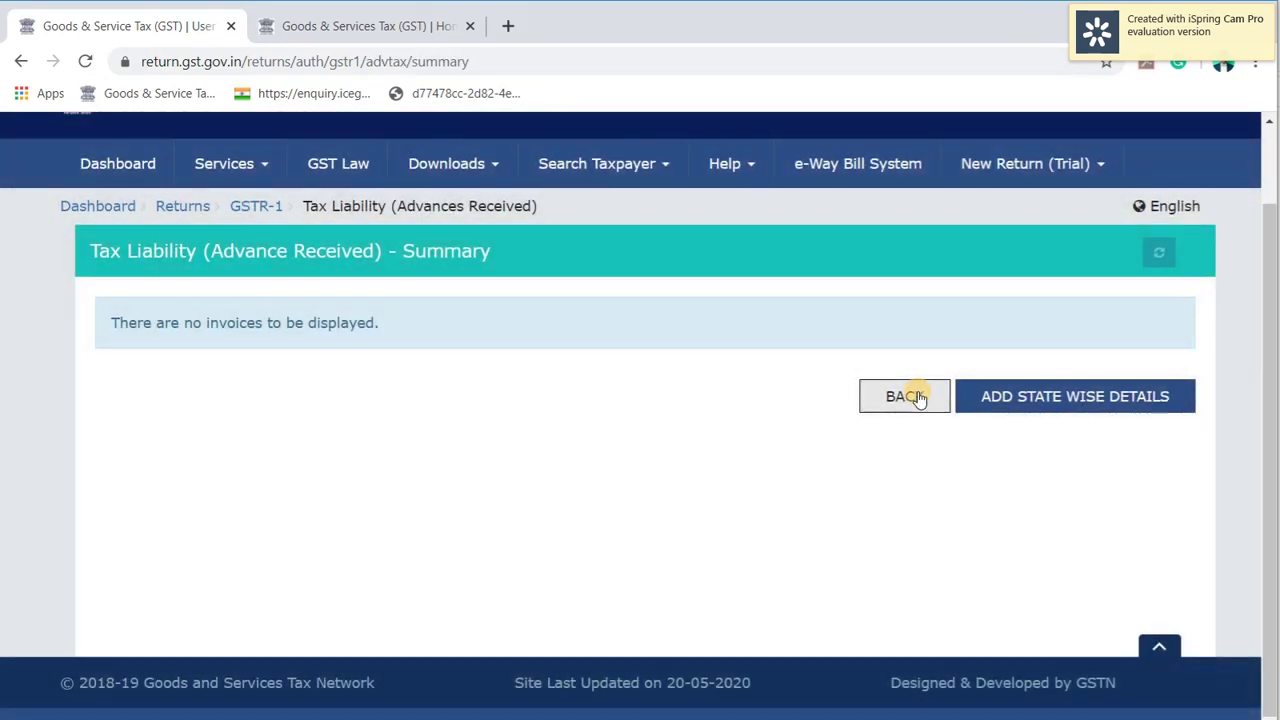
click(914, 396)
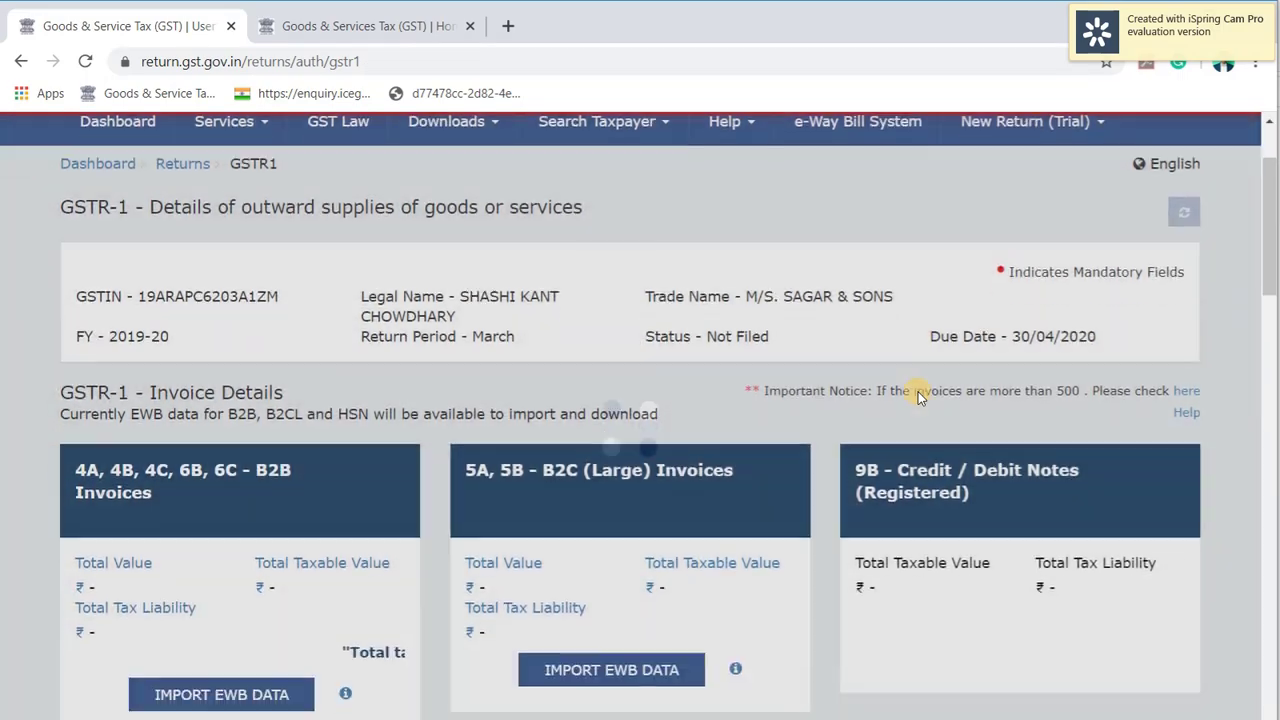
Step: Read the description of the 11B(1), 11B(2) - Adjustment of Advances section under Other Details
scroll(918, 391, down, 10)
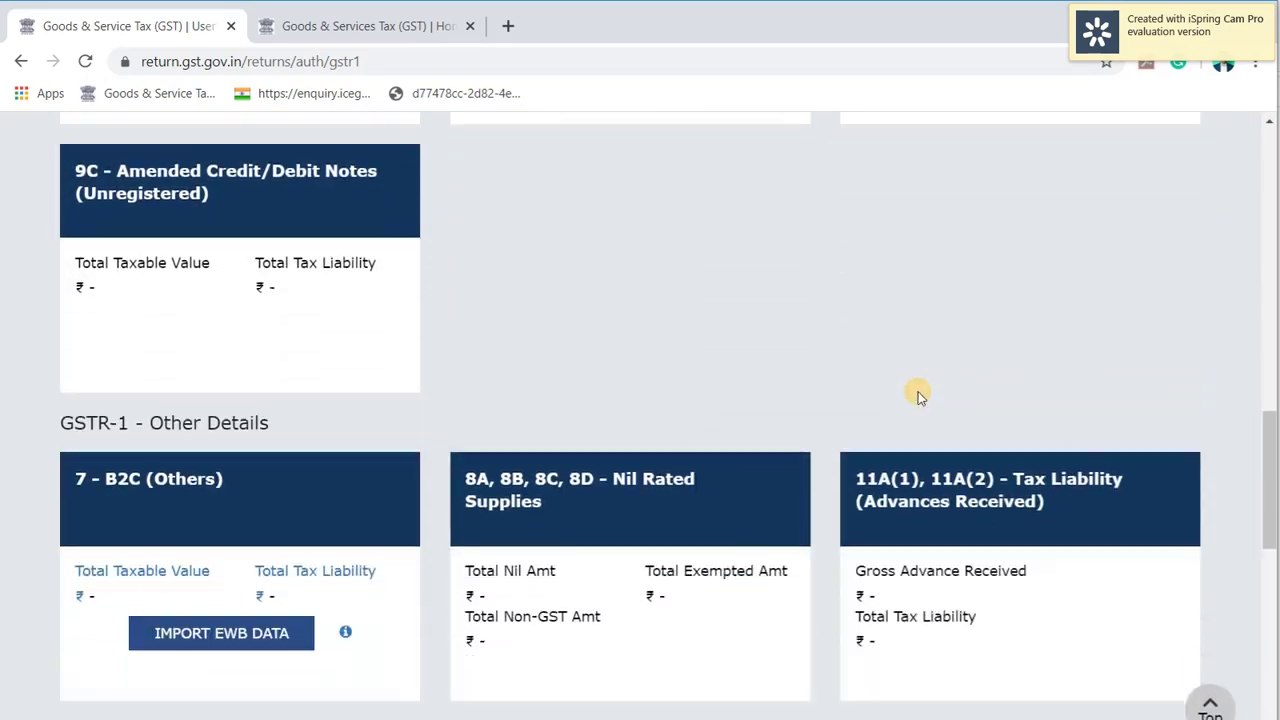
scroll(918, 396, down, 2)
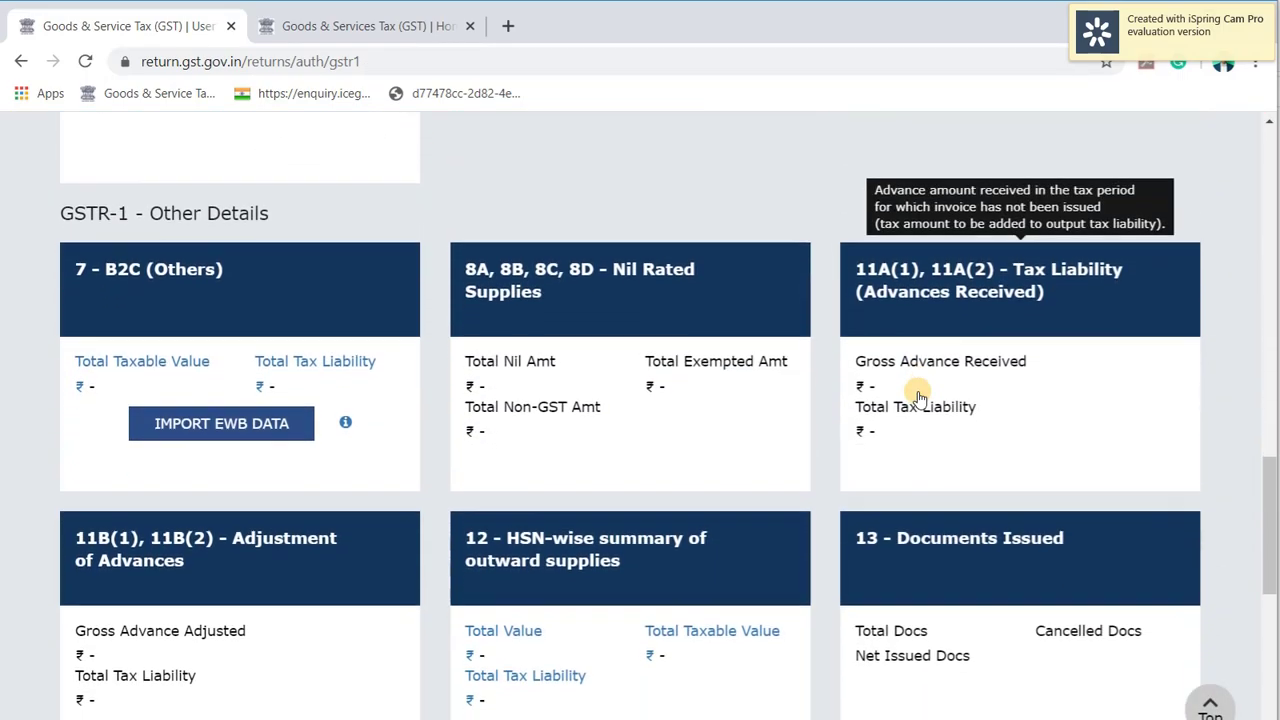
scroll(918, 396, down, 2)
mouse_move(257, 366)
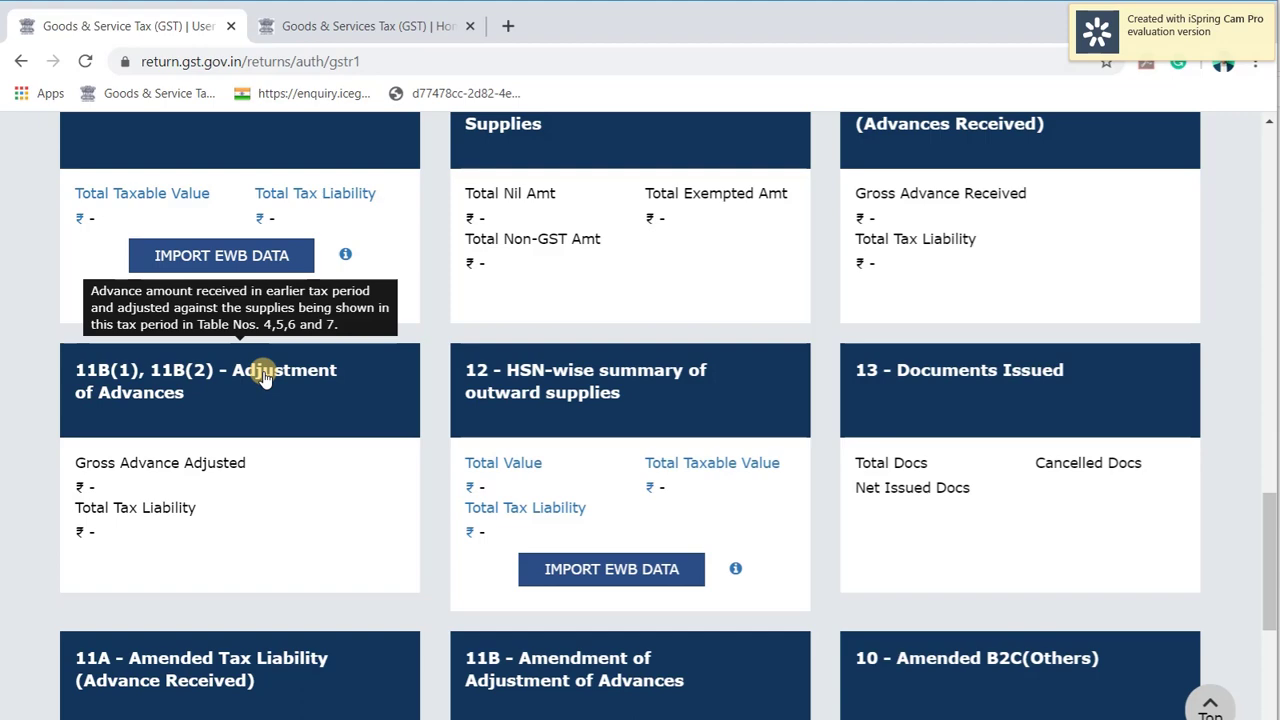
Step: Open a blank entry in the 12 - HSN-wise summary of outward supplies, examine its fields, cancel it, and return to the GSTR-1 overview
click(687, 397)
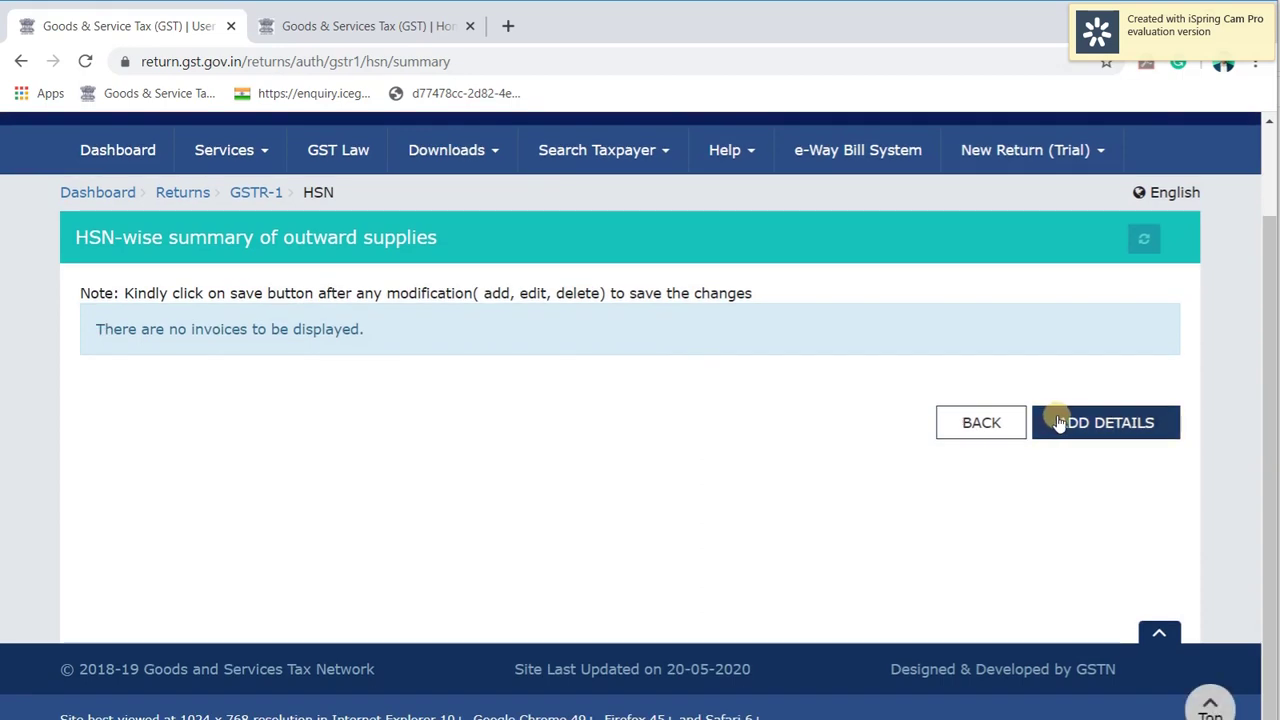
click(1060, 422)
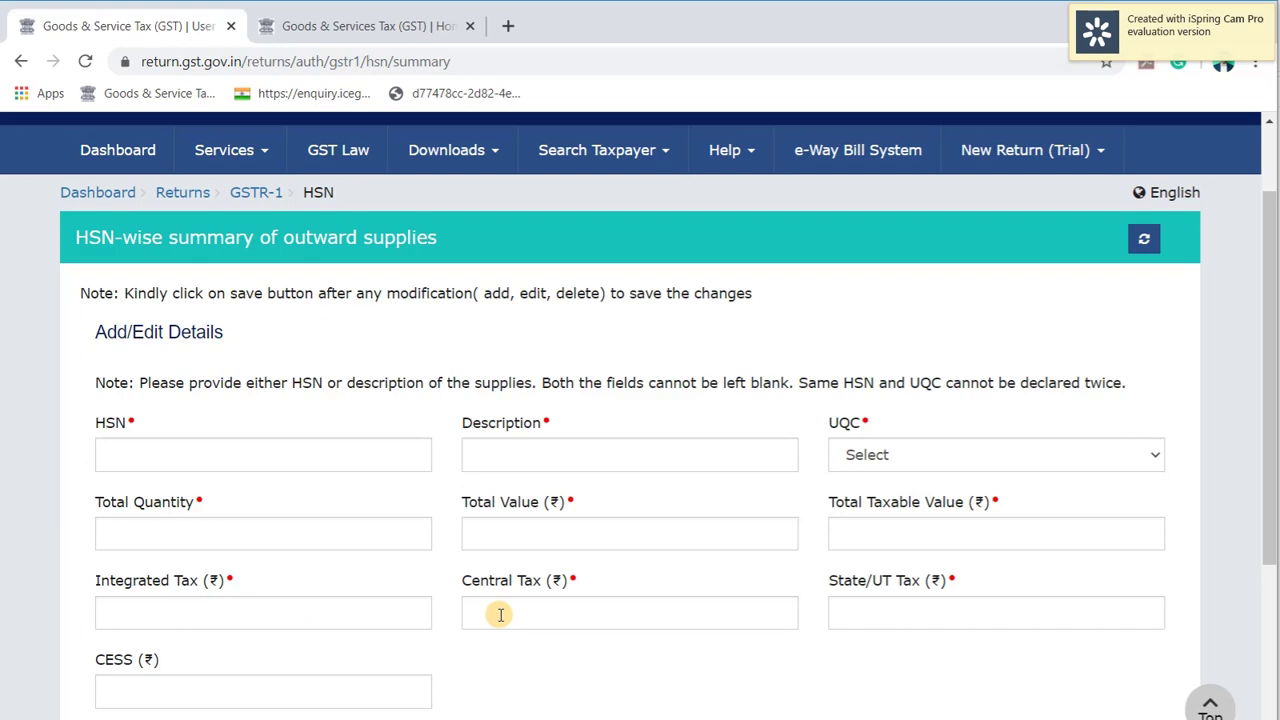
scroll(951, 597, down, 3)
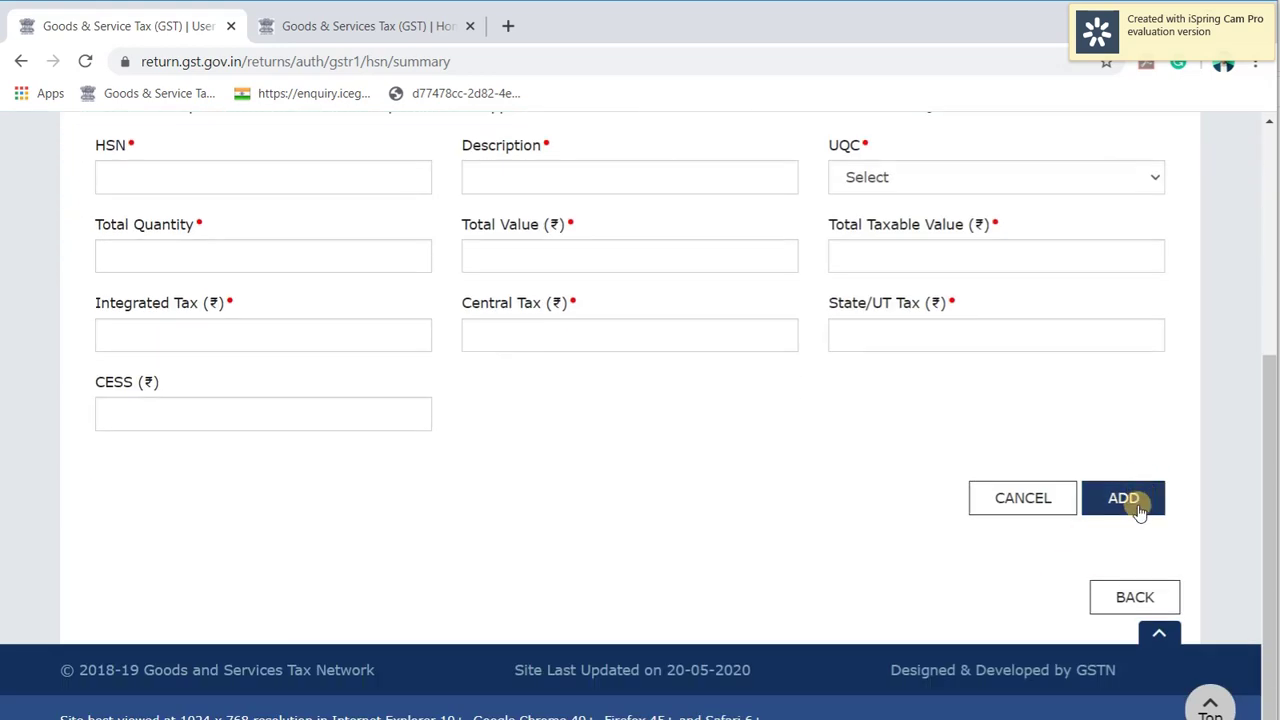
click(1045, 496)
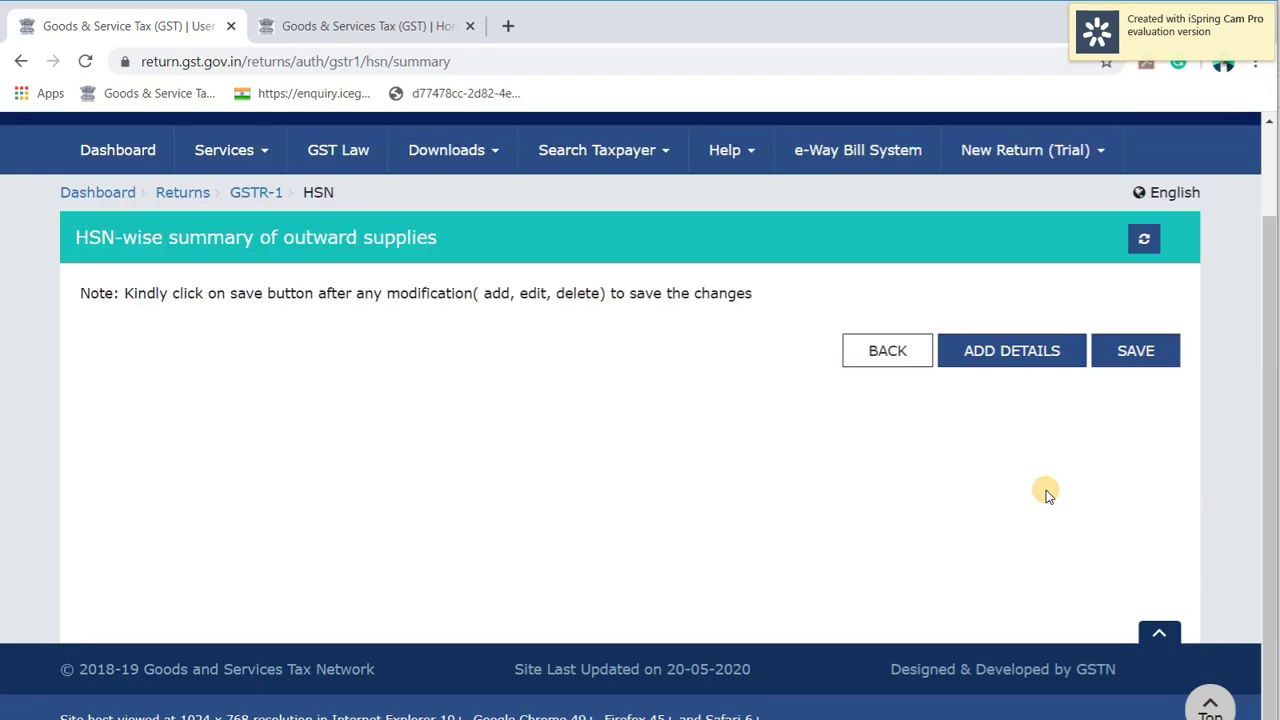
click(881, 352)
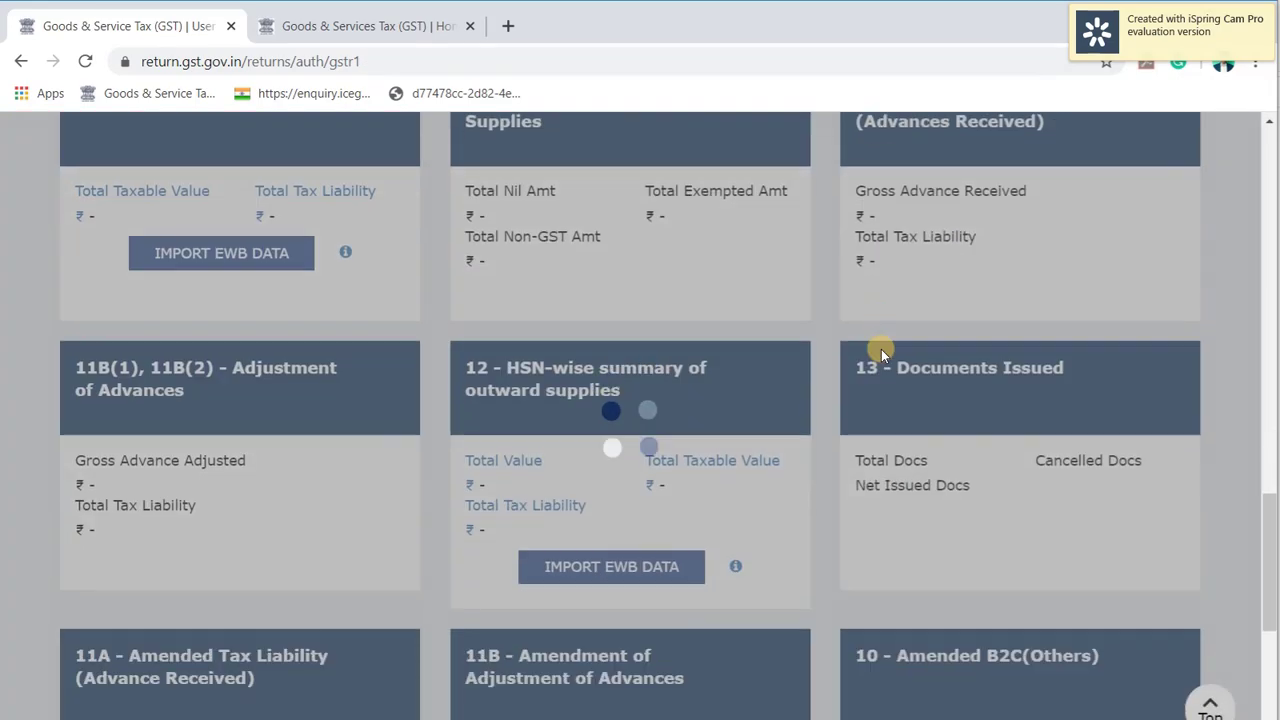
Step: Open the 13 - Documents Issued section and examine its document categories, from invoices for outward supply to delivery challans
scroll(881, 349, down, 3)
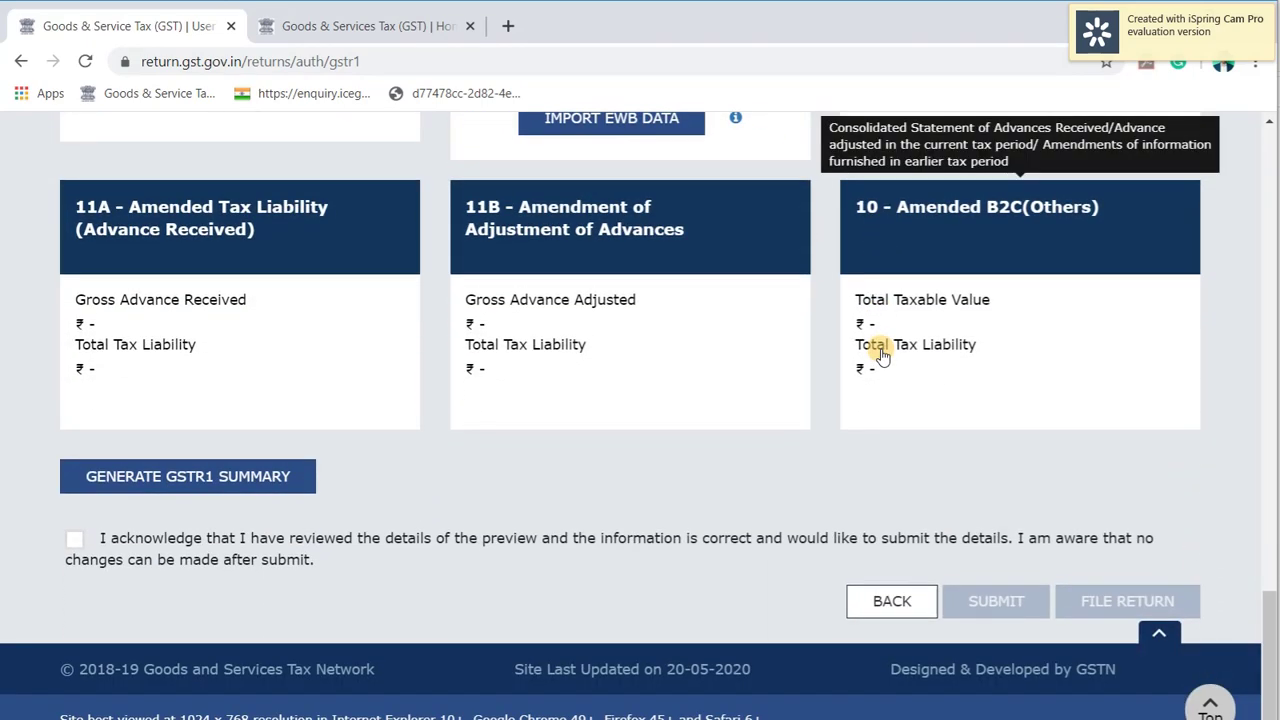
scroll(881, 352, up, 3)
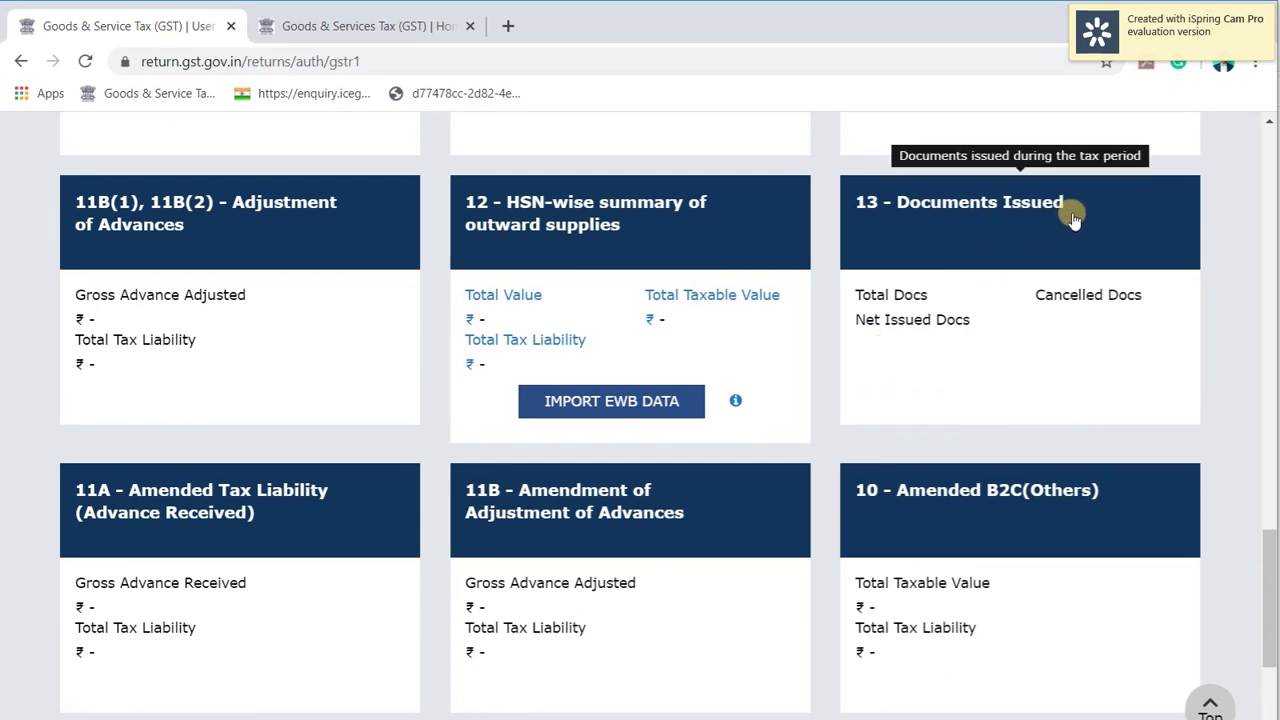
click(1063, 235)
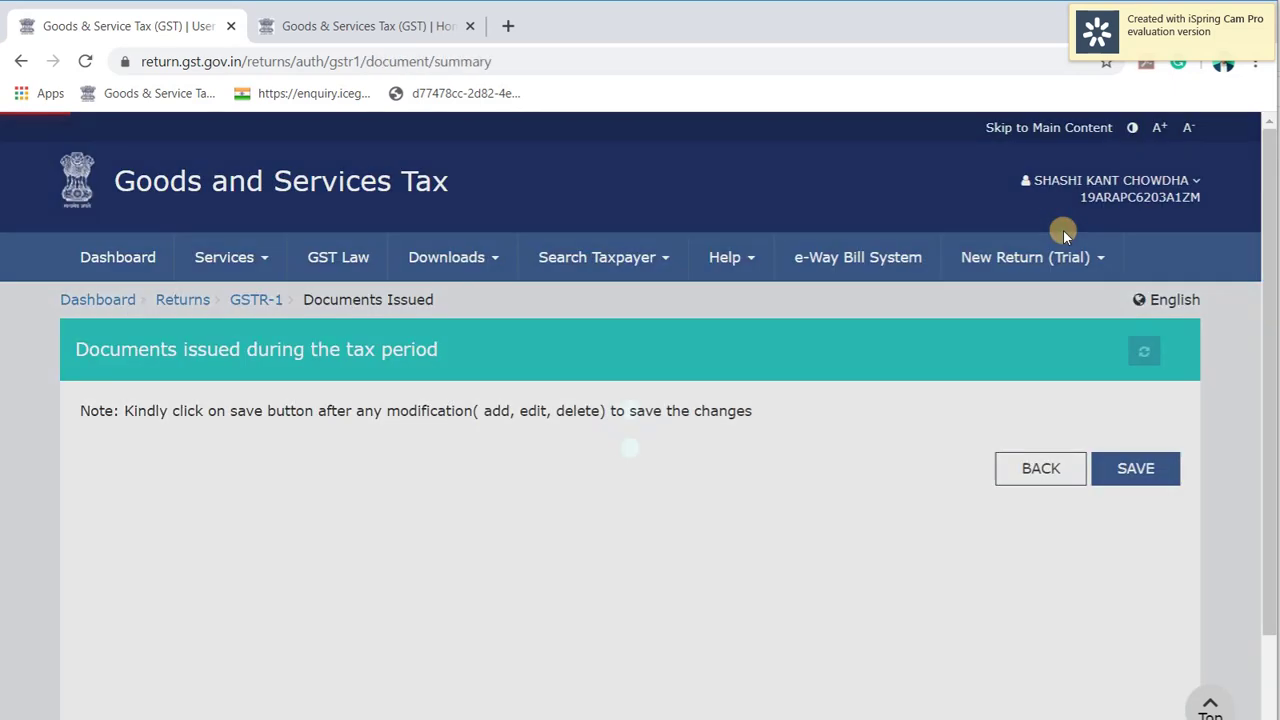
scroll(724, 603, down, 3)
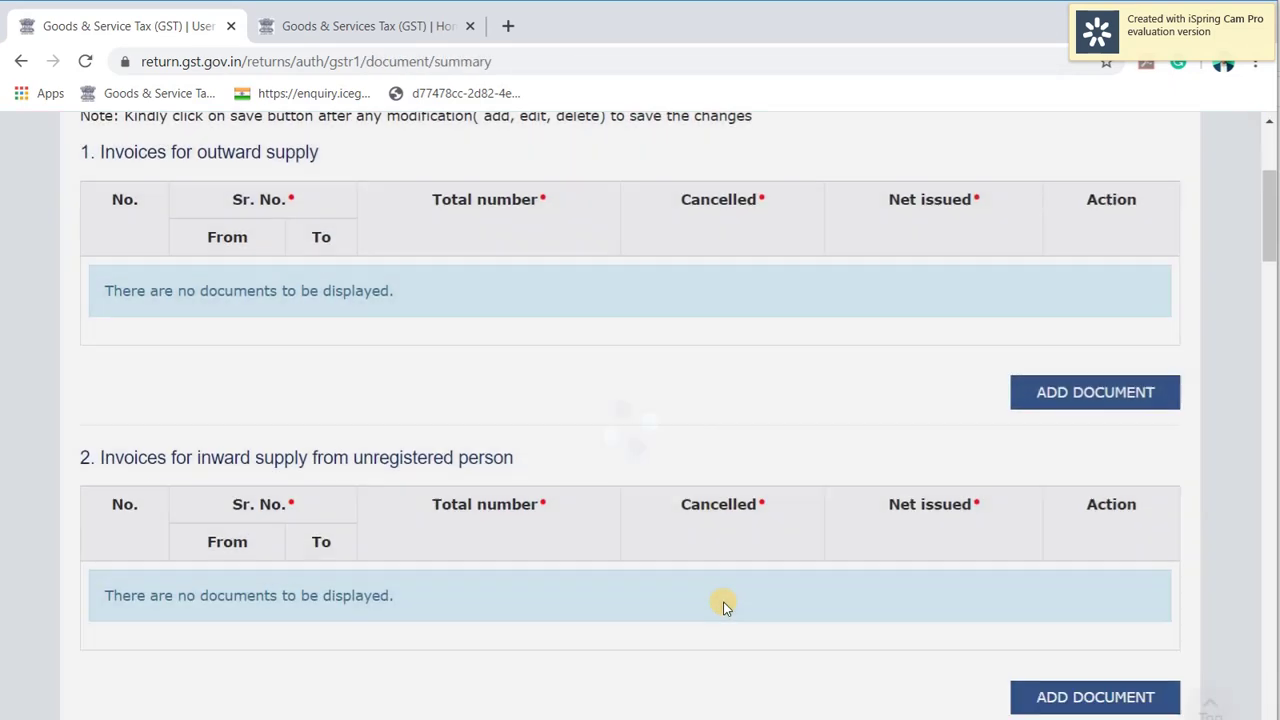
scroll(723, 603, down, 3)
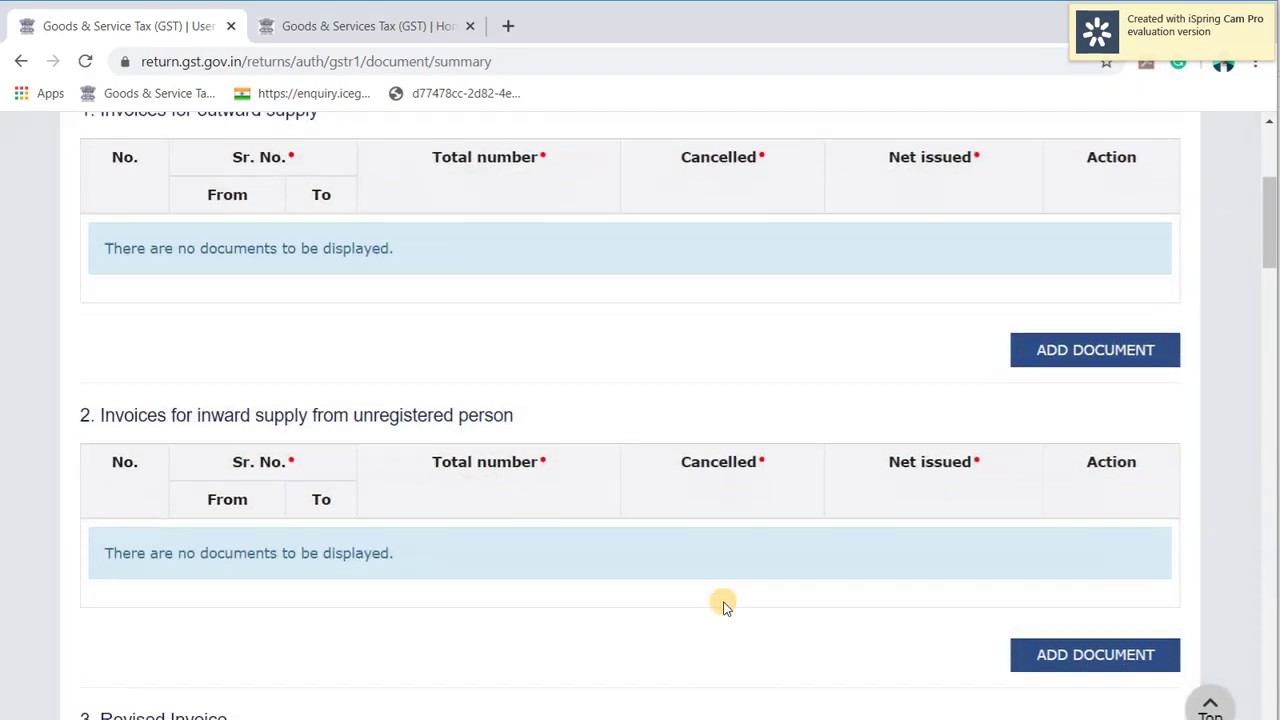
scroll(724, 603, down, 6)
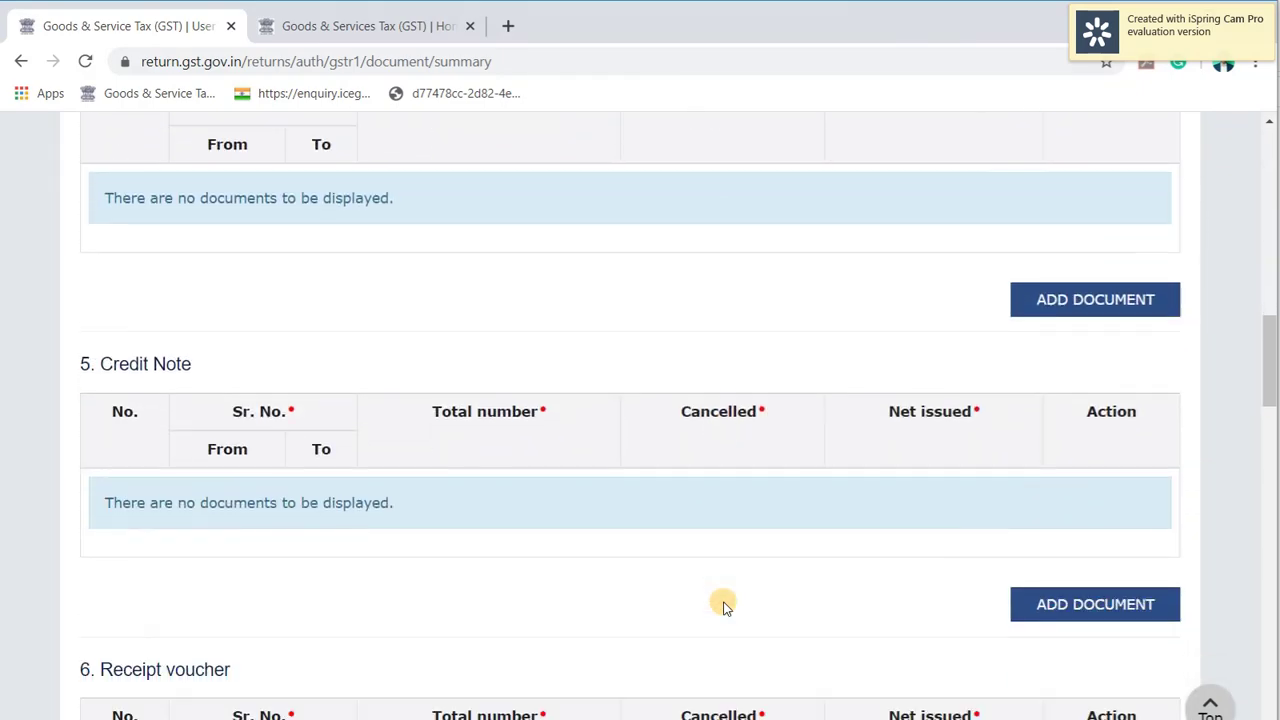
scroll(724, 603, down, 6)
scroll(724, 605, down, 4)
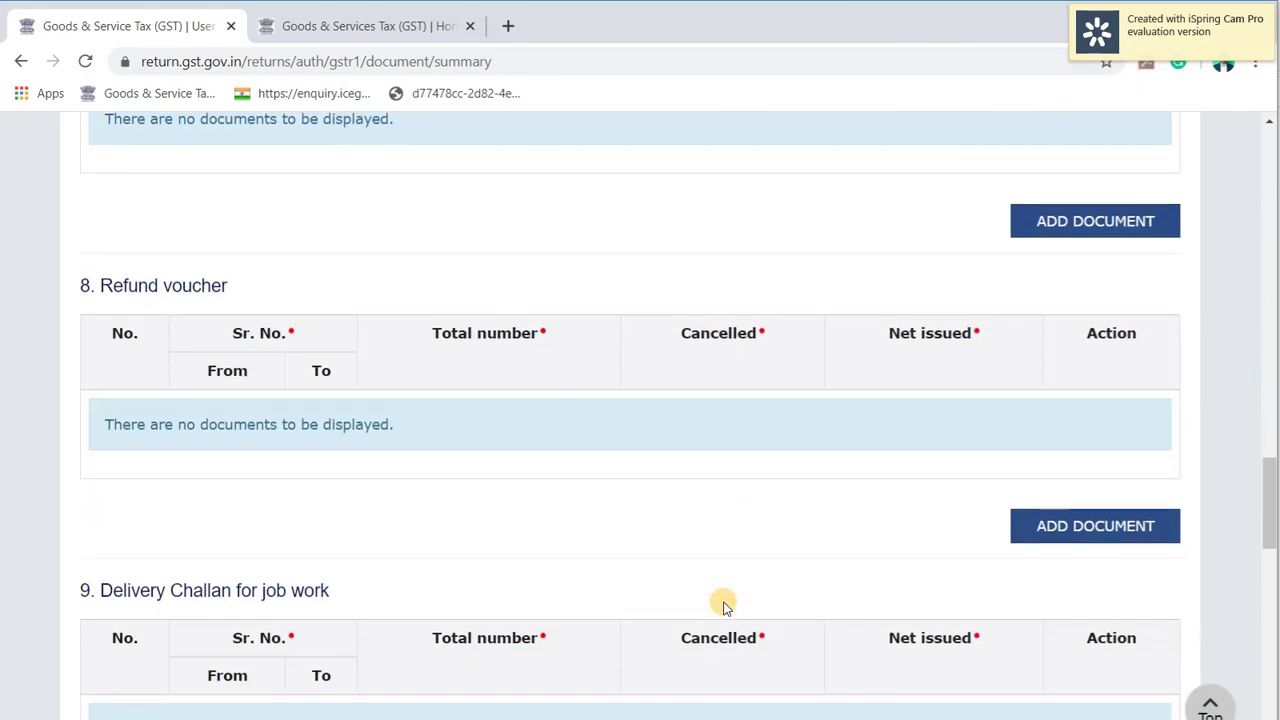
scroll(724, 605, up, 3)
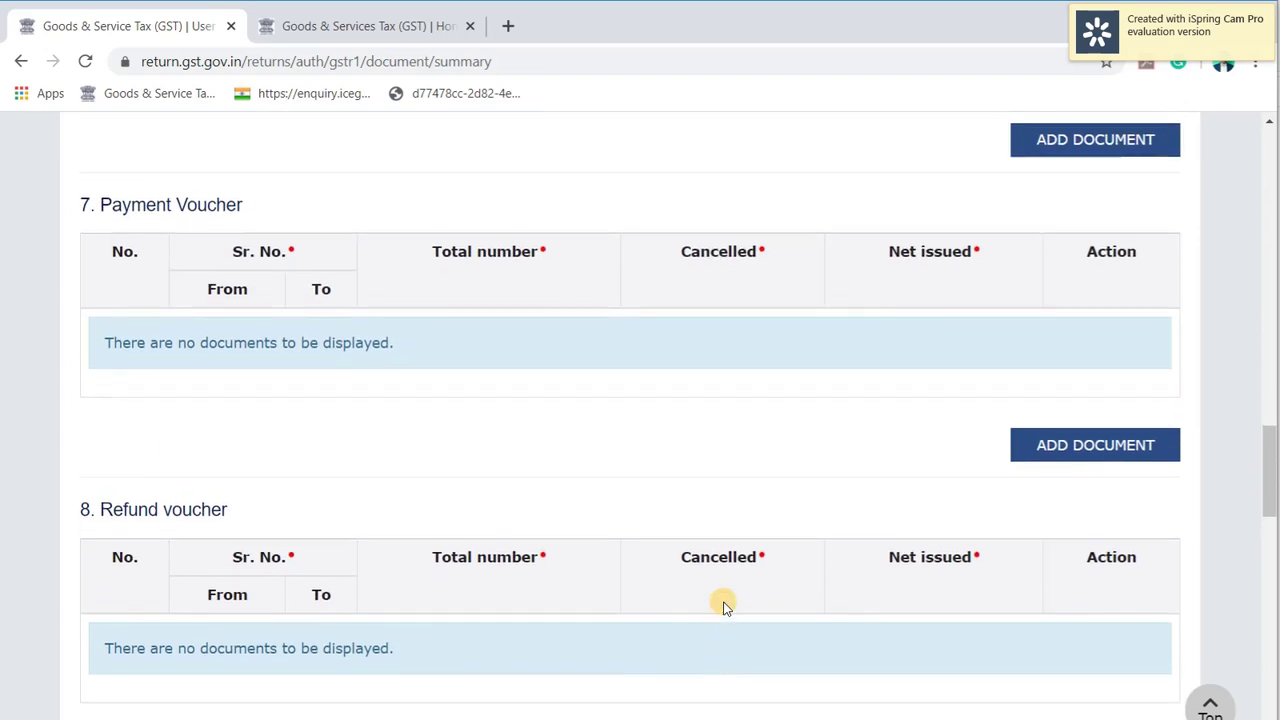
scroll(724, 605, up, 4)
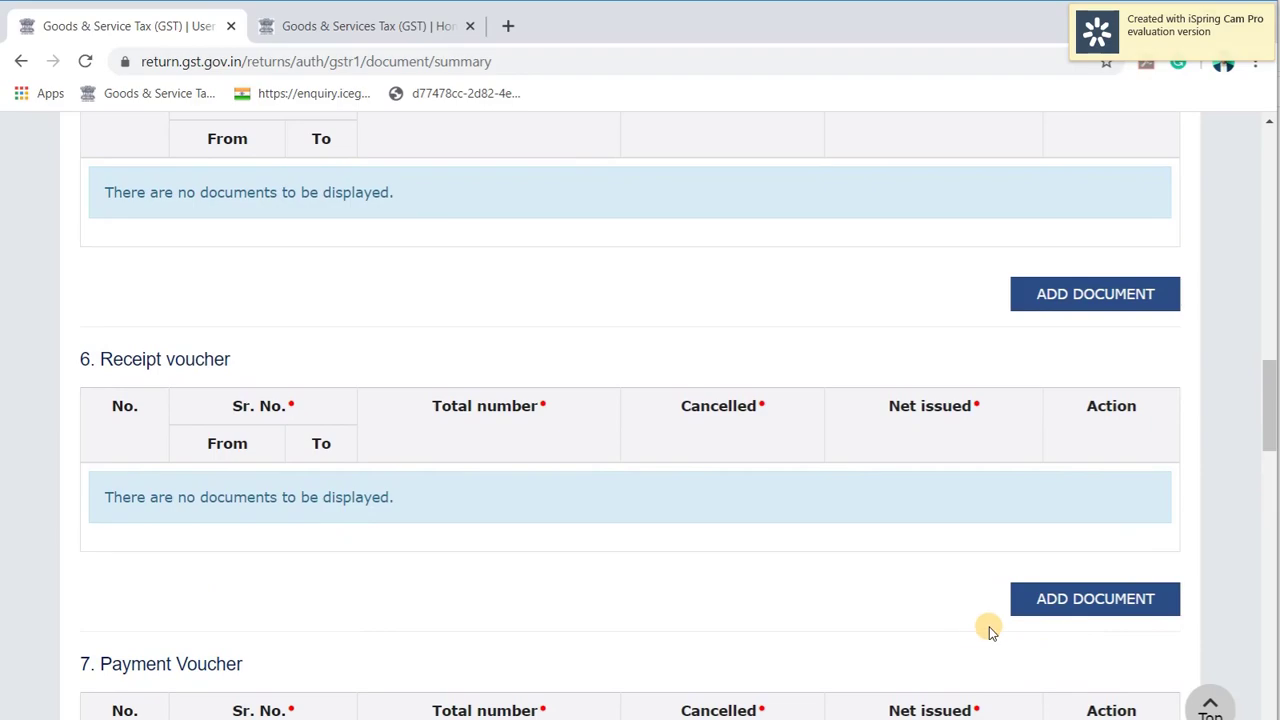
scroll(988, 630, down, 19)
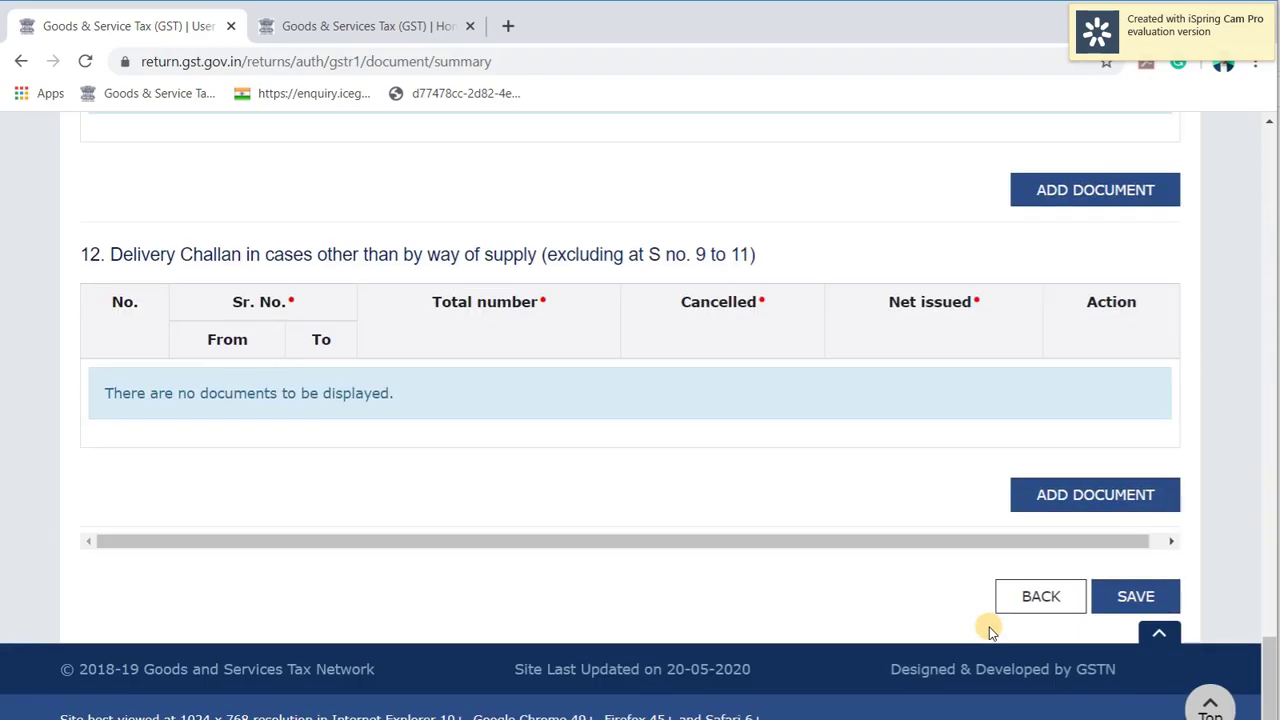
scroll(988, 630, up, 20)
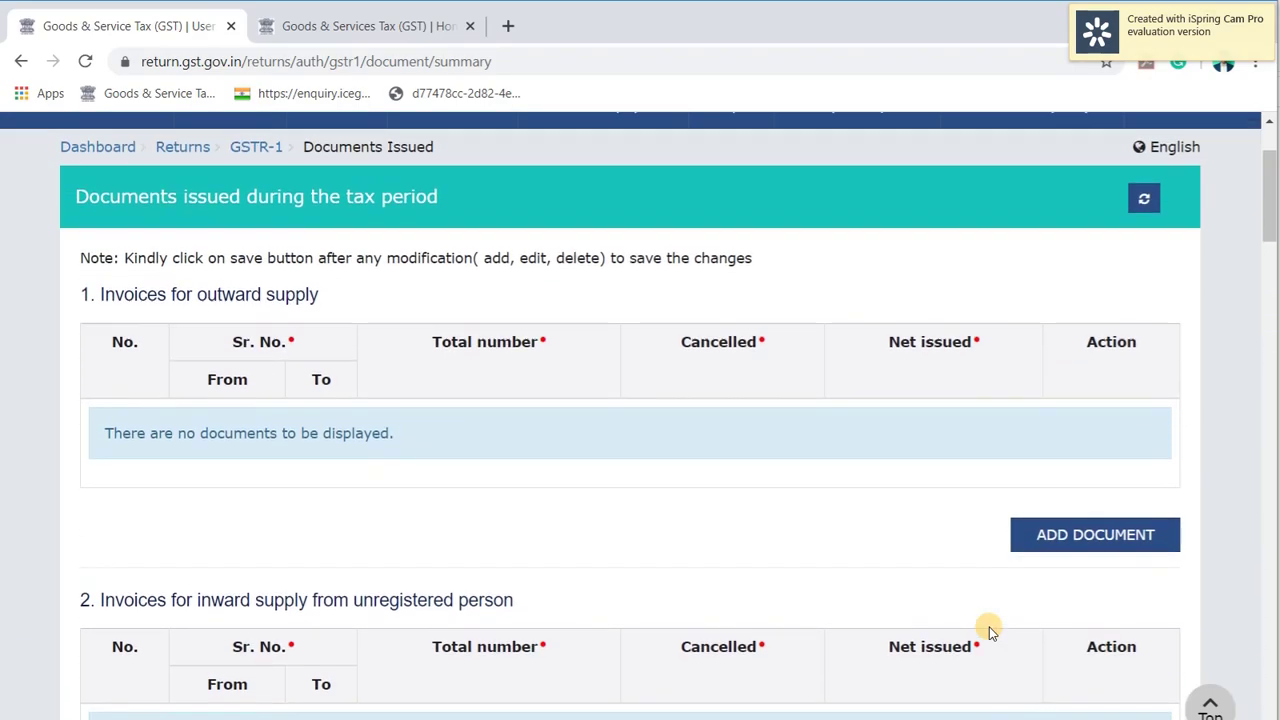
Step: Add a blank document row under Invoices for outward supply, examine its fields, and return to the GSTR-1 overview without saving
scroll(988, 630, up, 1)
click(1058, 620)
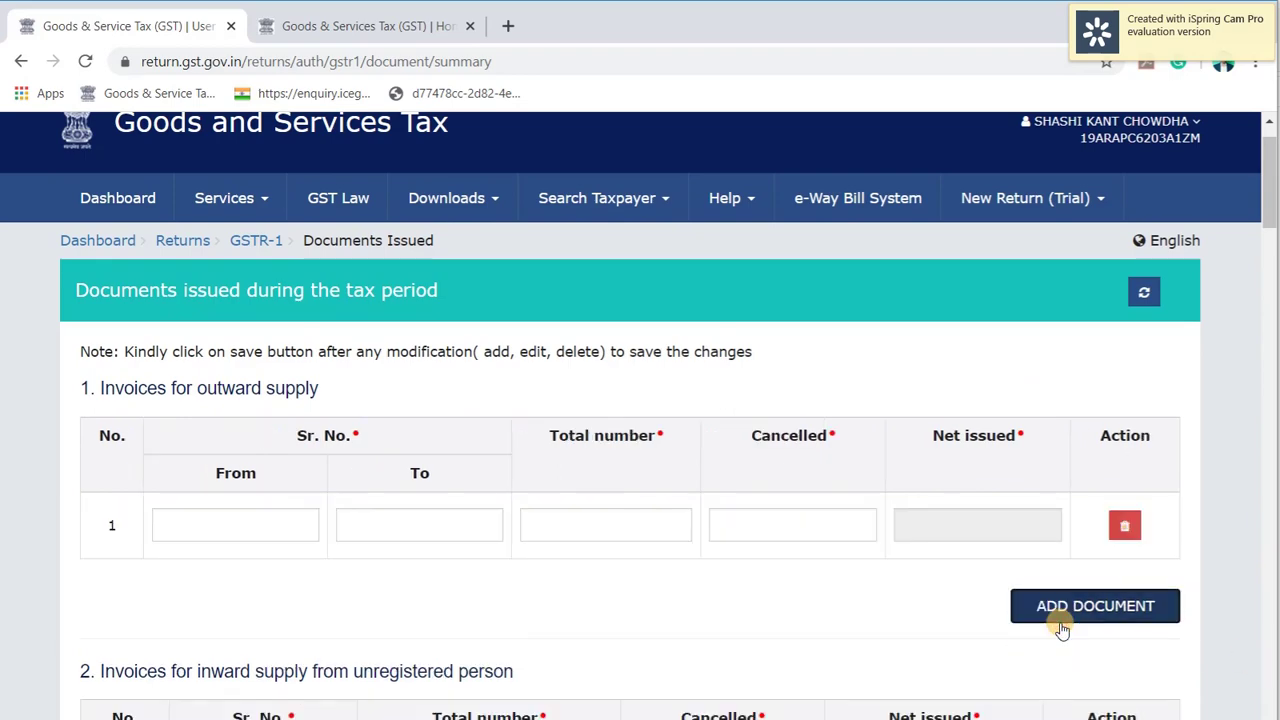
scroll(610, 558, down, 3)
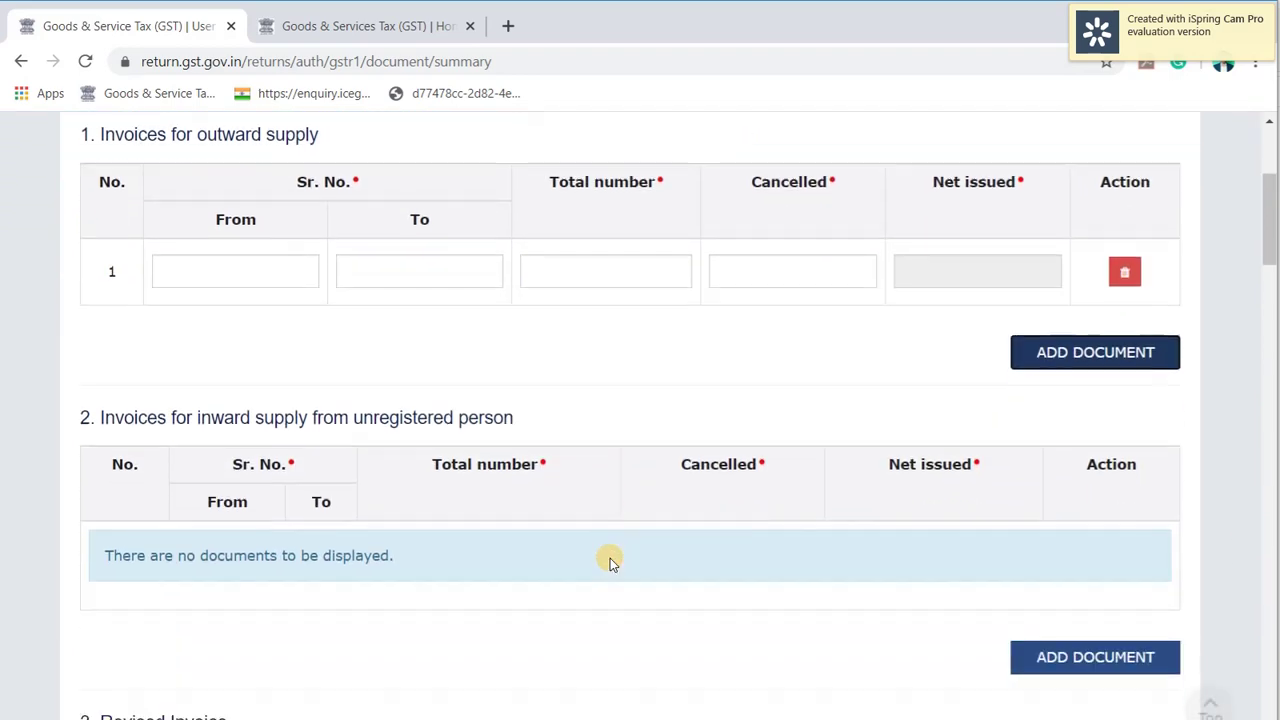
scroll(610, 558, down, 20)
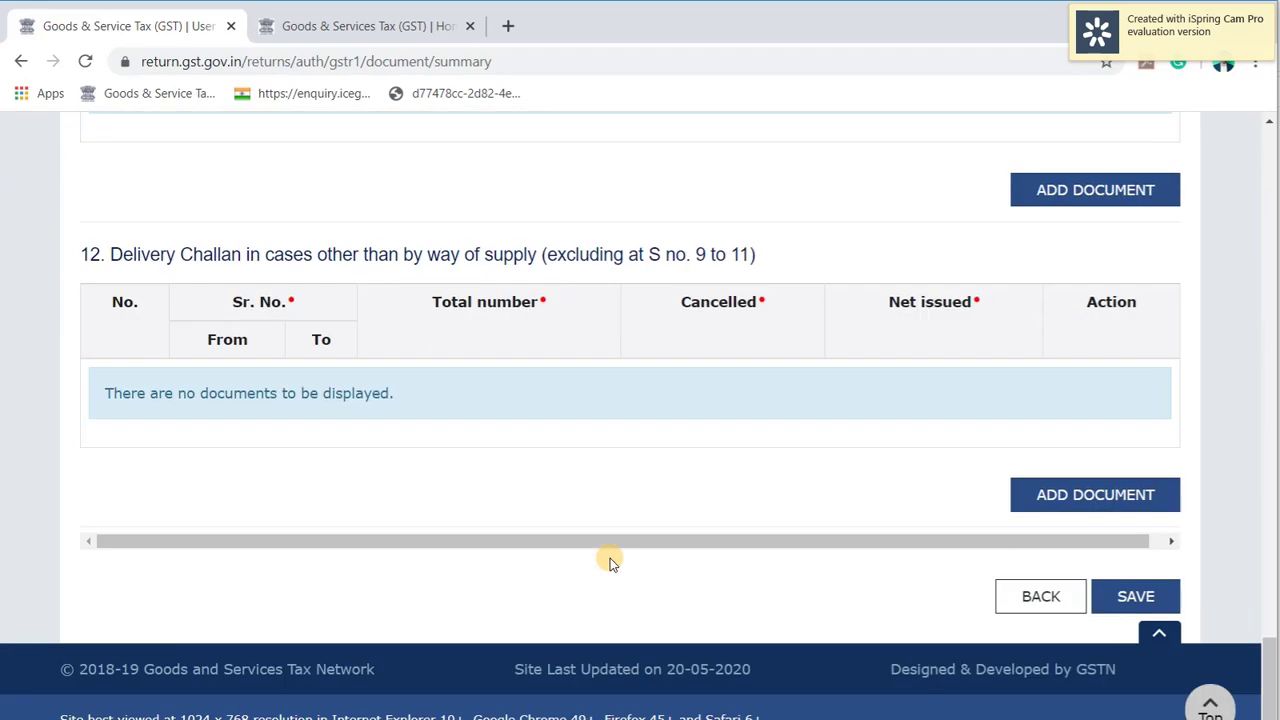
click(1028, 596)
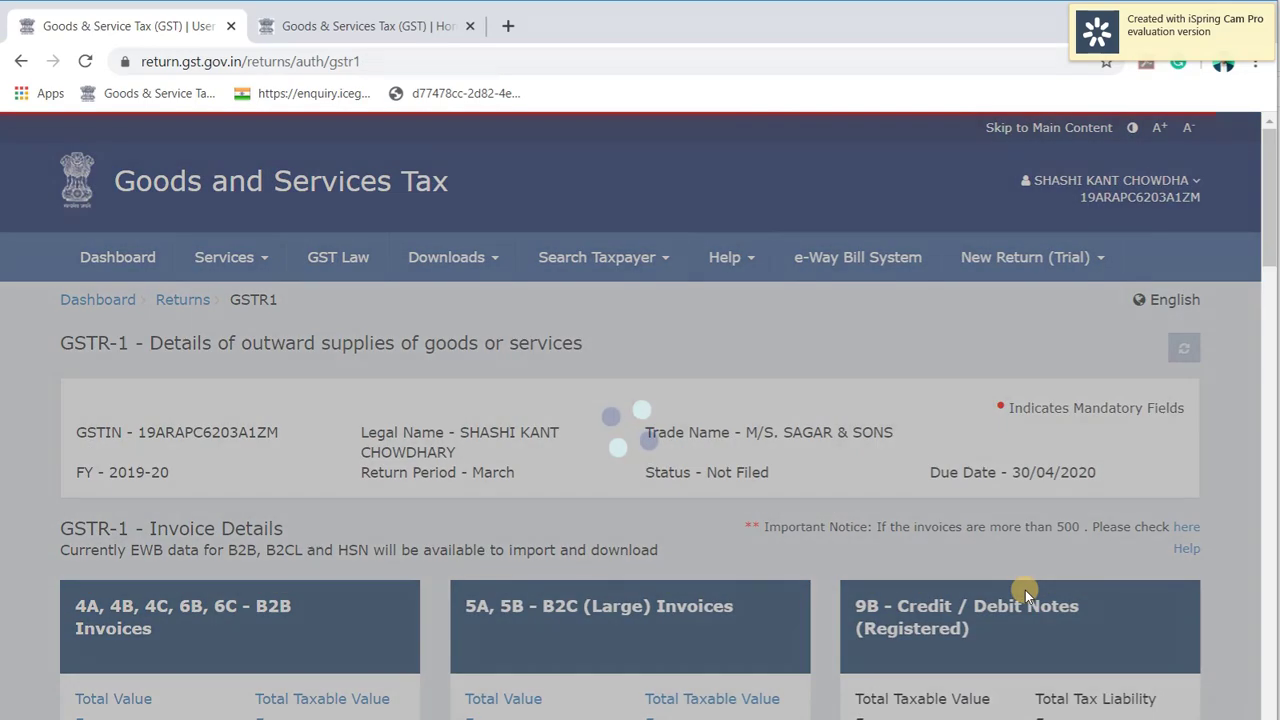
Step: Tick the acknowledgement that the GSTR-1 details were reviewed for submission, and clear it again without submitting
scroll(563, 563, down, 20)
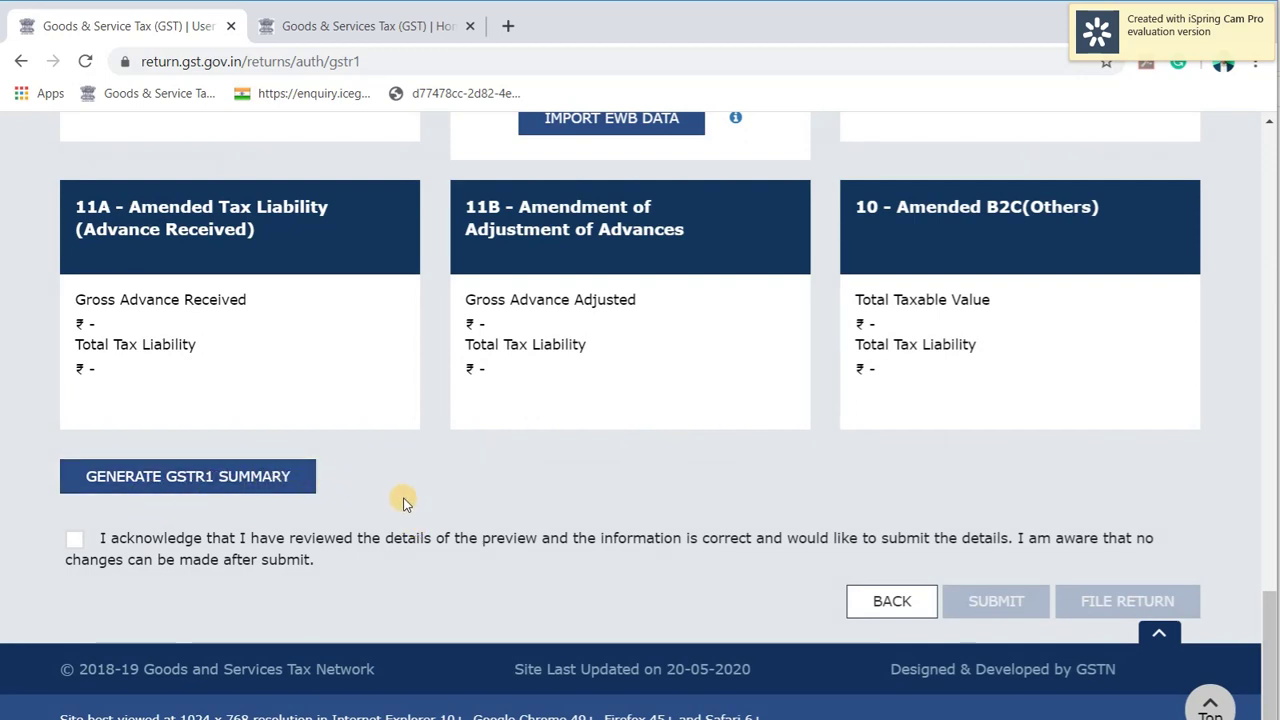
click(74, 538)
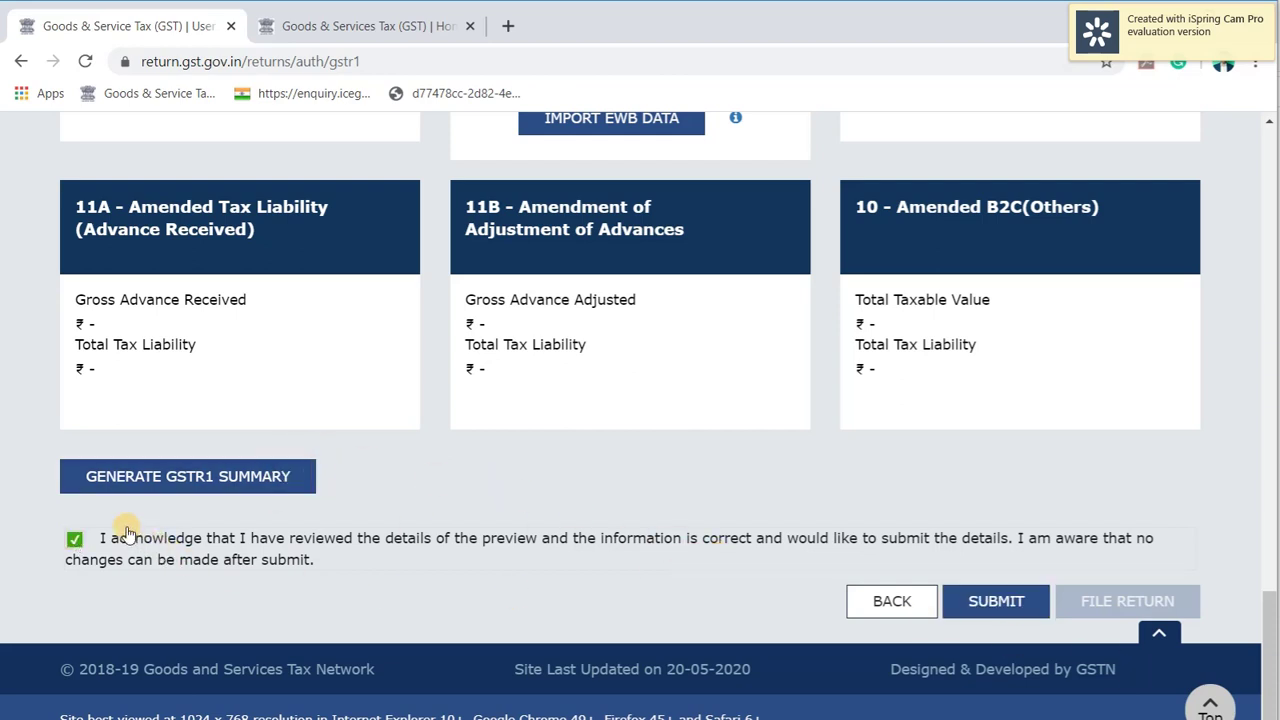
click(76, 539)
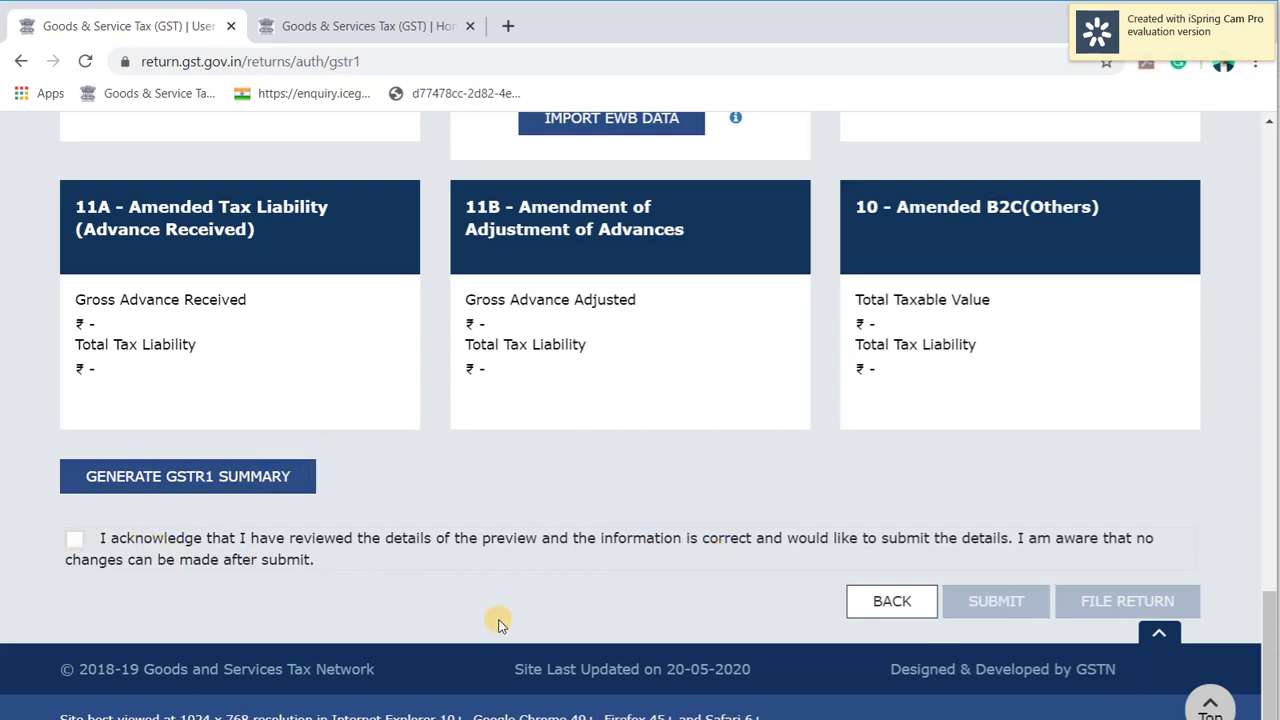
scroll(707, 555, up, 1)
scroll(707, 555, up, 20)
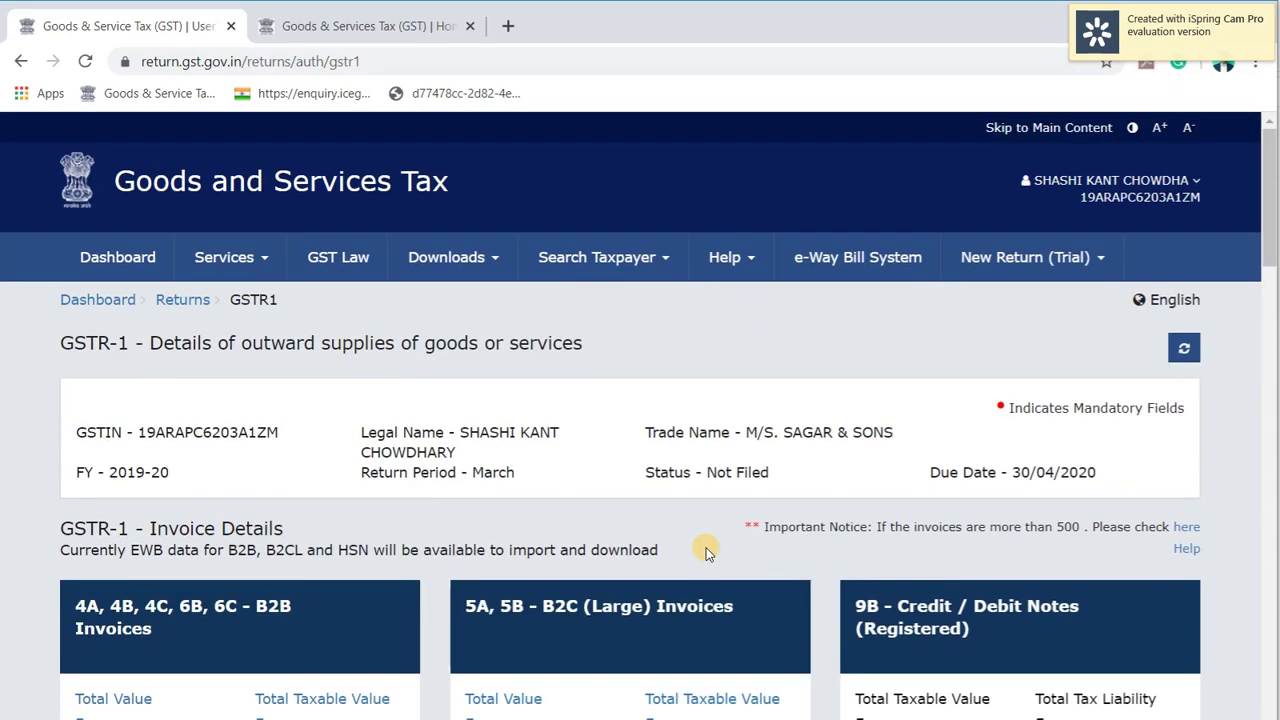
scroll(705, 552, down, 9)
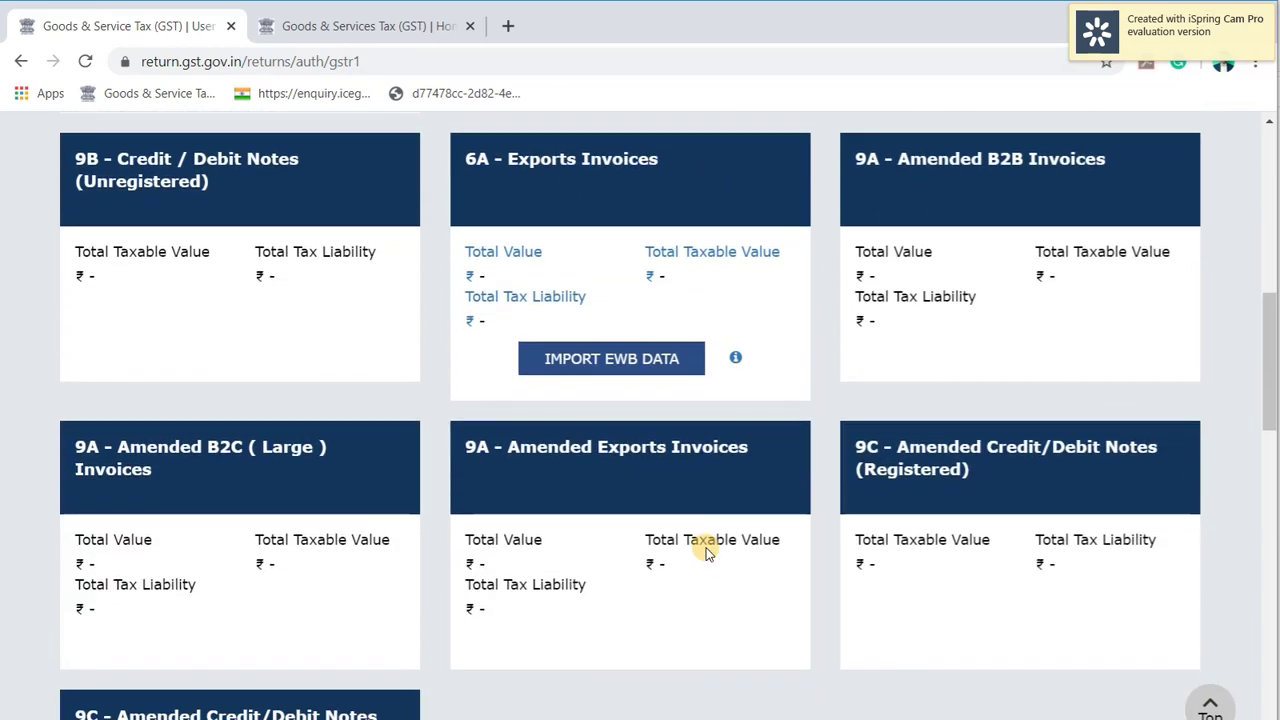